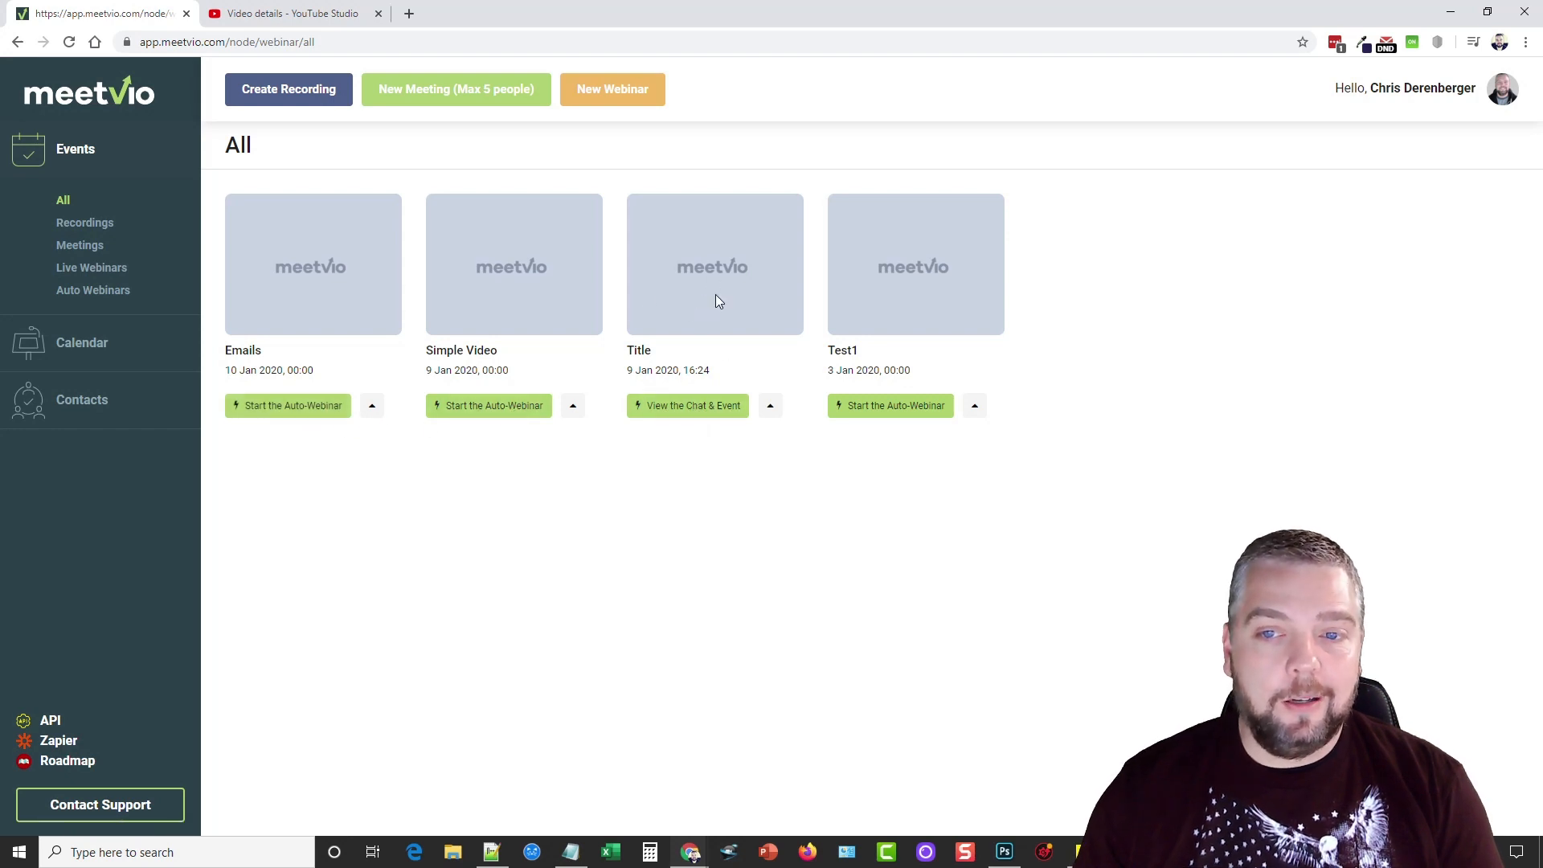
- Review the Test1 event options and the scheduled-events calendar, then return to the events list
left_click(975, 410)
left_click(859, 389)
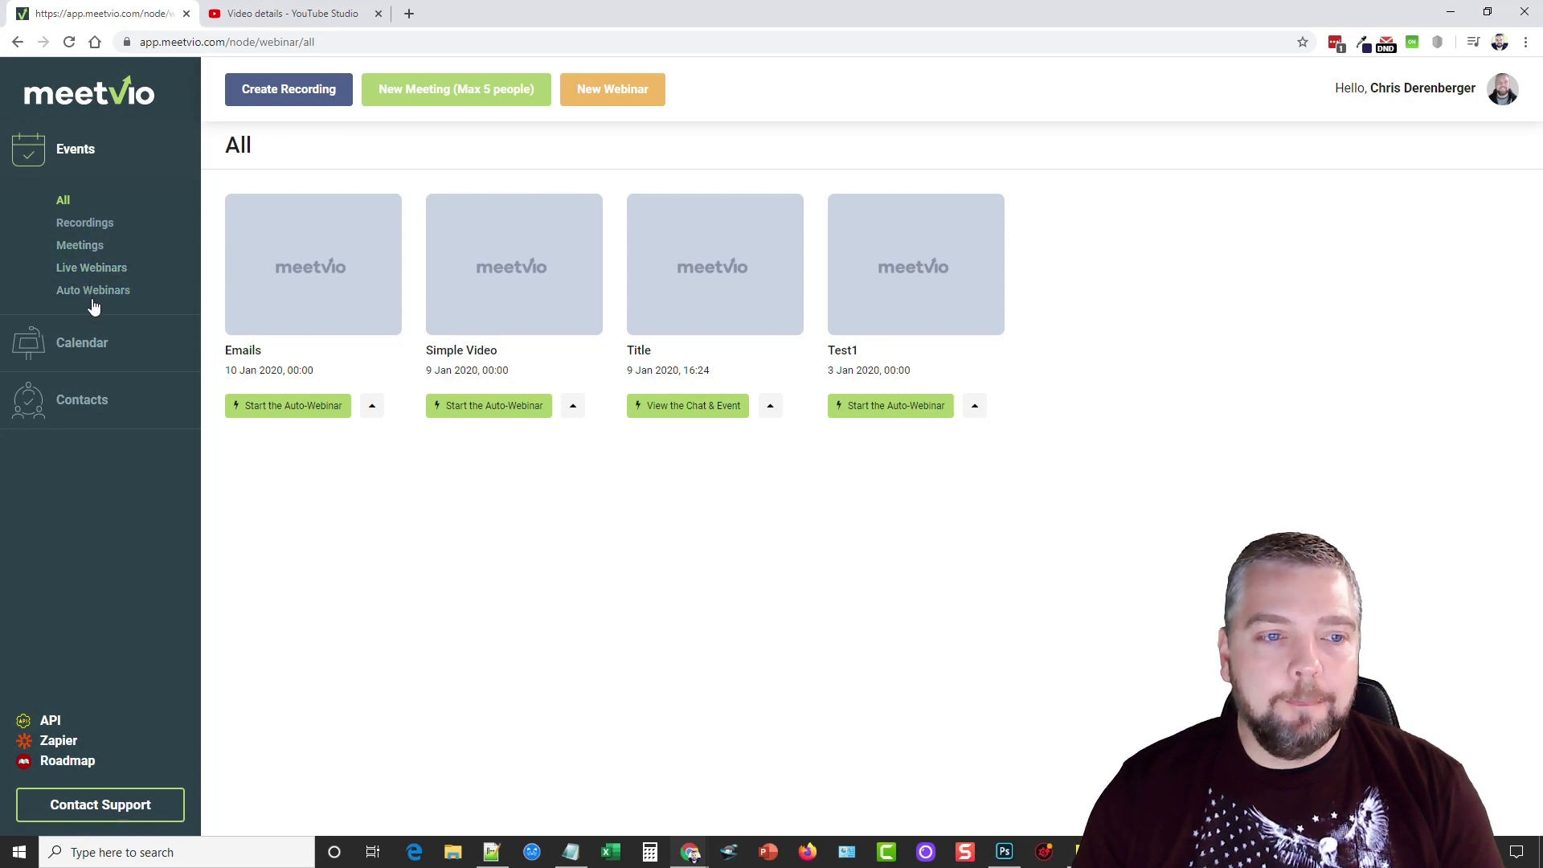
left_click(82, 343)
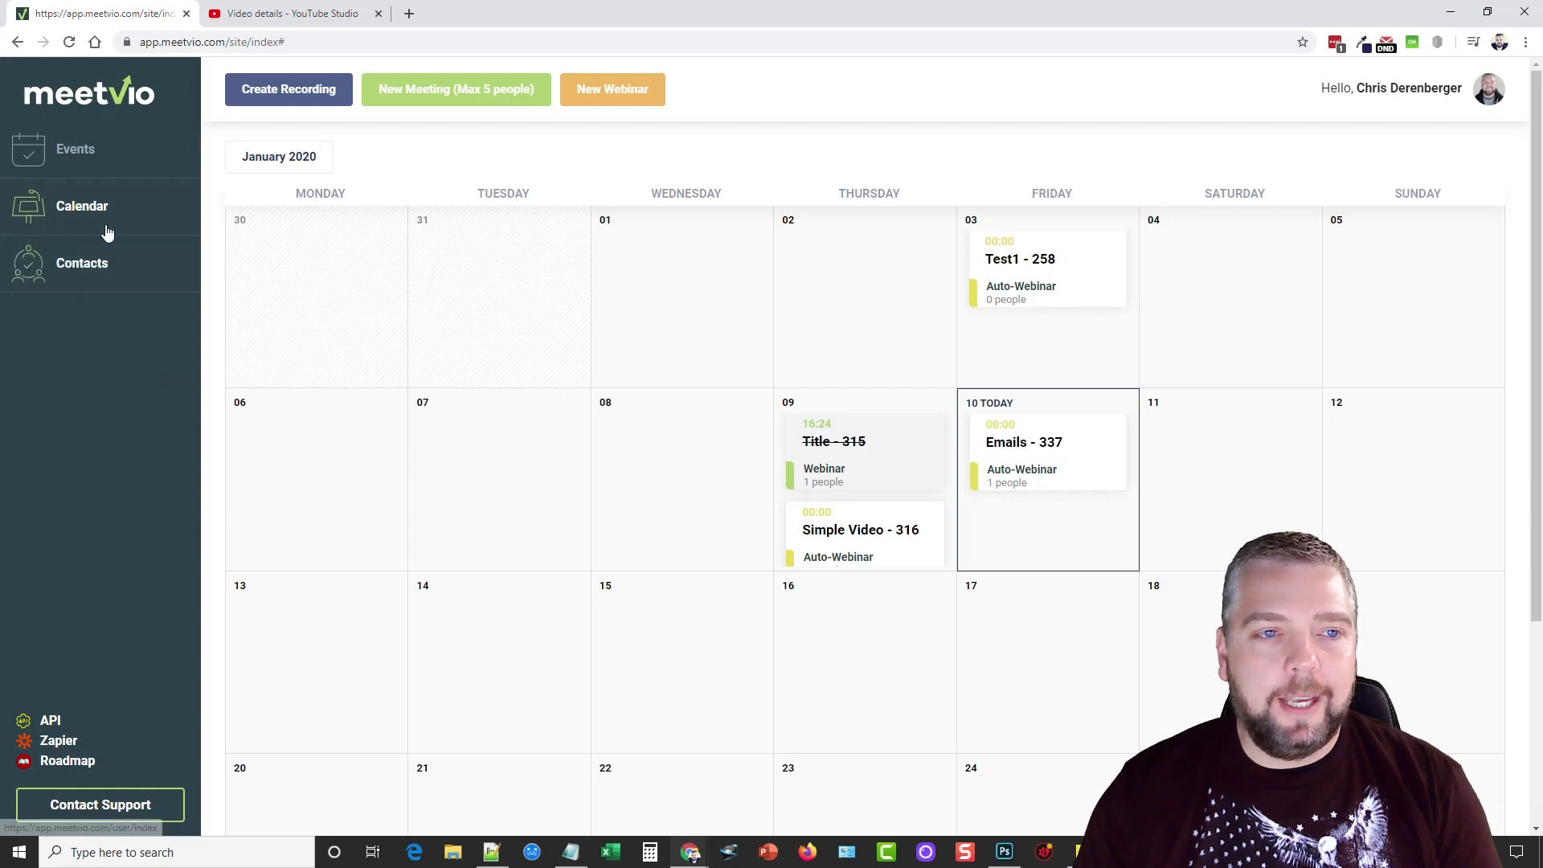
left_click(76, 148)
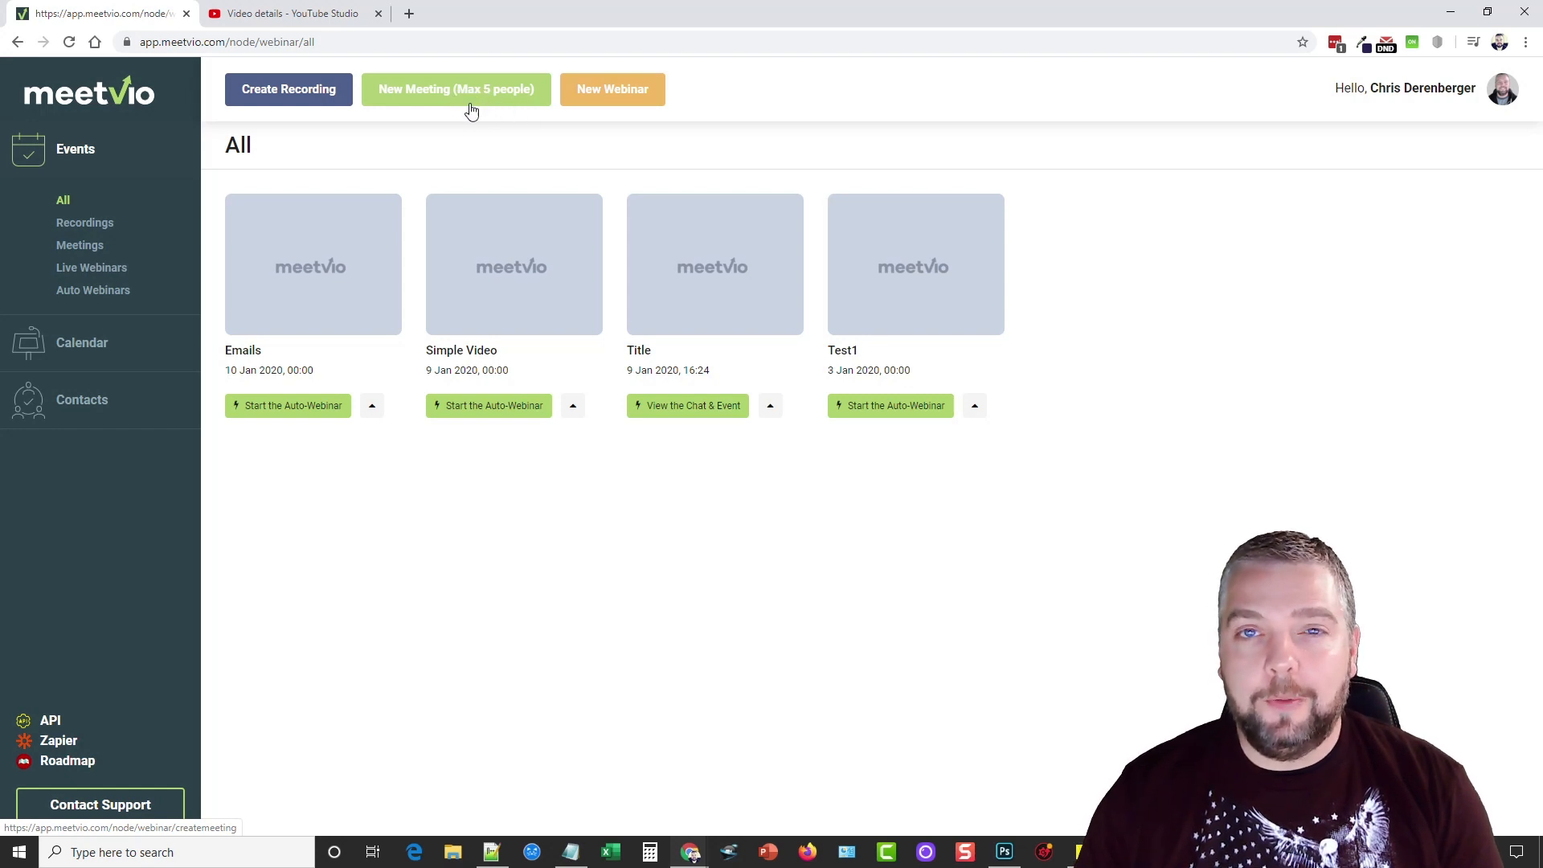
- Start creating a new Auto Webinar from the New Webinar menu
left_click(602, 90)
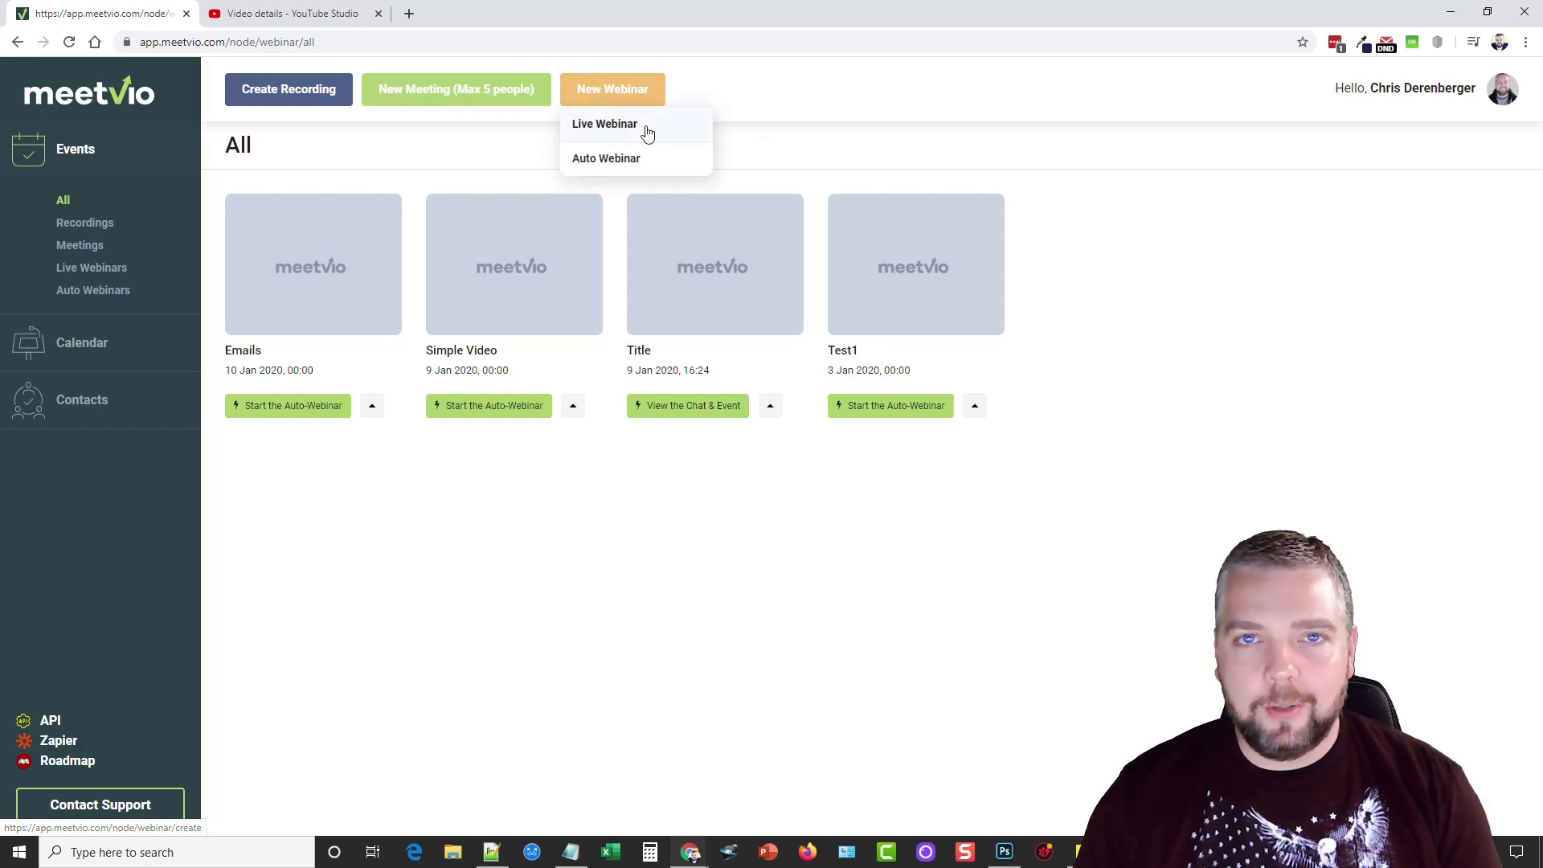
left_click(782, 117)
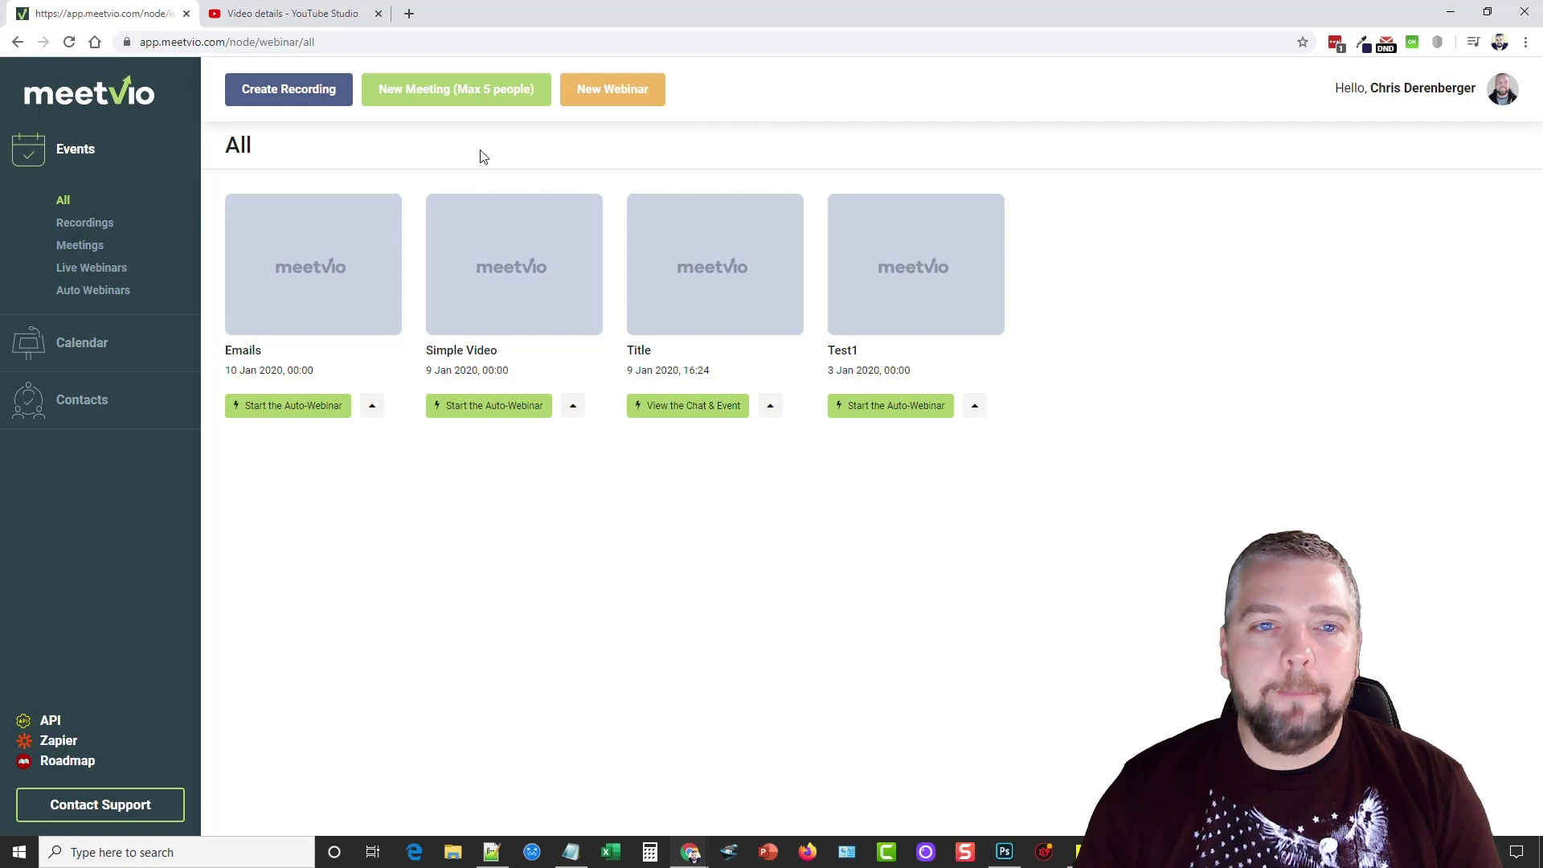
left_click(615, 92)
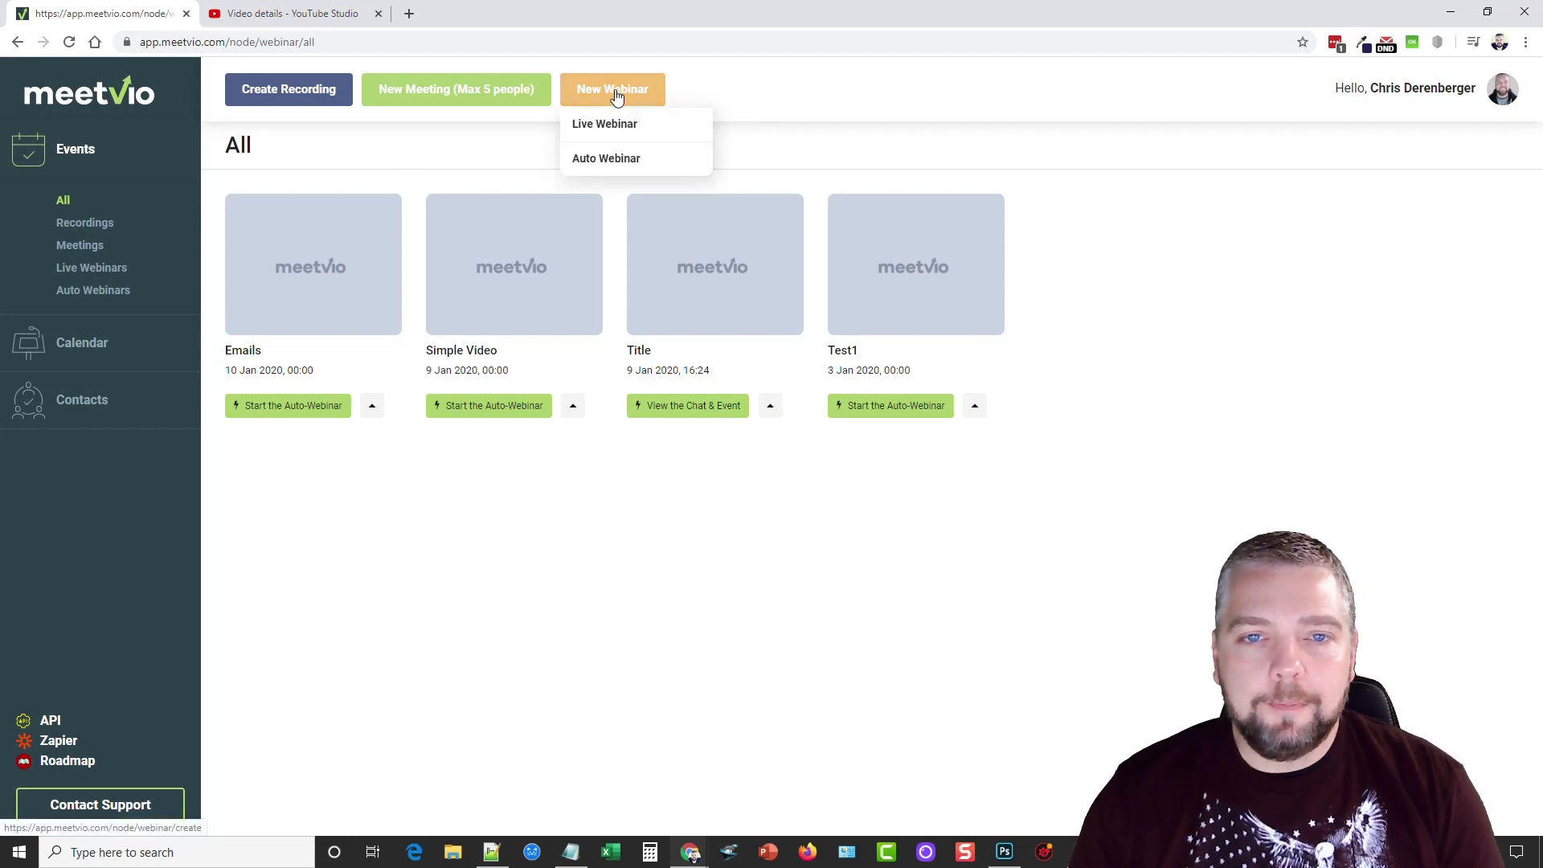
left_click(606, 158)
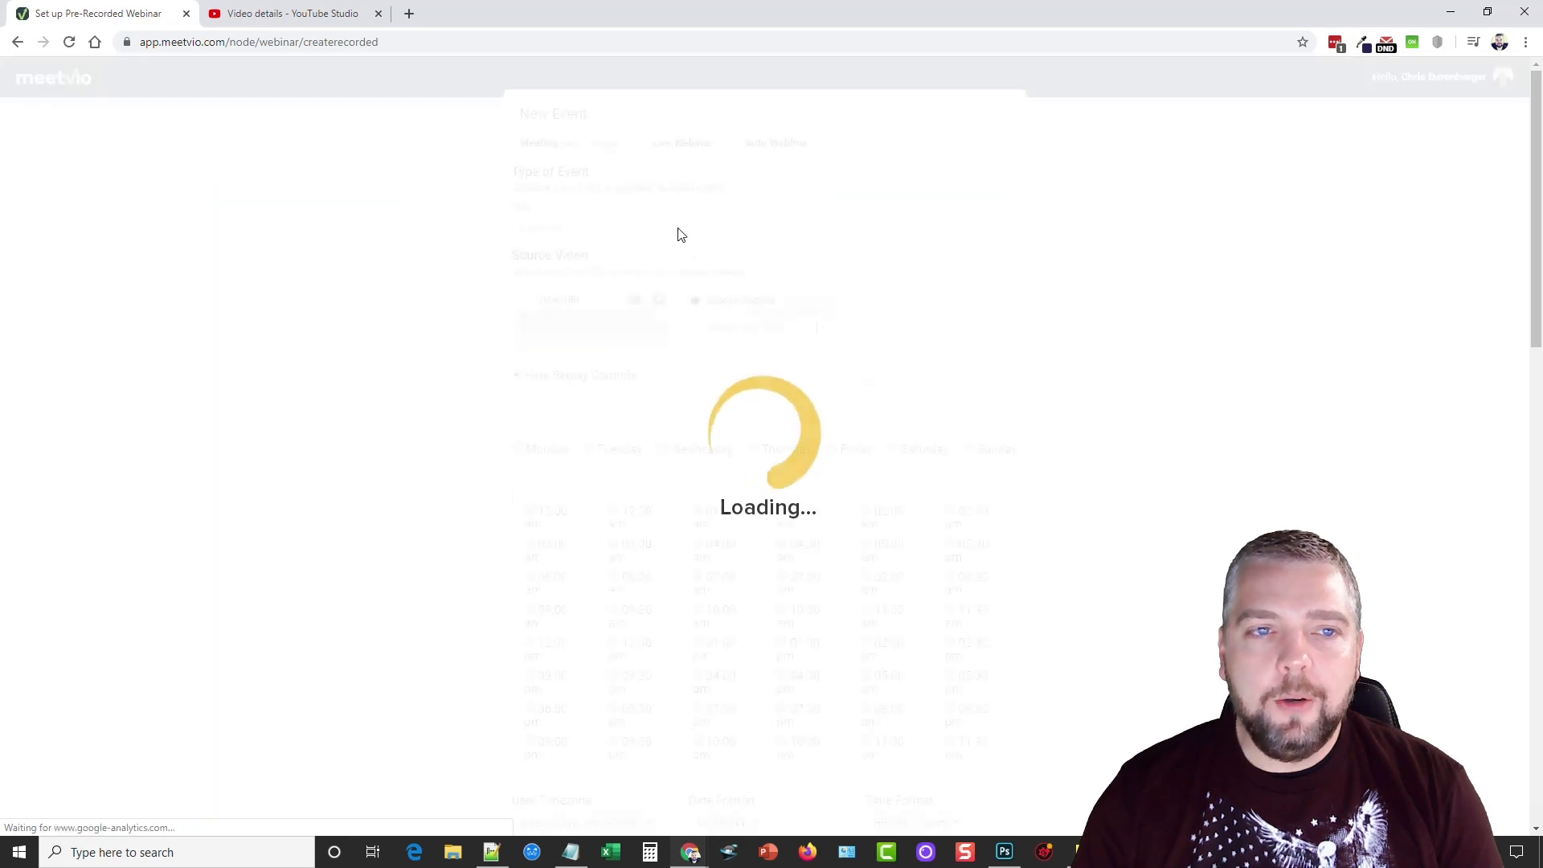
scroll(665, 500, "down", 5)
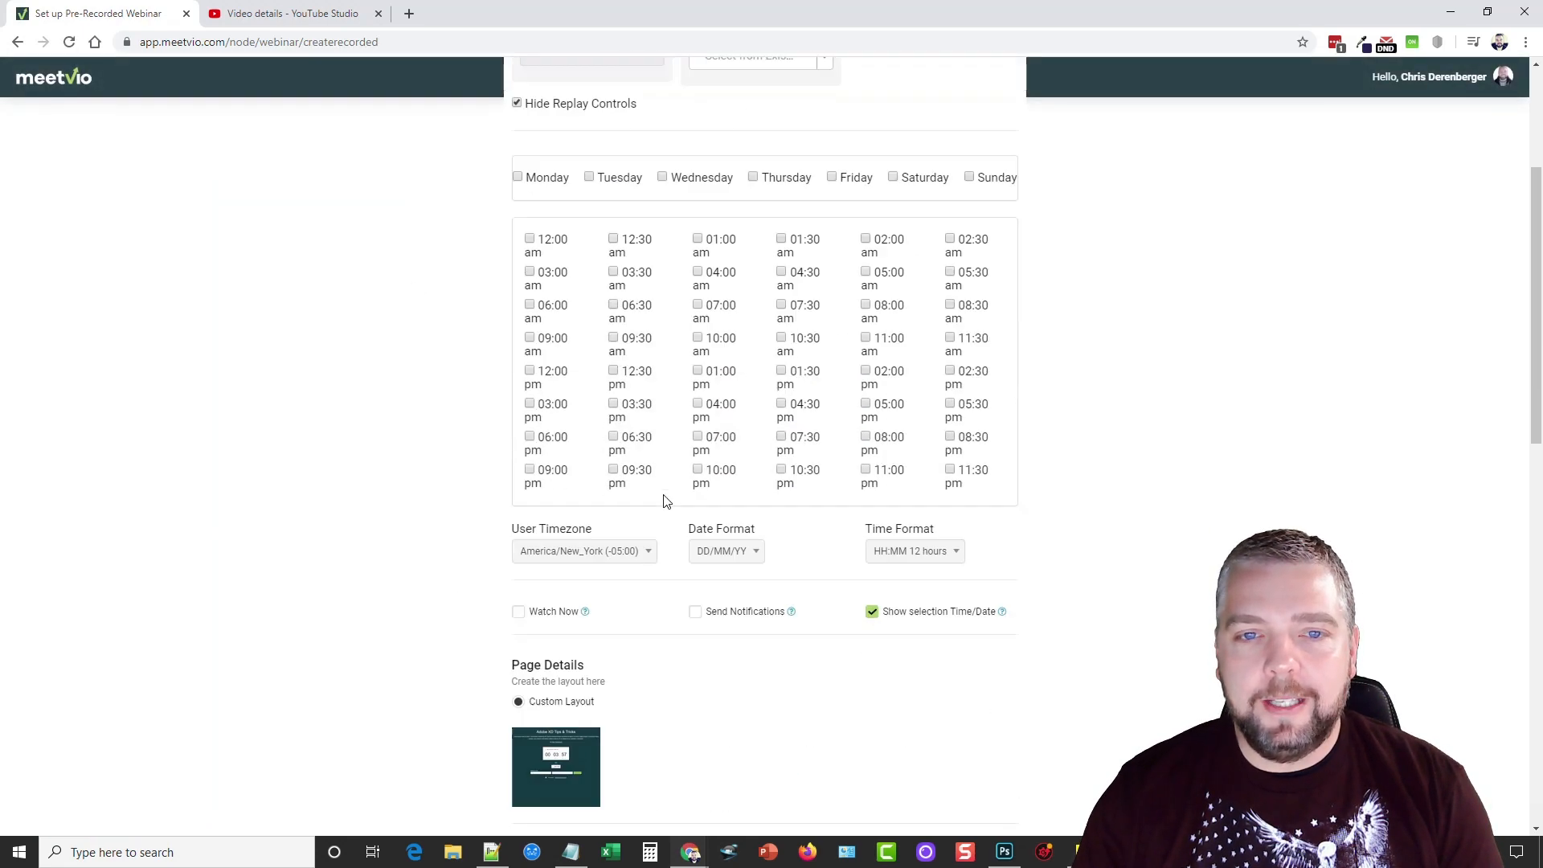
scroll(665, 499, "down", 2)
scroll(742, 483, "up", 7)
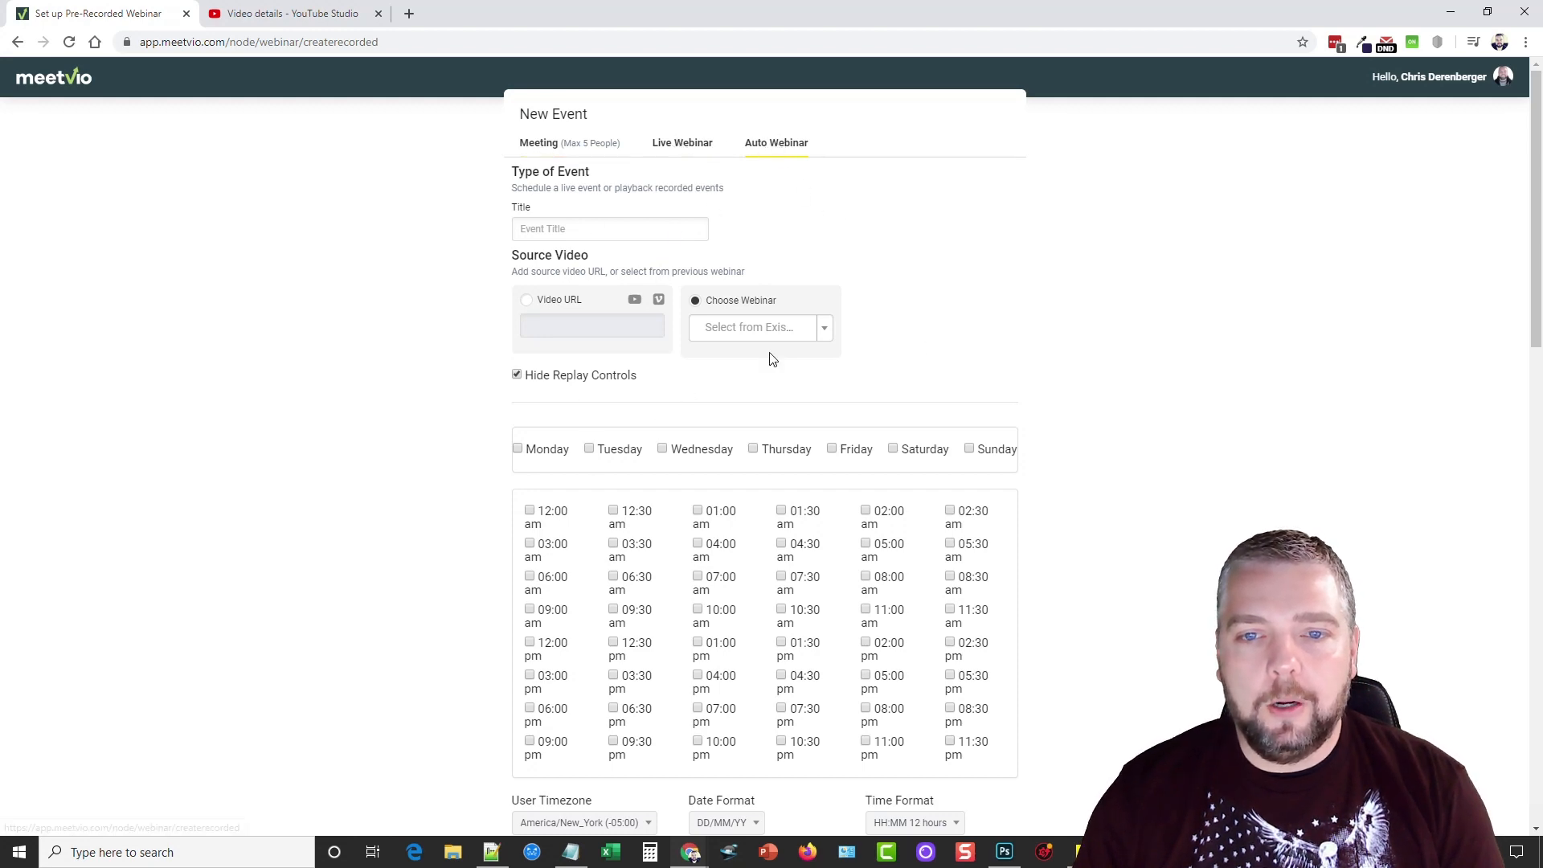
scroll(724, 520, "down", 2)
scroll(825, 523, "down", 6)
scroll(827, 522, "up", 2)
scroll(826, 522, "up", 6)
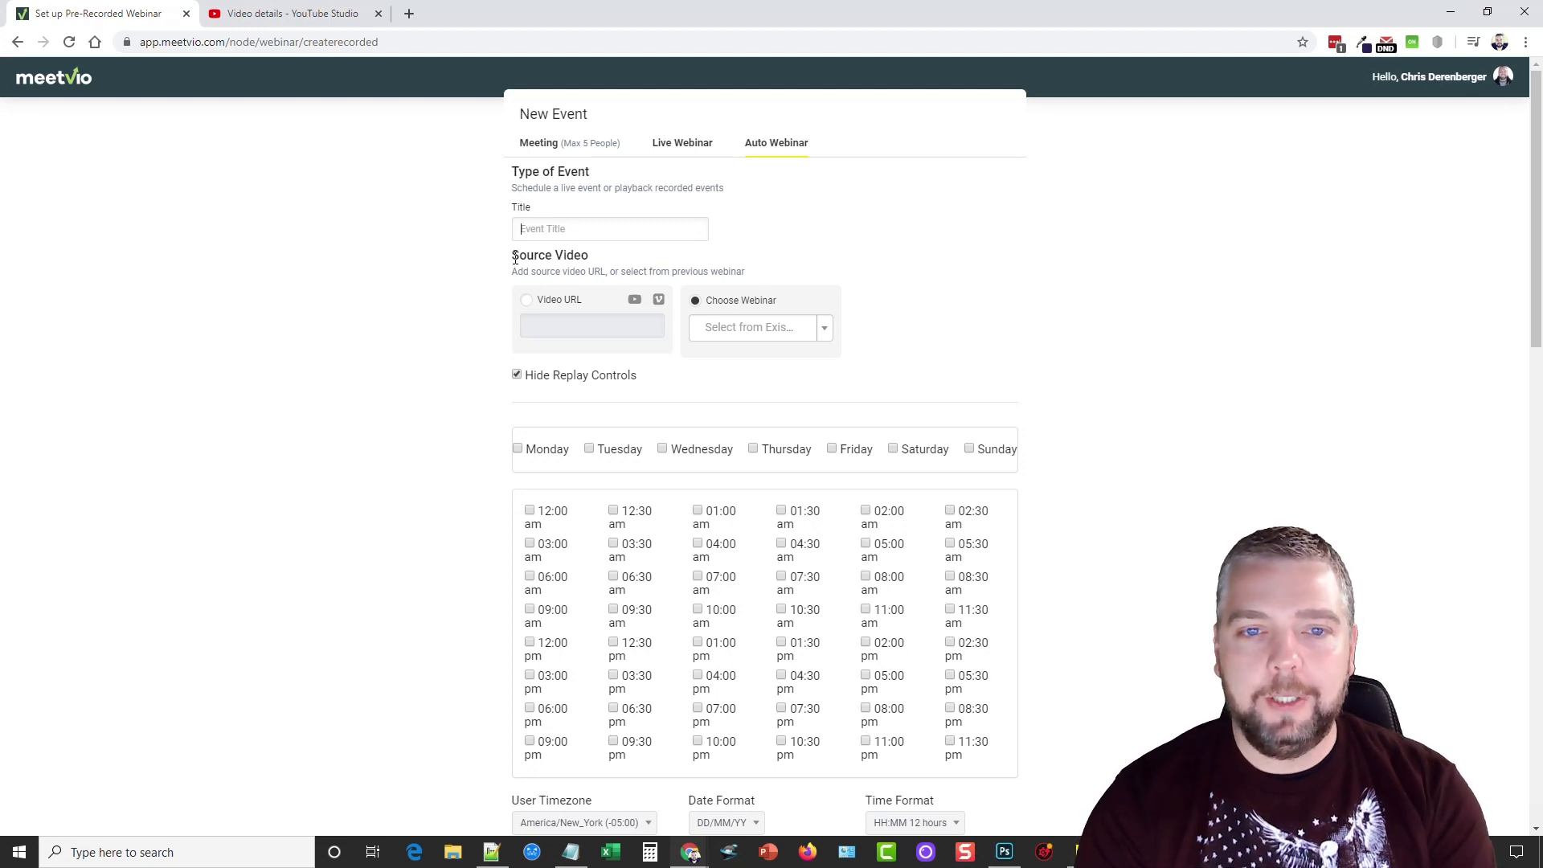
type("WPAffiliate Suite")
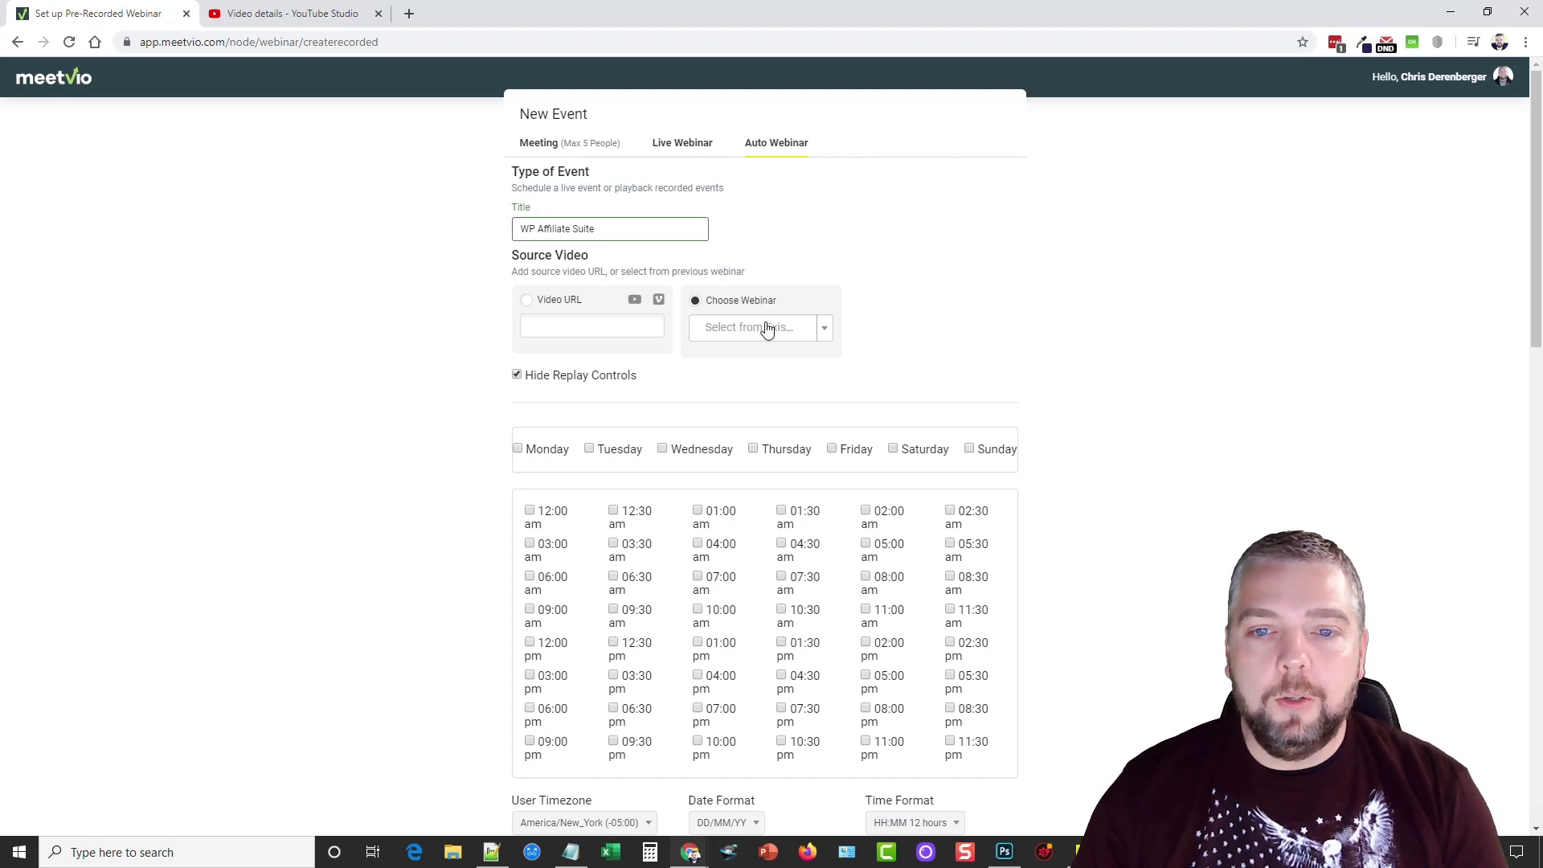
- Copy the video's share link from YouTube Studio and choose Video URL as the webinar source
left_click(290, 14)
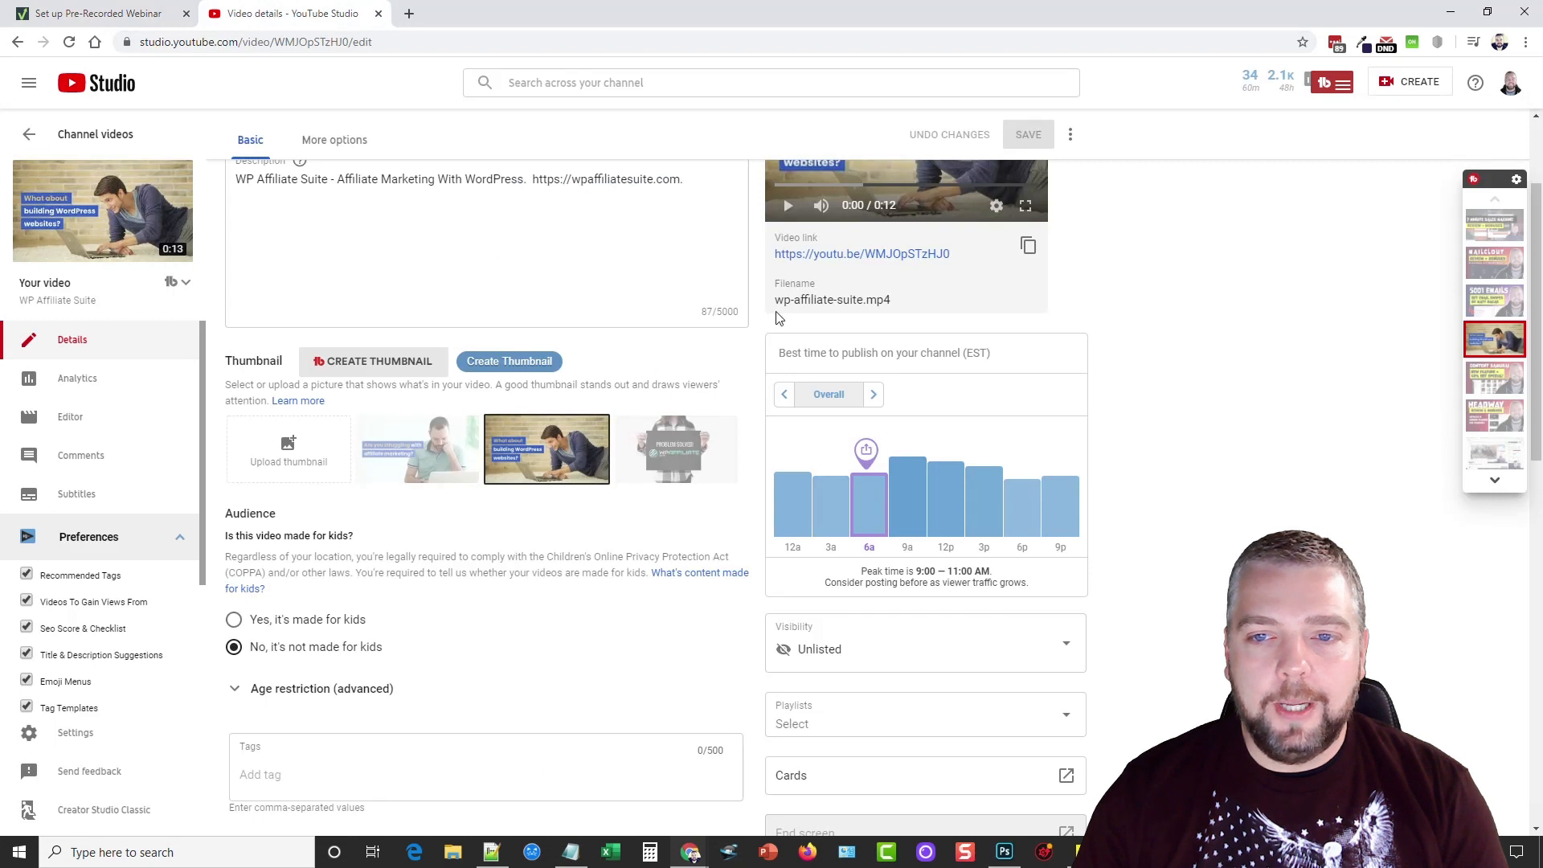
left_click(1030, 249)
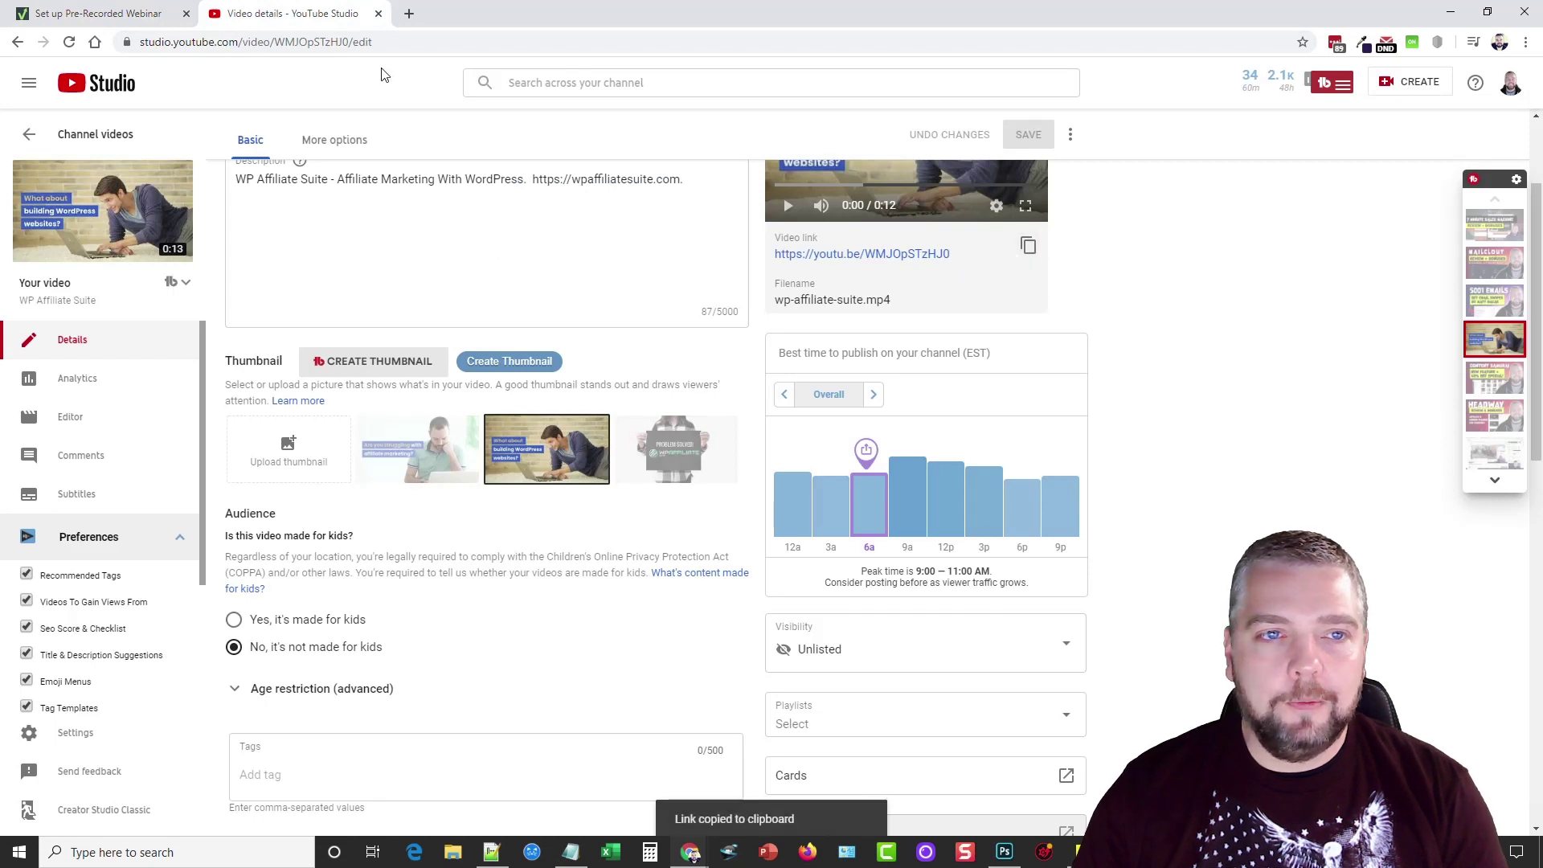
left_click(98, 13)
left_click(591, 323)
- Paste the copied YouTube link into the source video URL field and confirm it
left_click(524, 299)
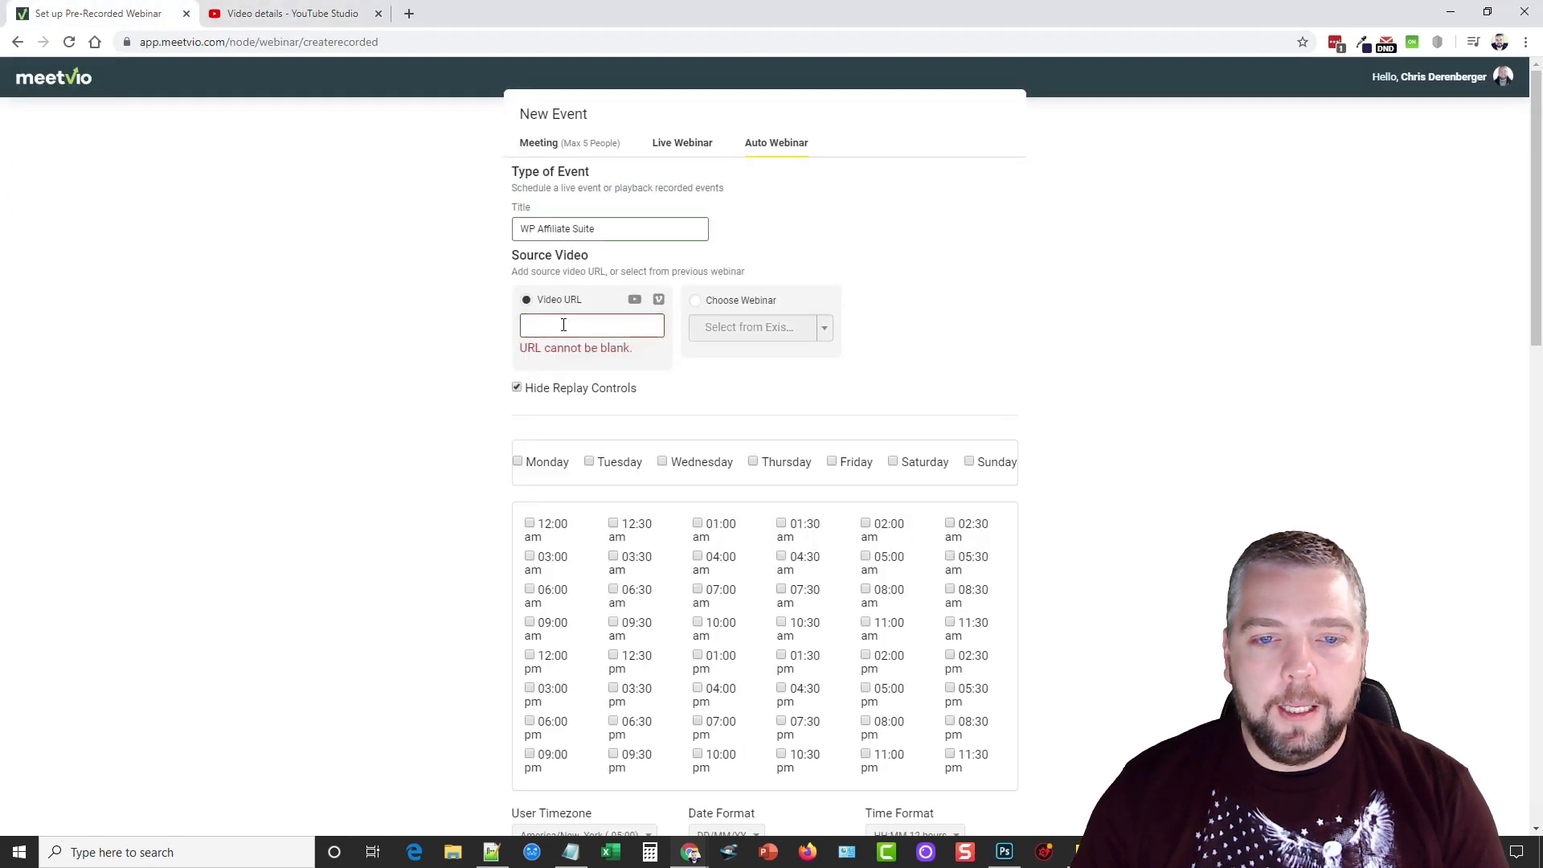
right_click(585, 326)
left_click(531, 399)
left_click(440, 344)
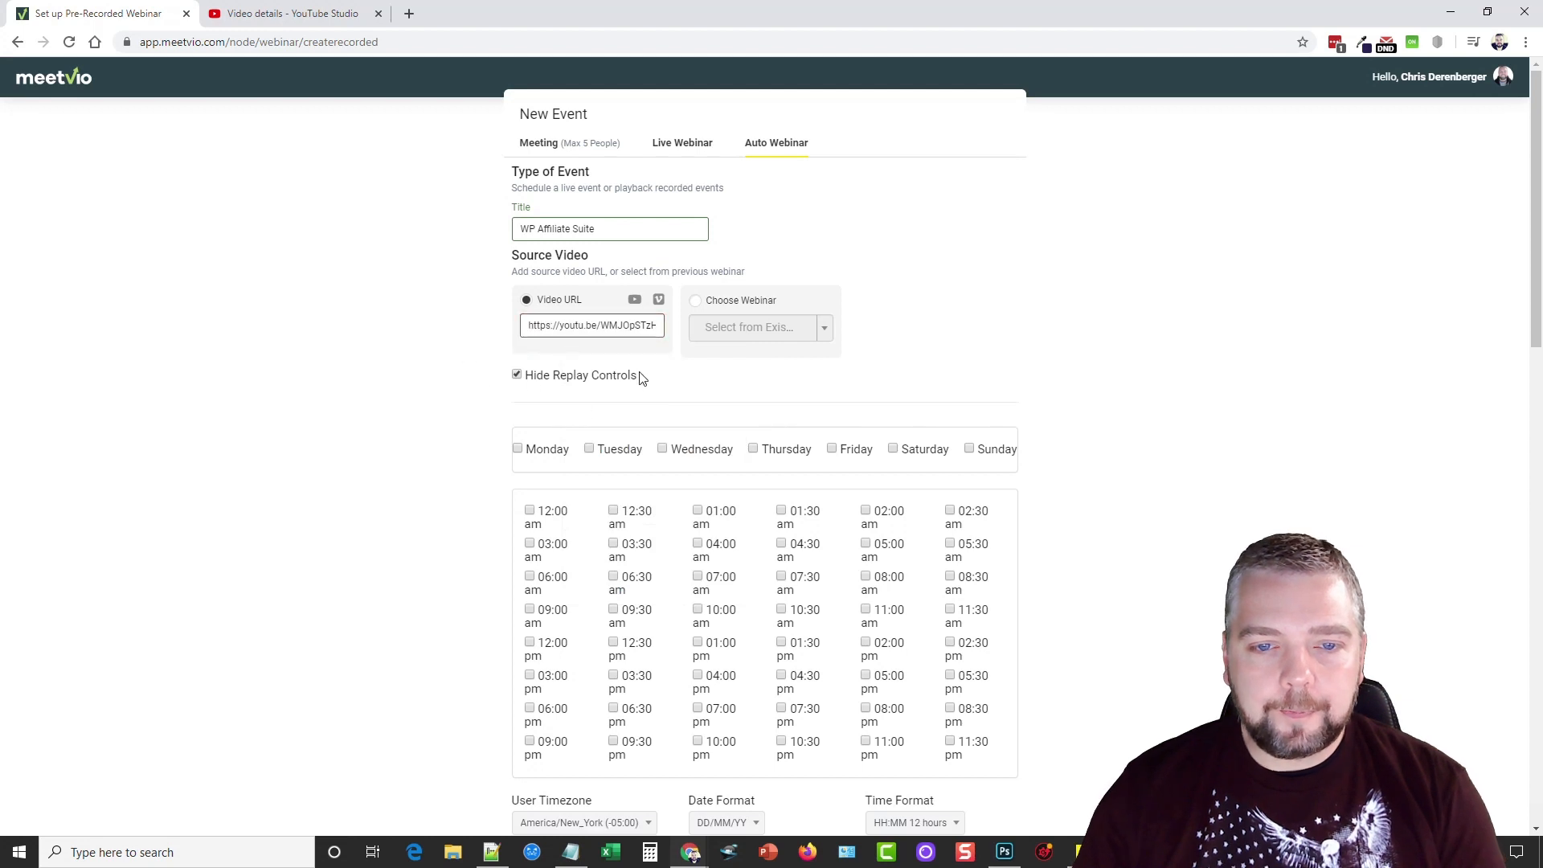
scroll(459, 458, "down", 3)
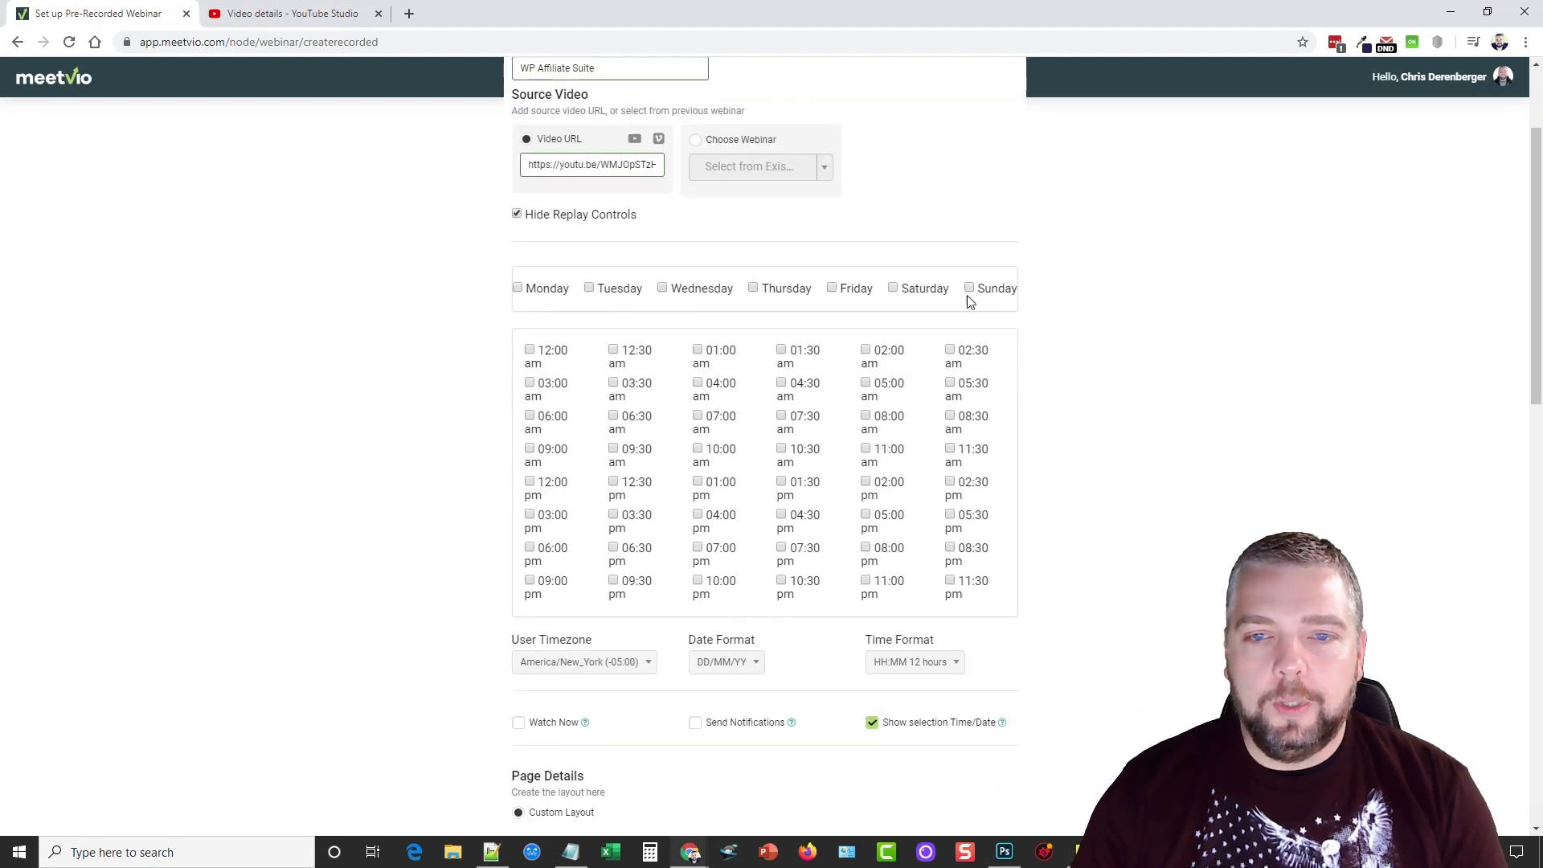
- Schedule the webinar on Monday through Sunday with a 09:30 am session time
left_click(518, 289)
left_click(589, 288)
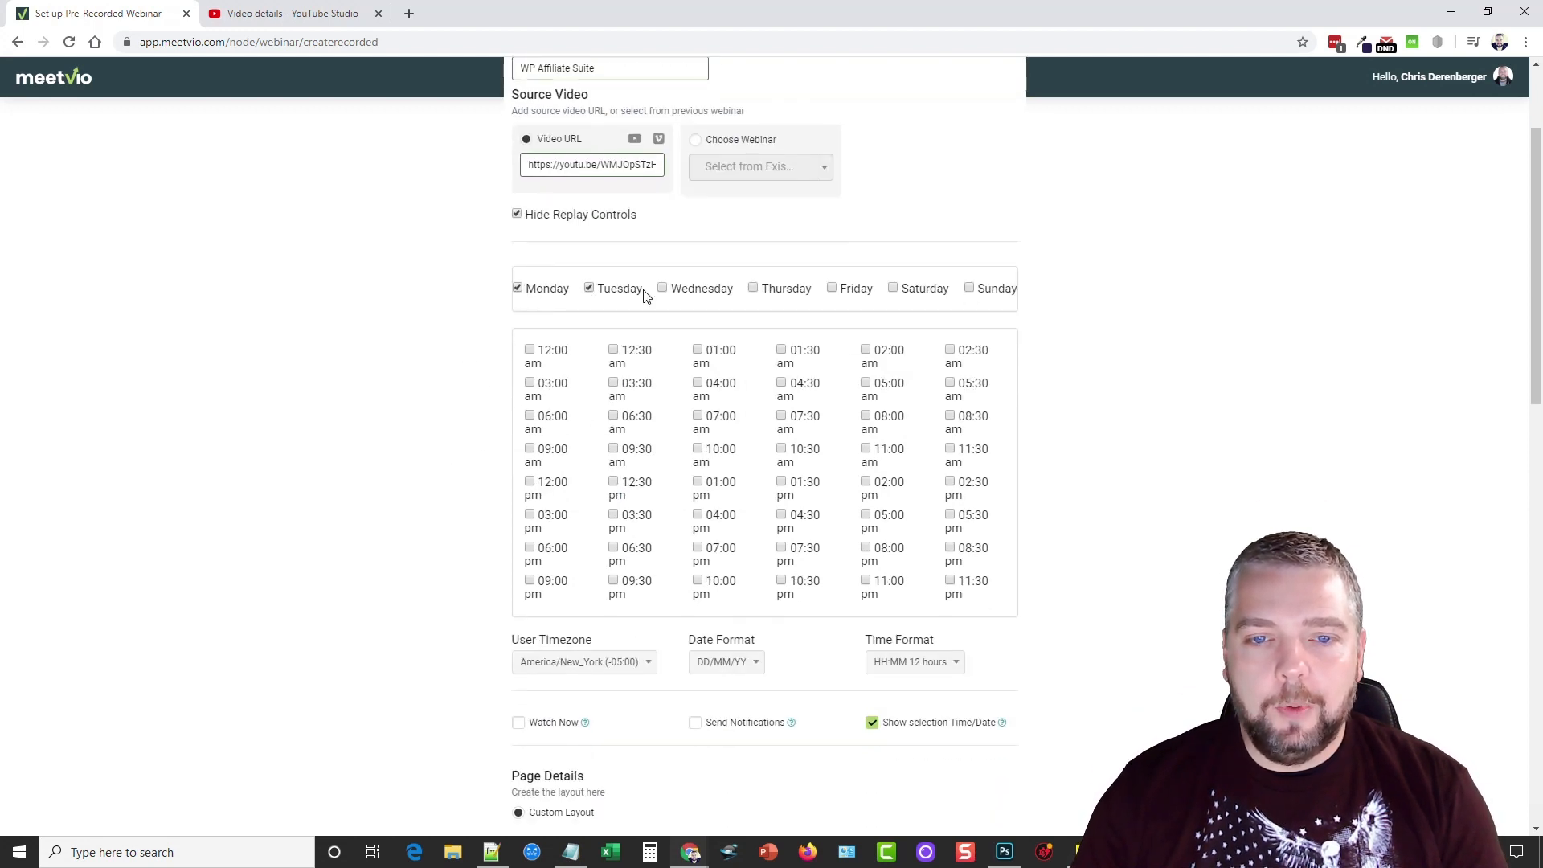
left_click(662, 288)
left_click(752, 288)
left_click(833, 288)
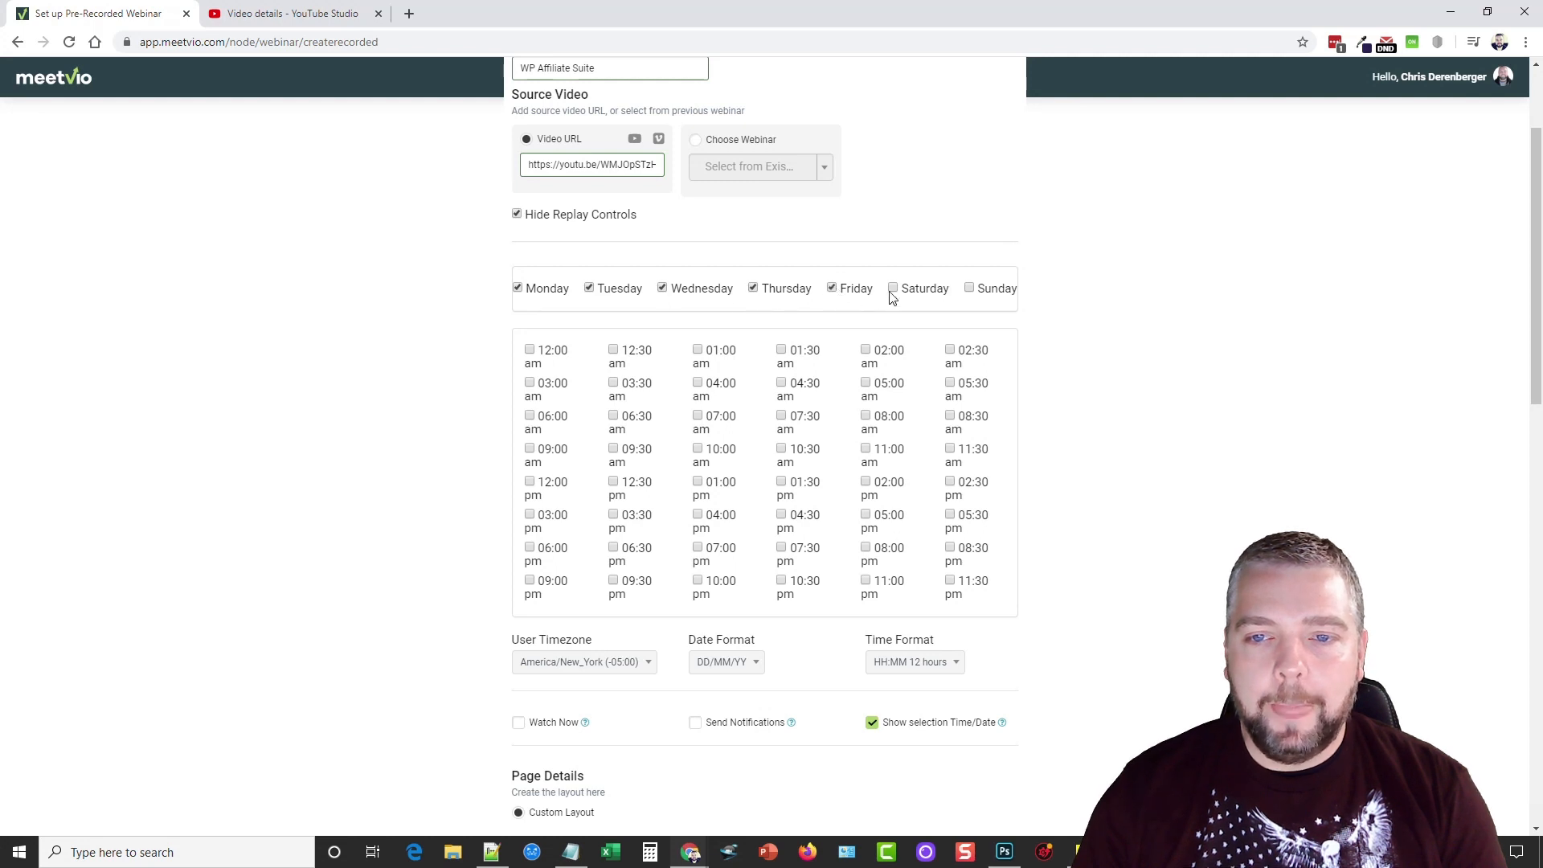
left_click(970, 288)
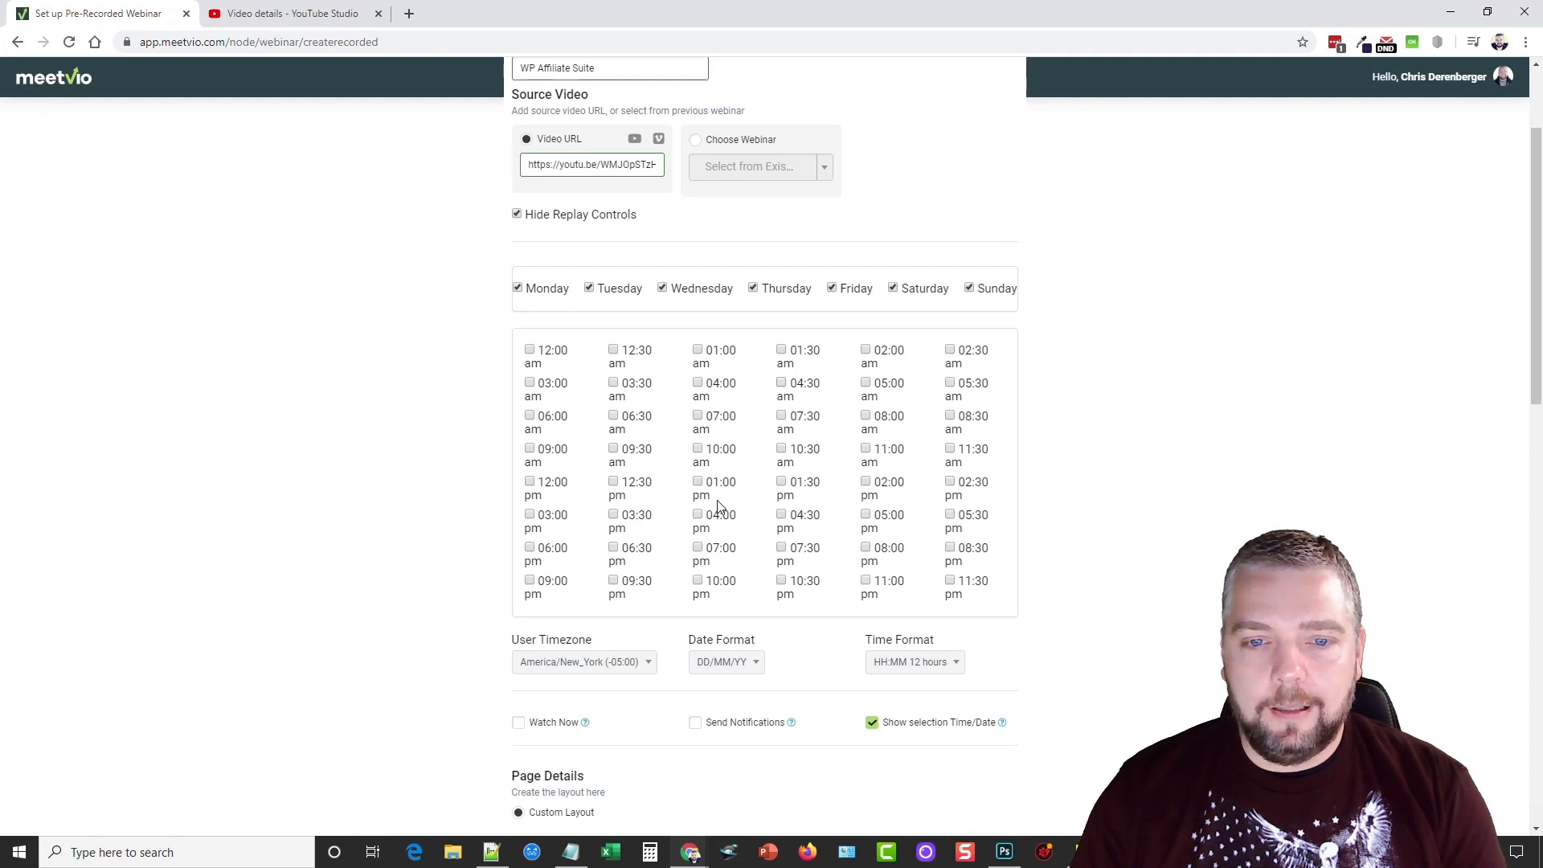
left_click(614, 449)
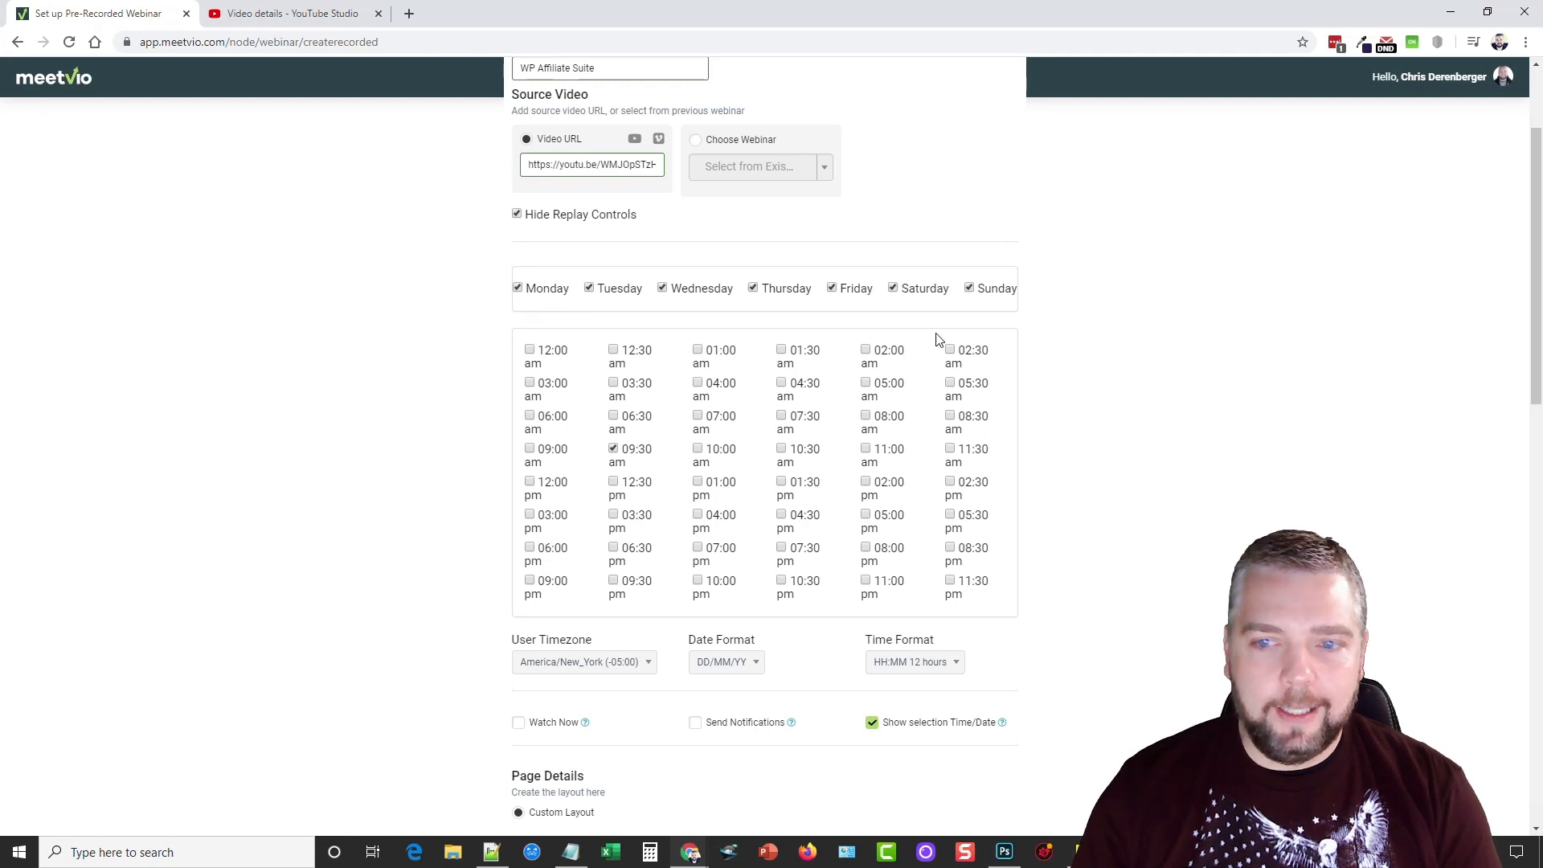
- Add session times at 10:00, 10:30, 11:00 and 11:30 am
left_click(697, 450)
left_click(781, 450)
left_click(864, 450)
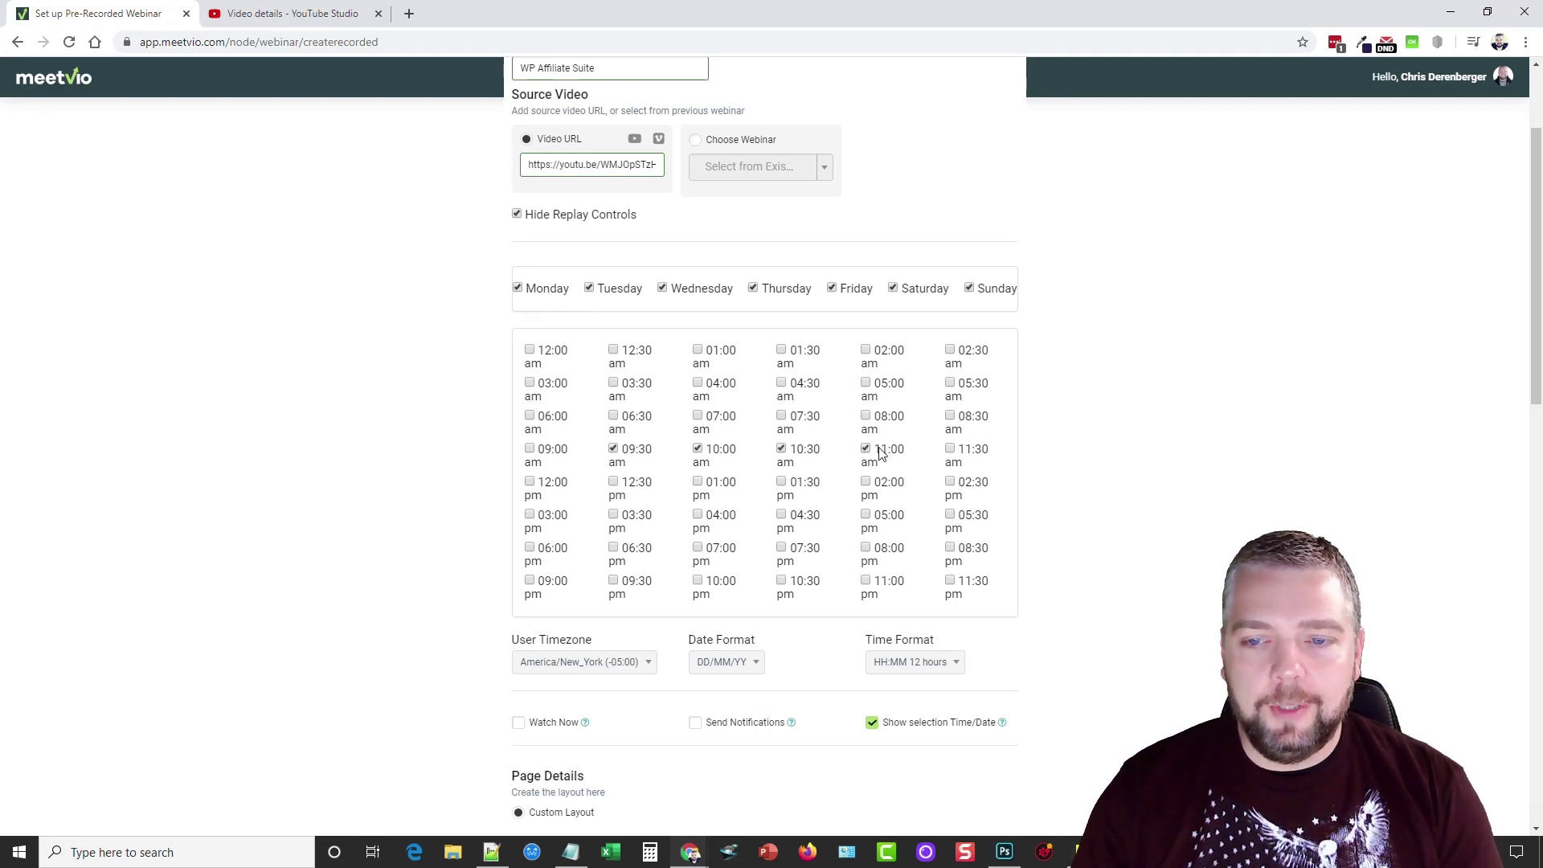
left_click(951, 449)
scroll(616, 549, "down", 2)
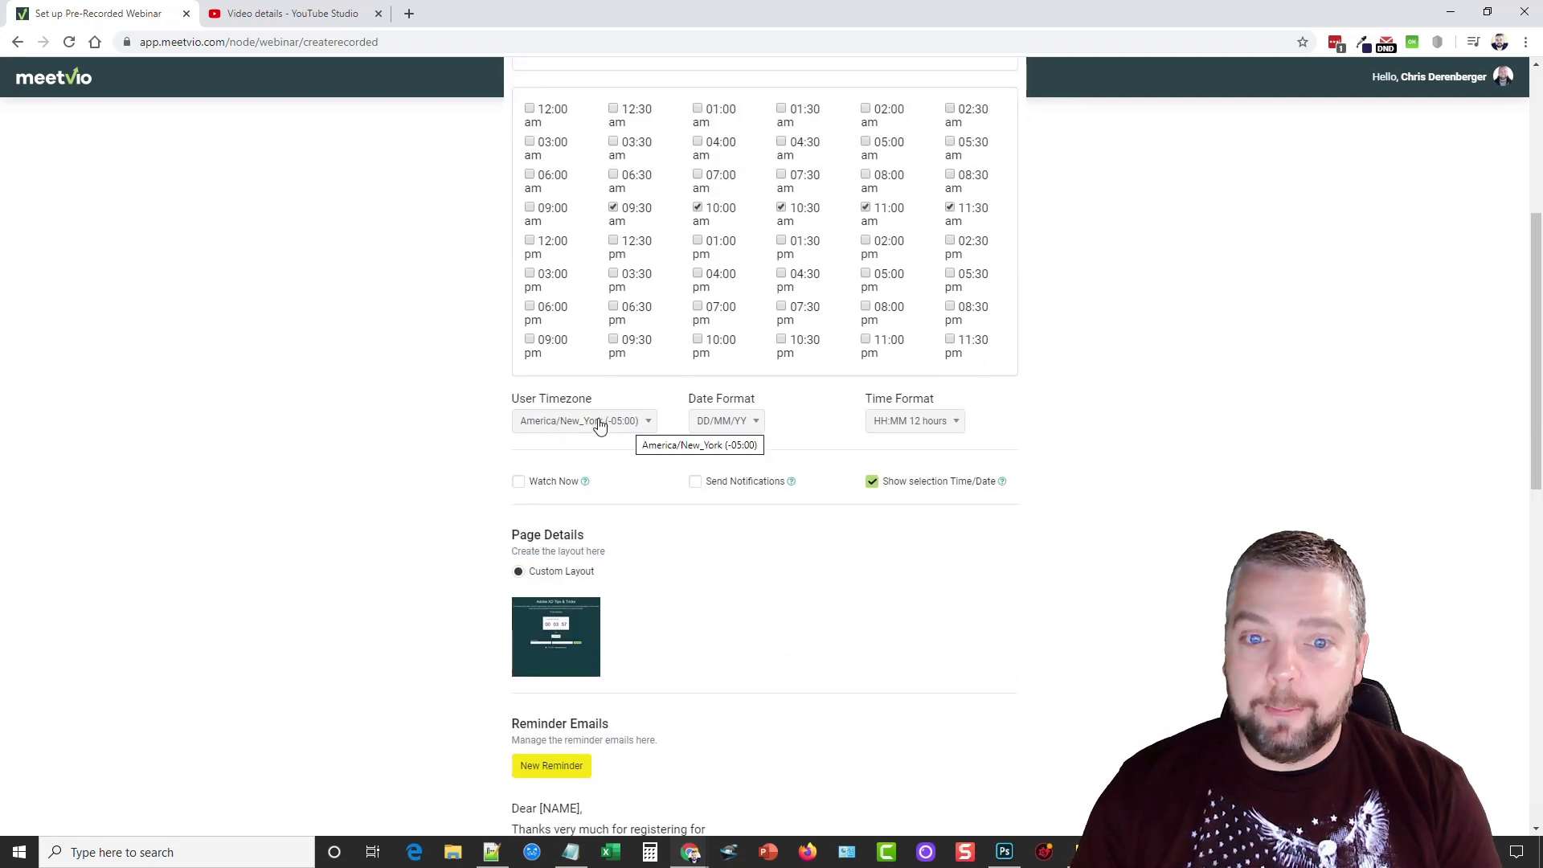
- Set the date format to Month DD, YYYY and turn on Send Notifications
left_click(730, 419)
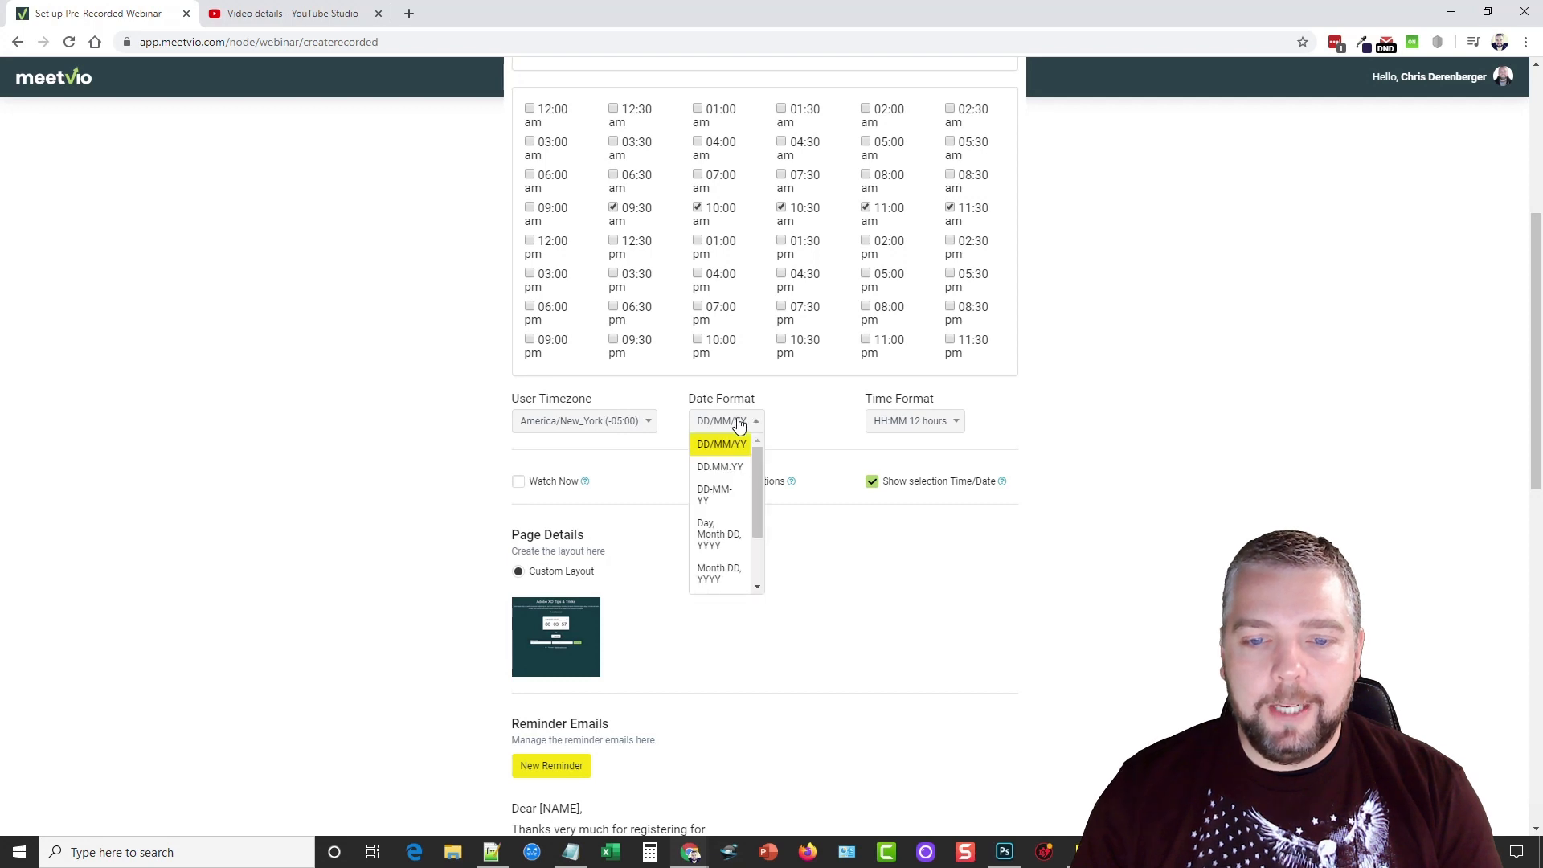
left_click(719, 573)
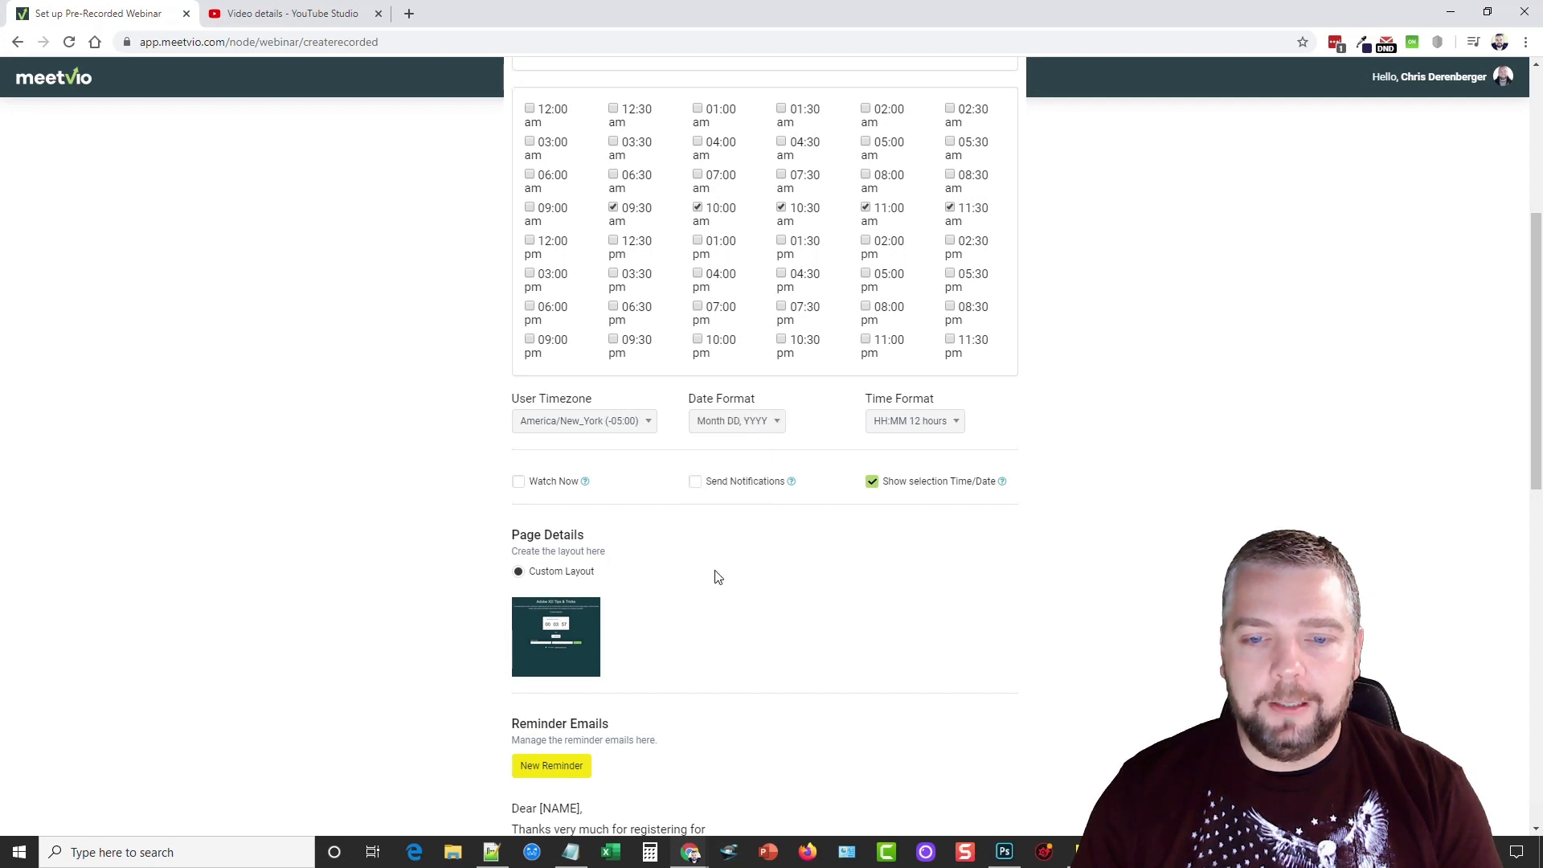
left_click(696, 481)
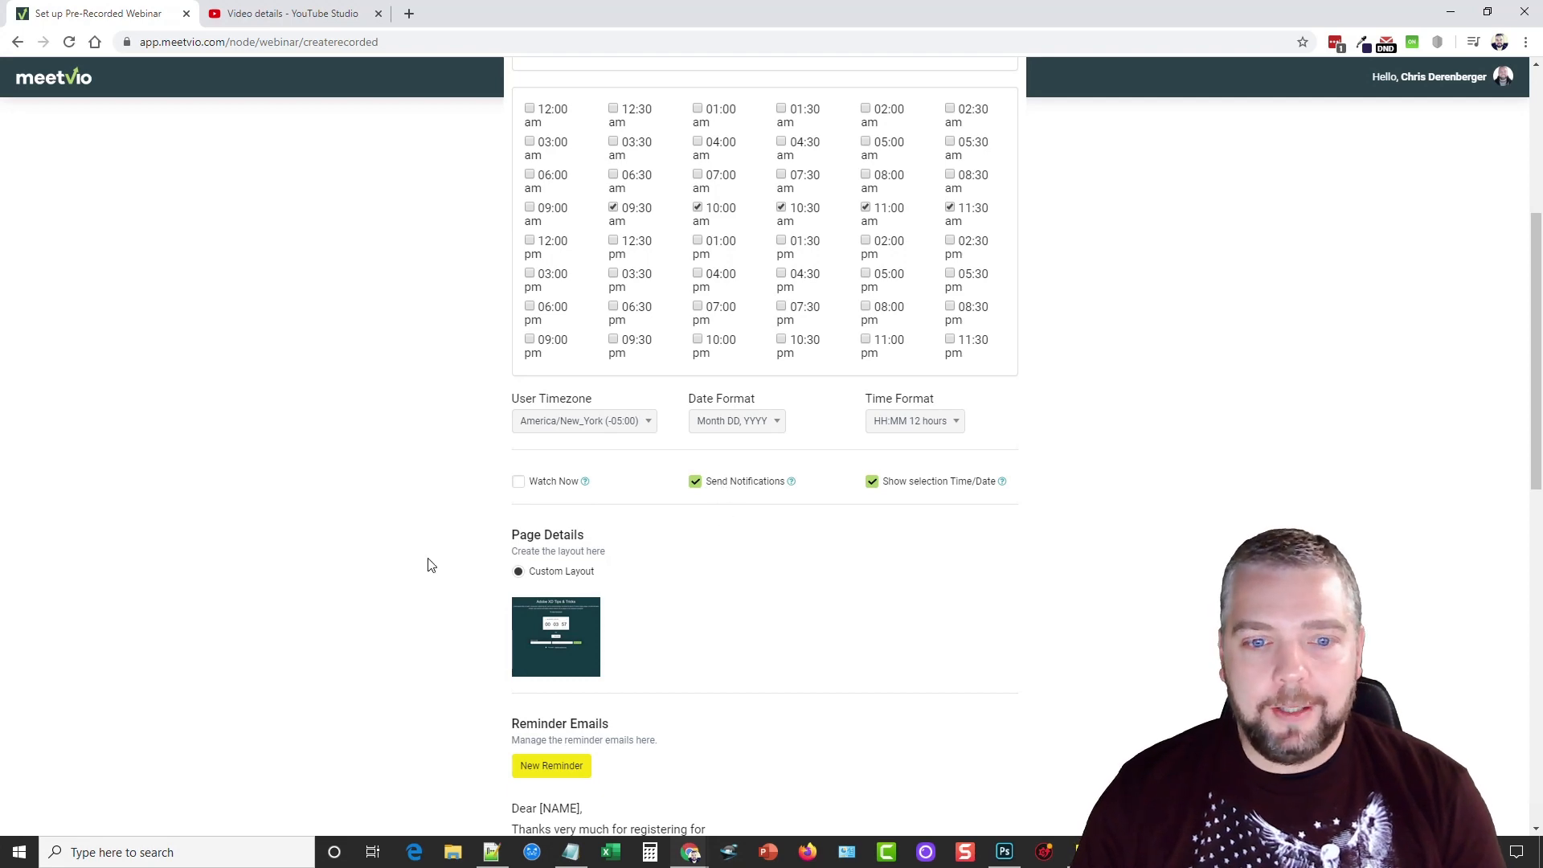
scroll(459, 615, "down", 2)
scroll(458, 615, "down", 2)
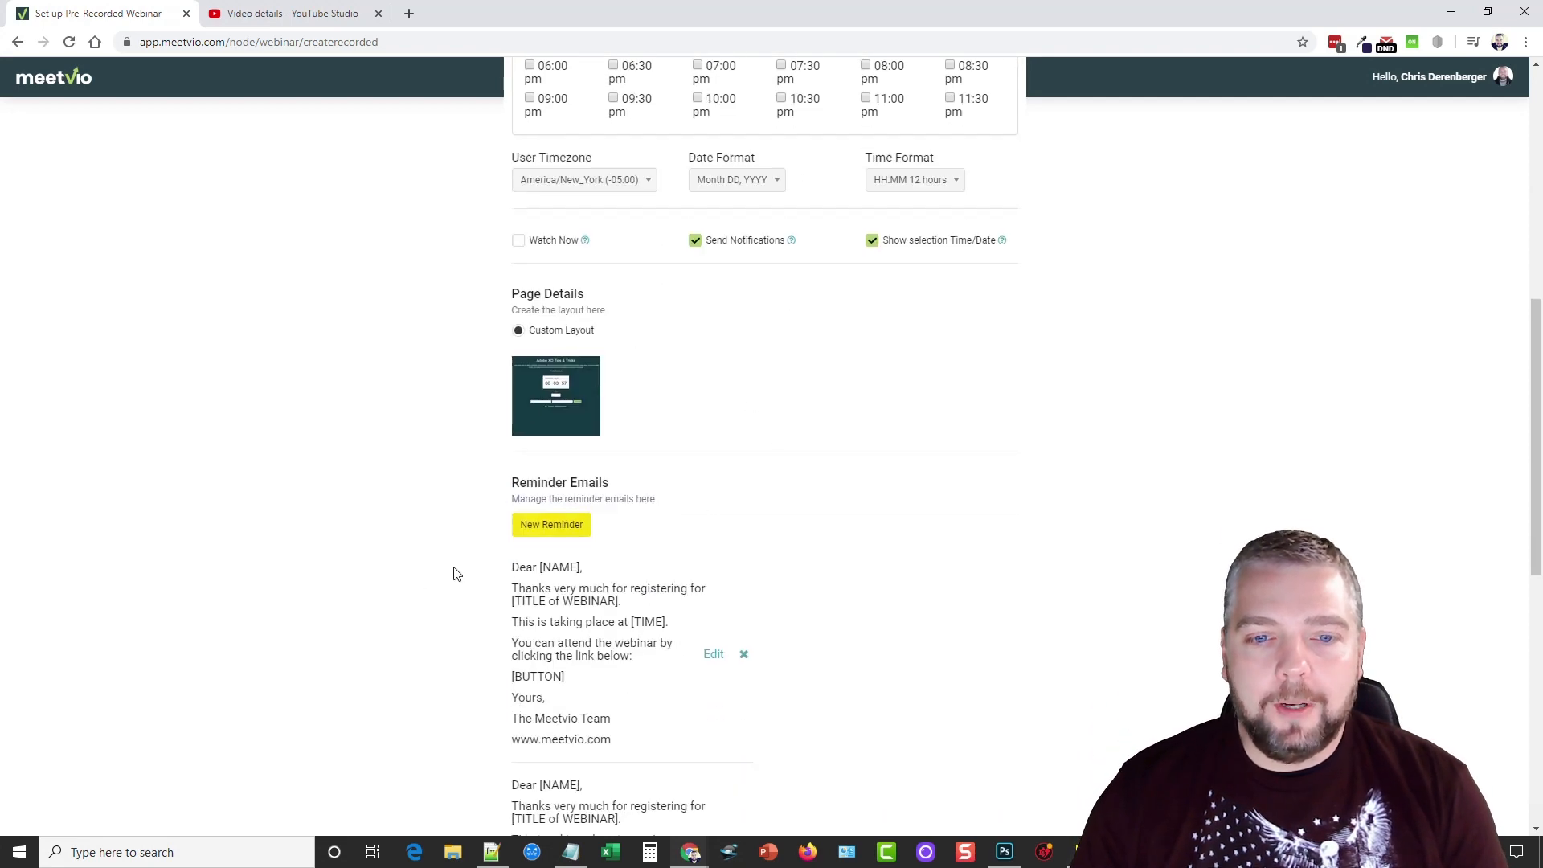
scroll(456, 573, "down", 2)
scroll(582, 478, "down", 2)
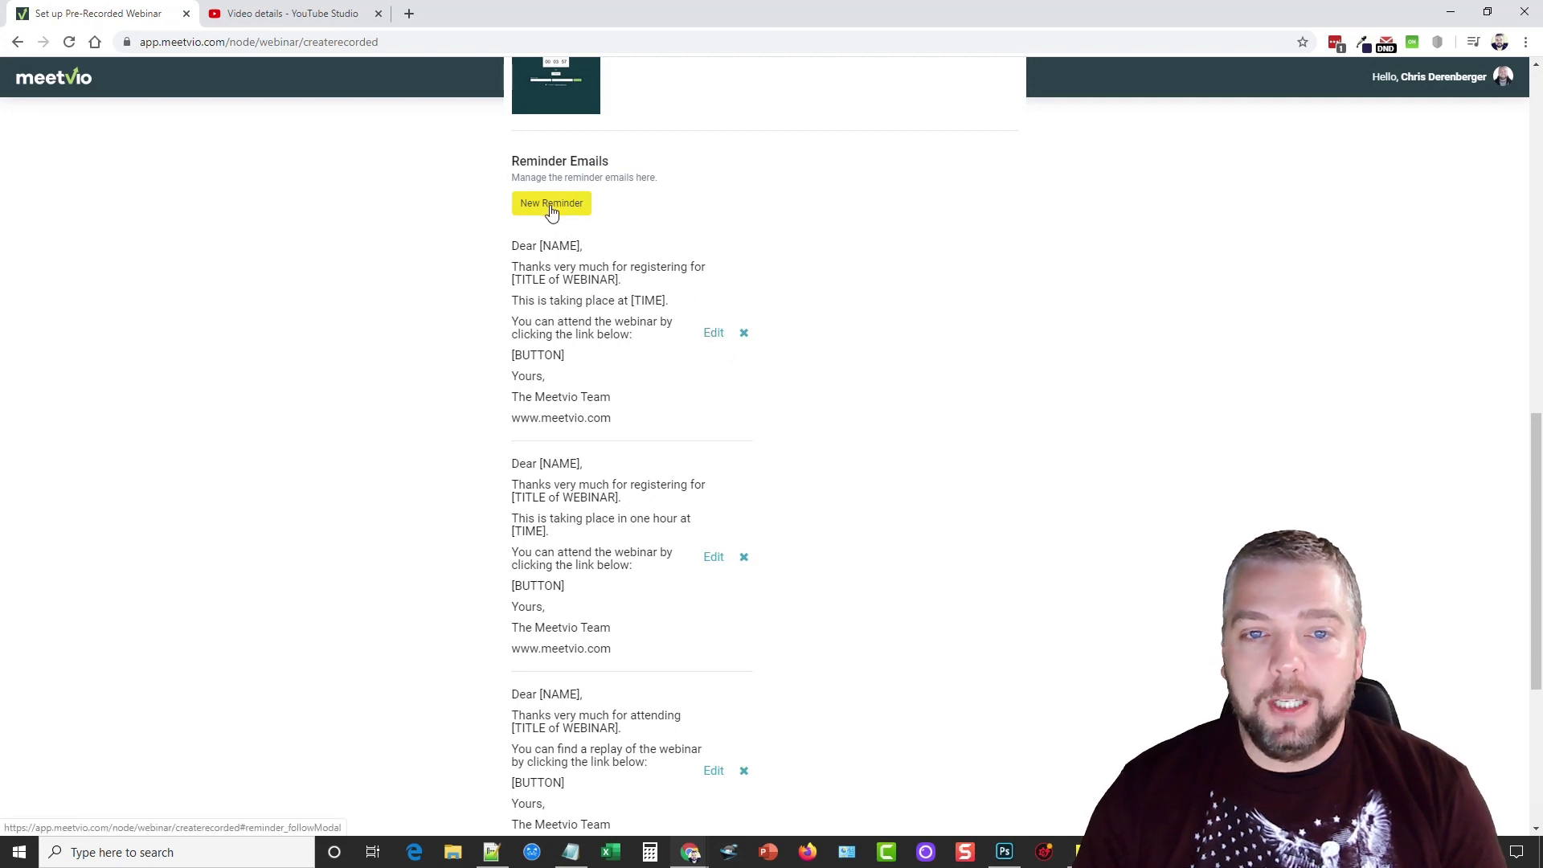
scroll(587, 534, "down", 2)
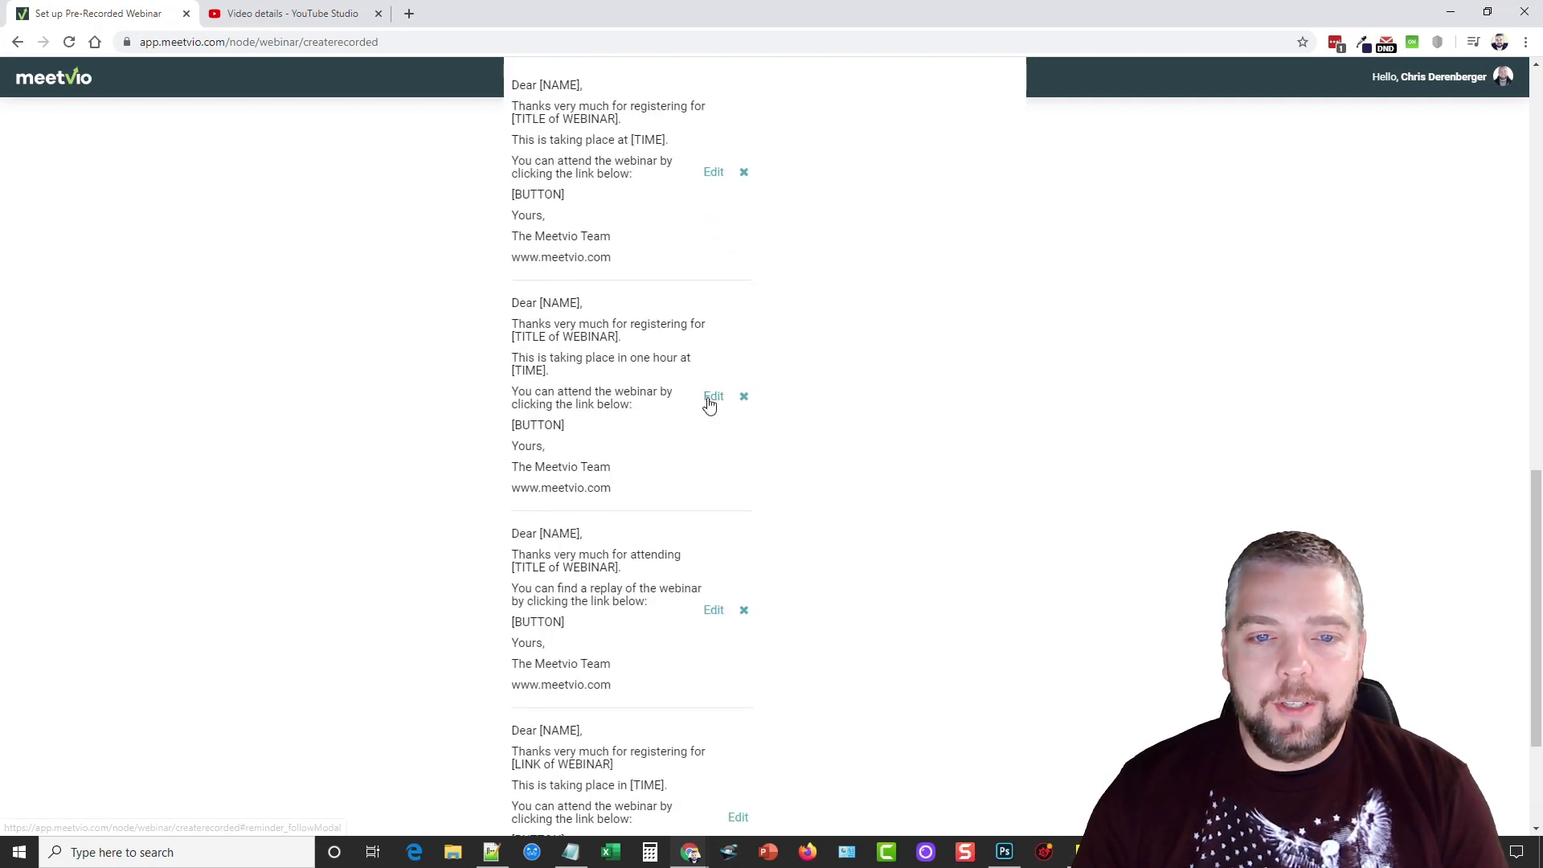
scroll(594, 462, "down", 2)
scroll(594, 461, "down", 1)
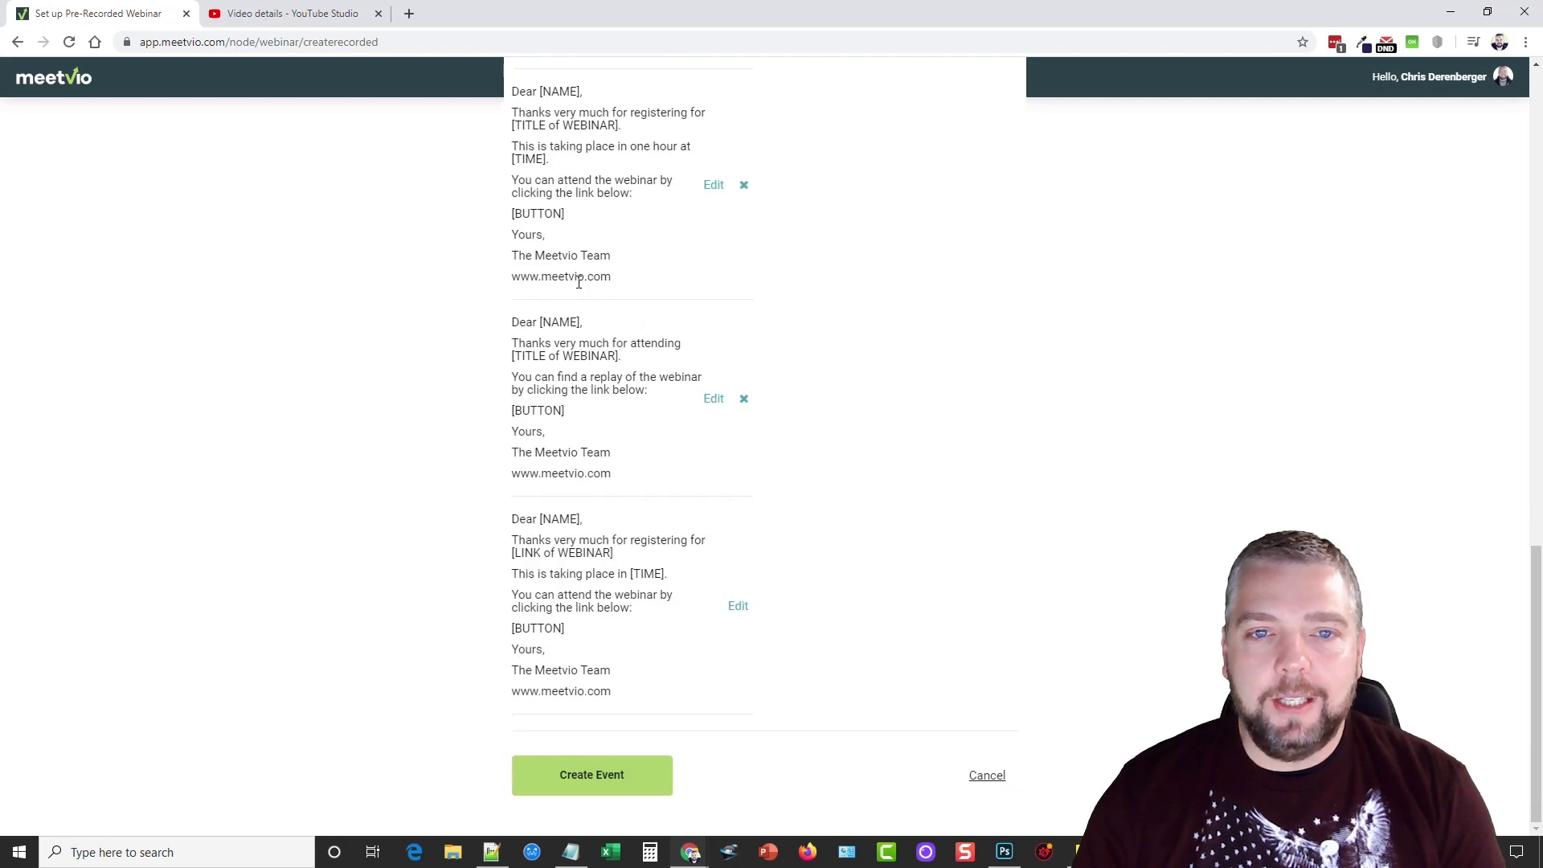
left_click_drag(618, 280, 513, 280)
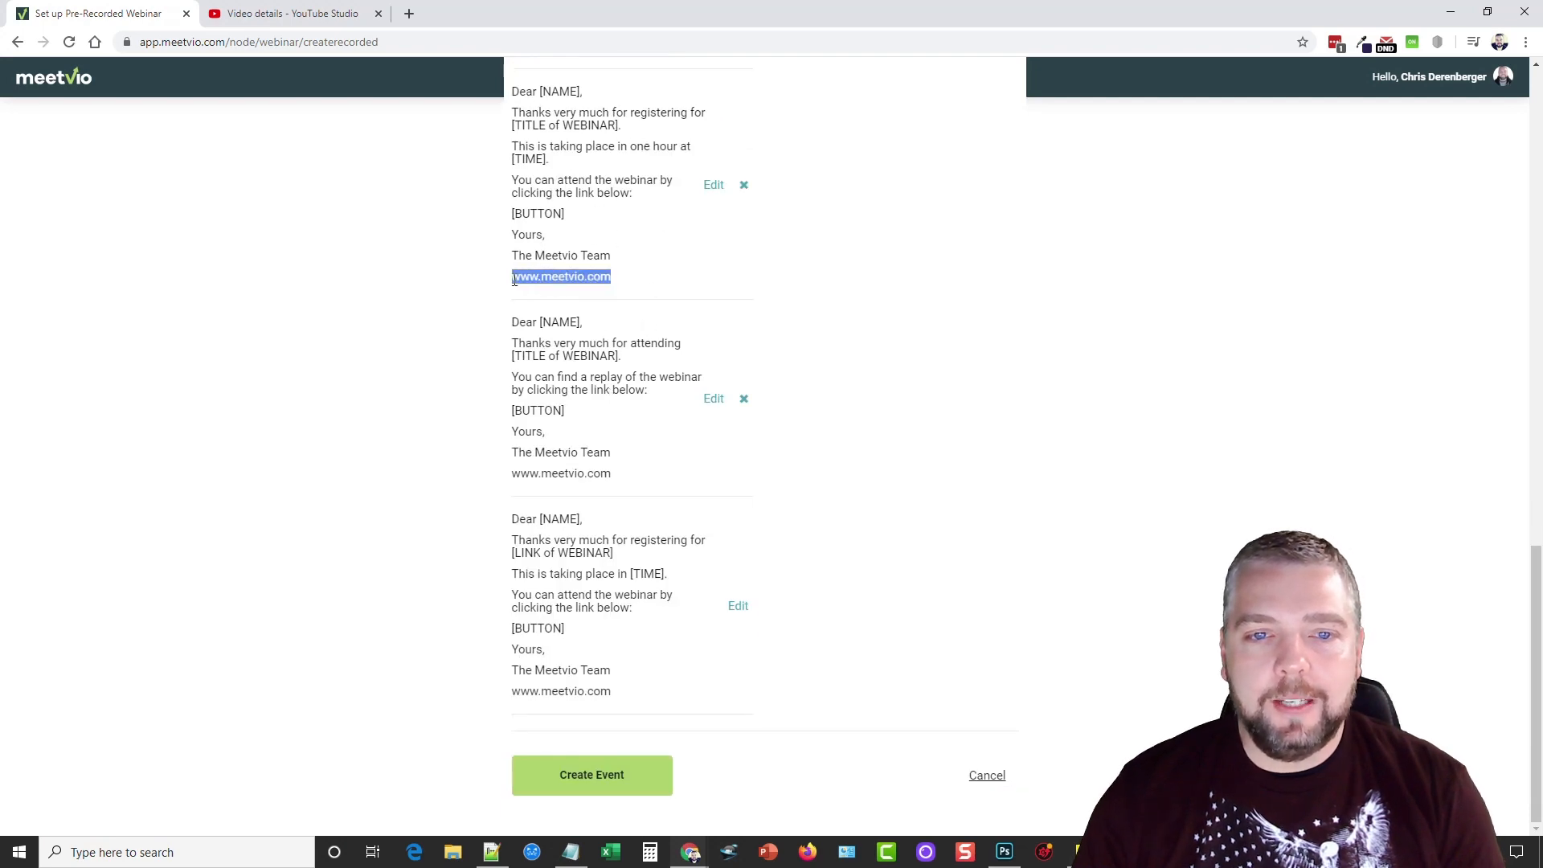
scroll(606, 665, "up", 4)
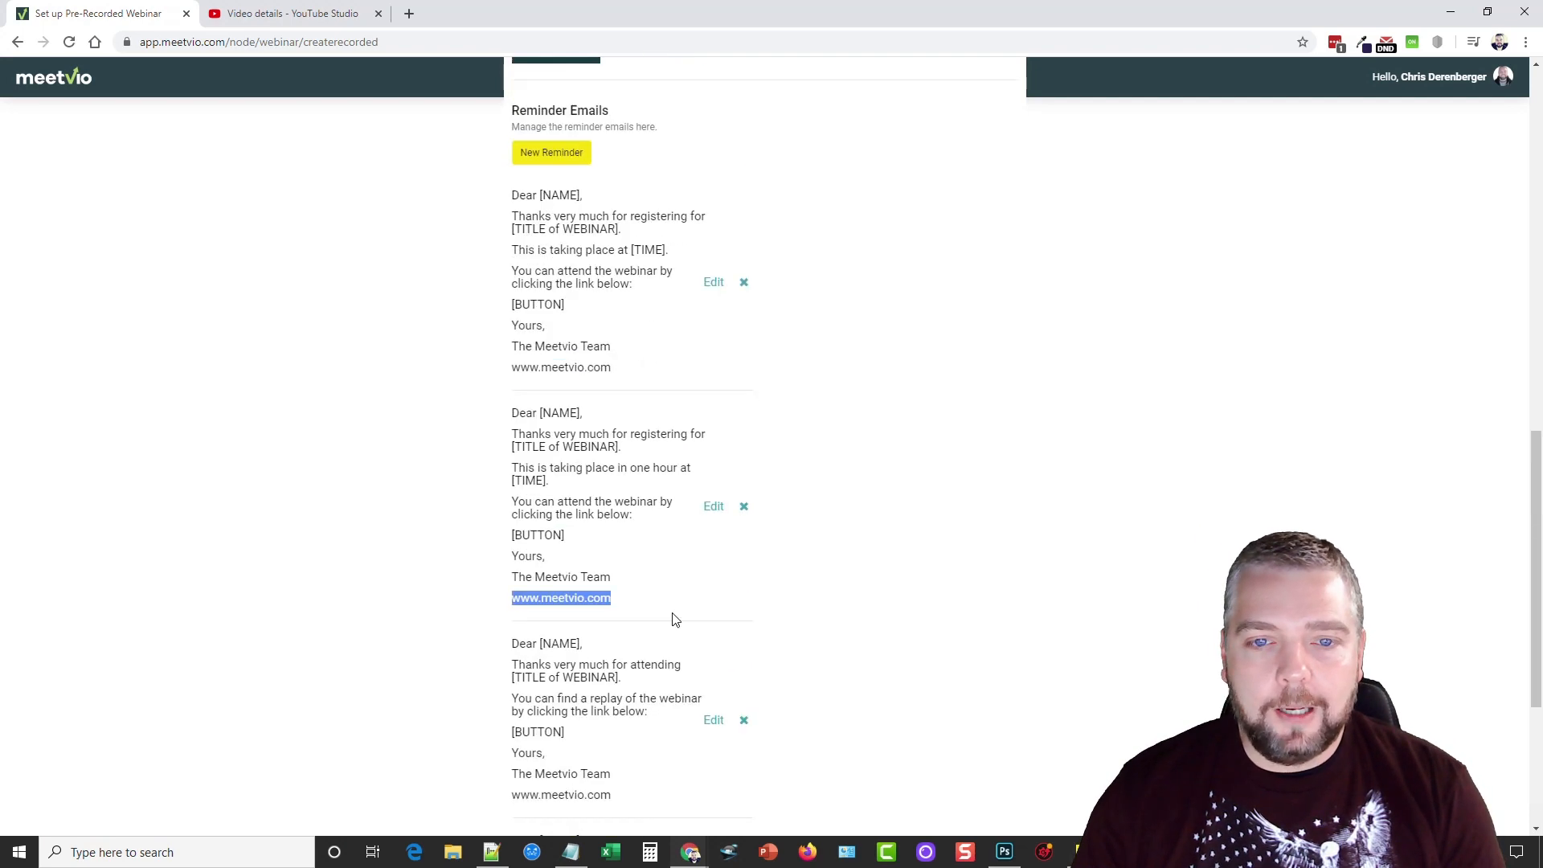
scroll(659, 525, "up", 5)
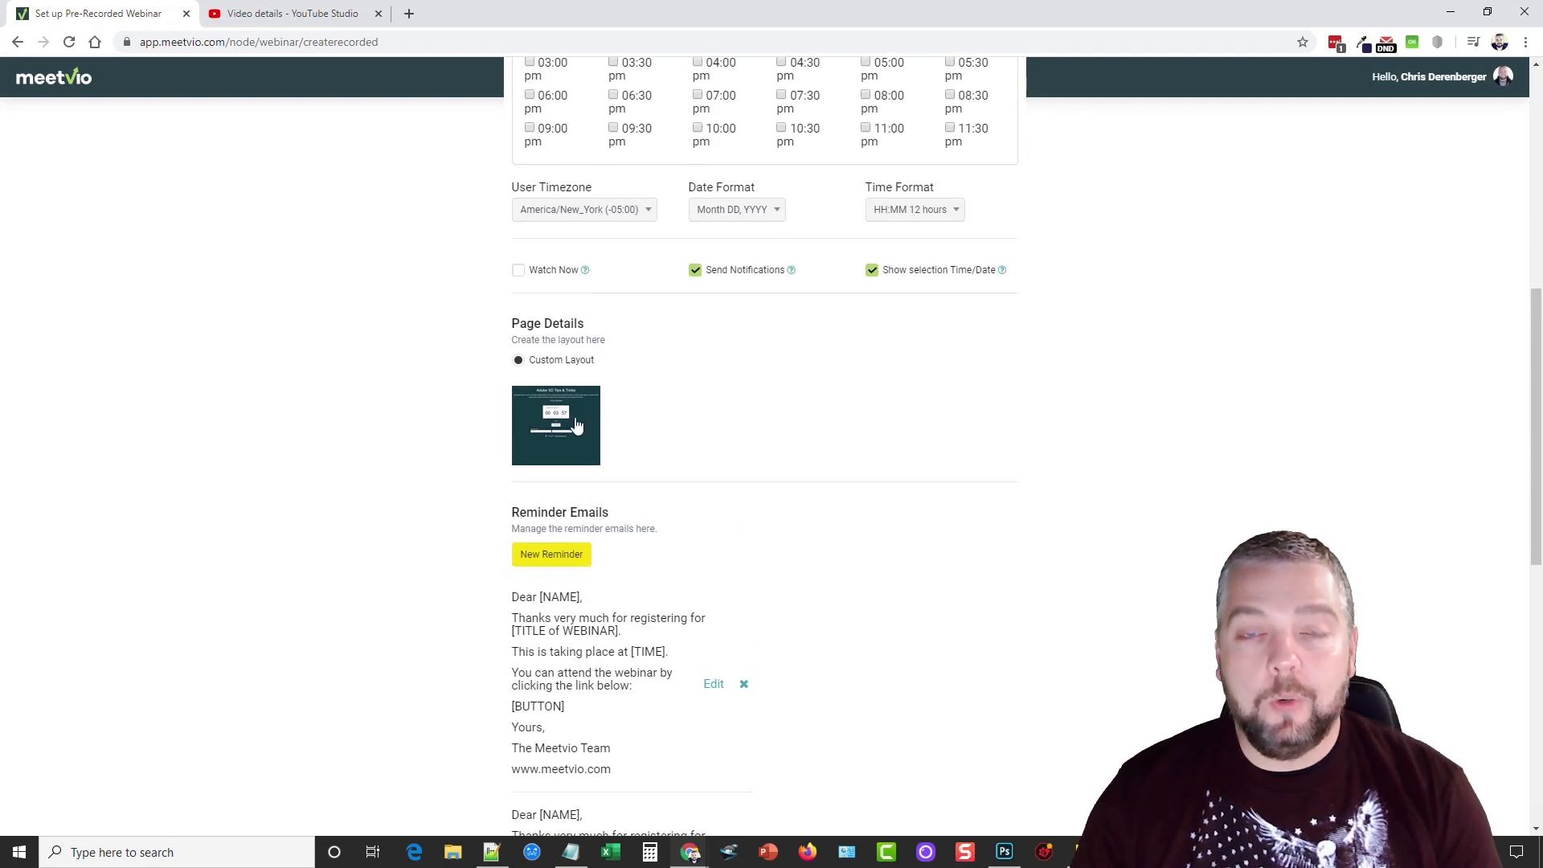
scroll(651, 483, "up", 5)
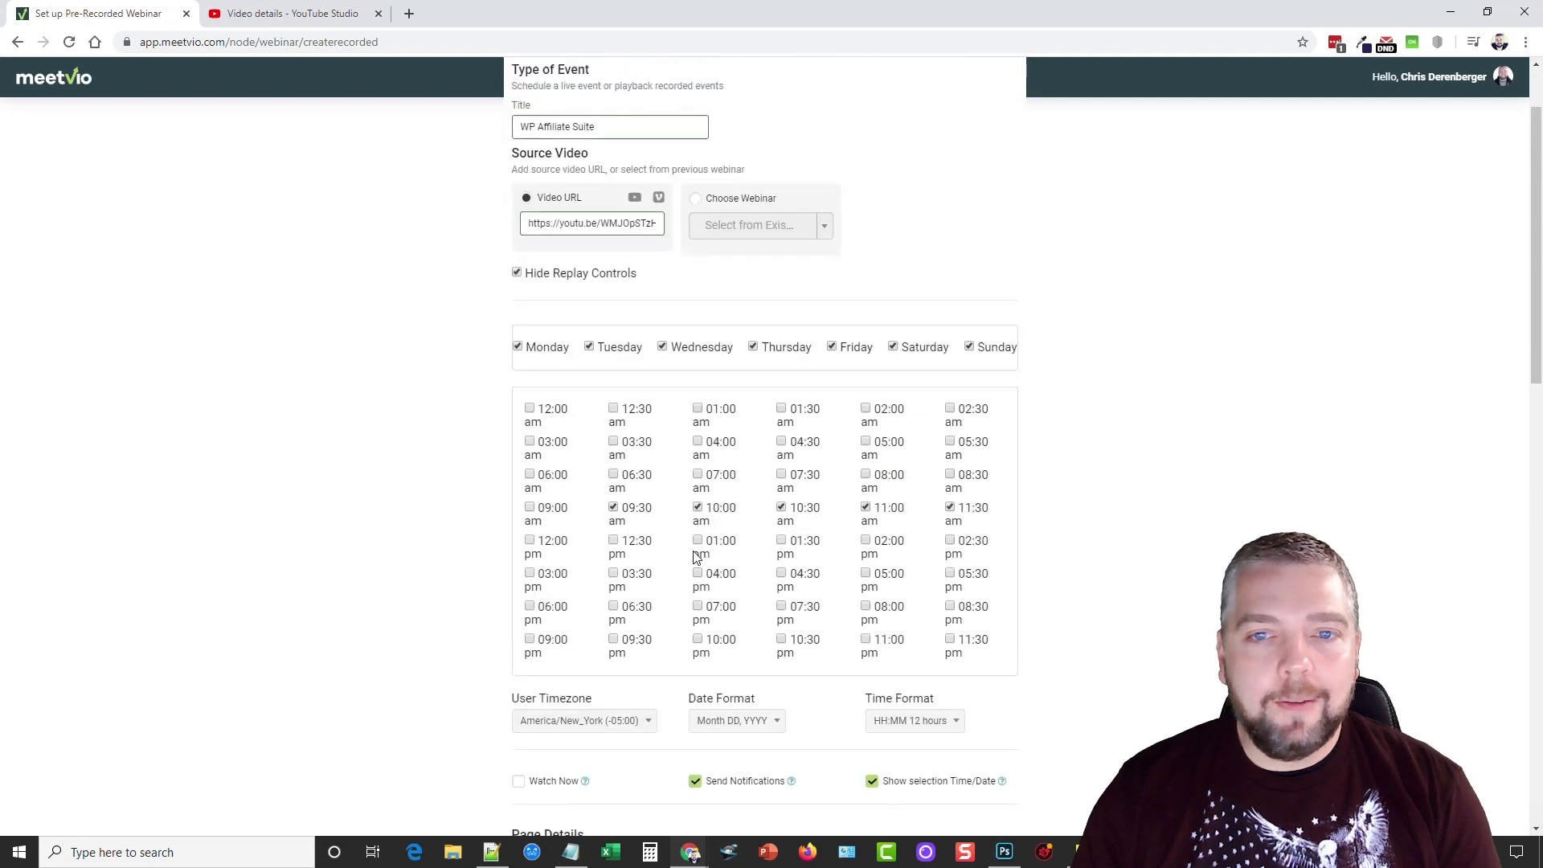
scroll(723, 446, "up", 5)
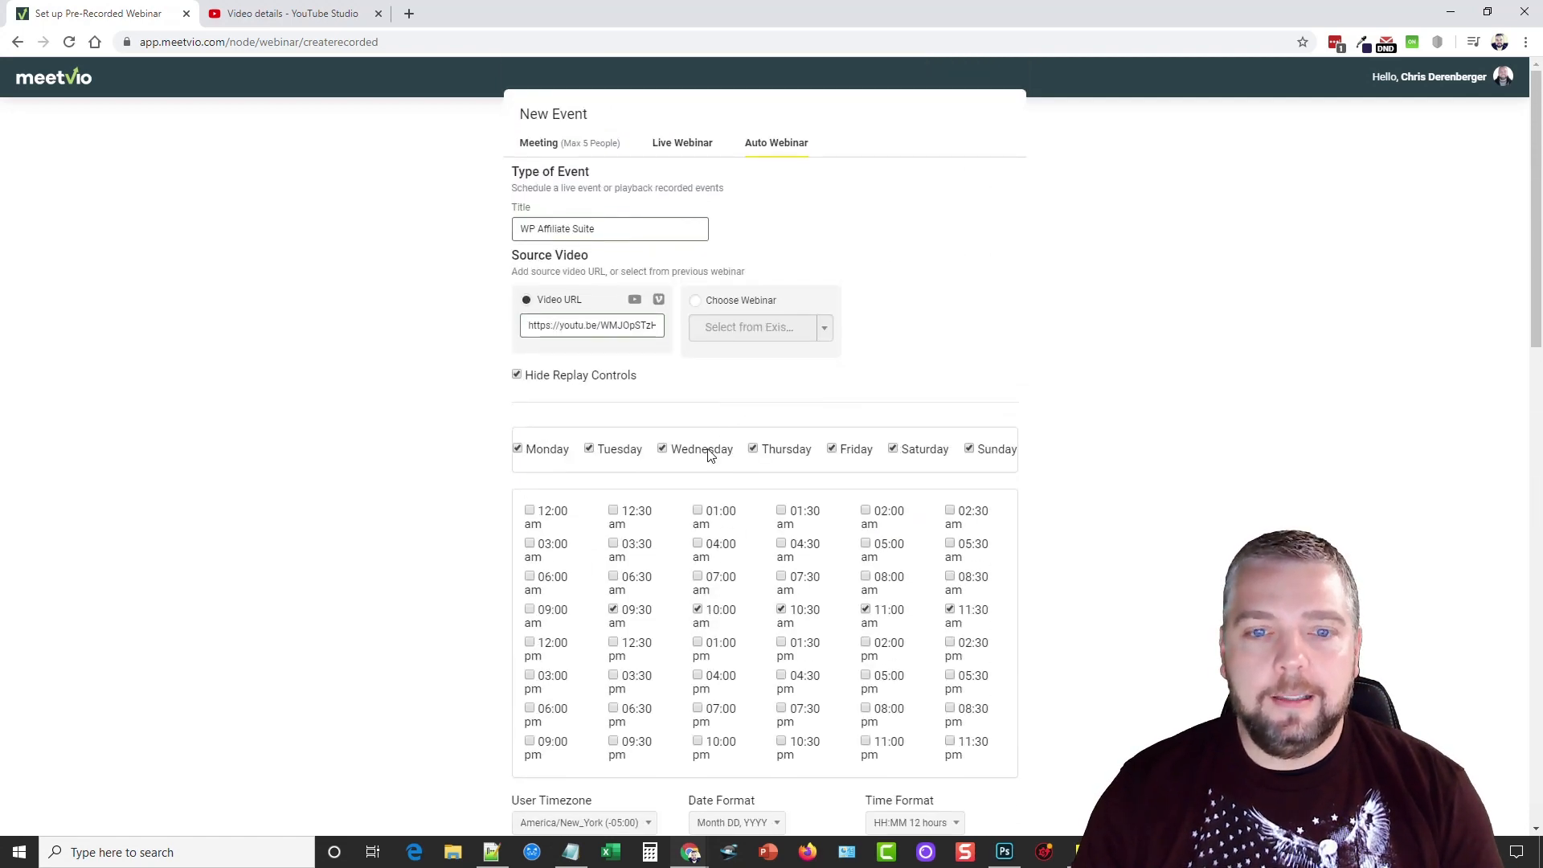
scroll(712, 459, "down", 4)
scroll(664, 470, "down", 4)
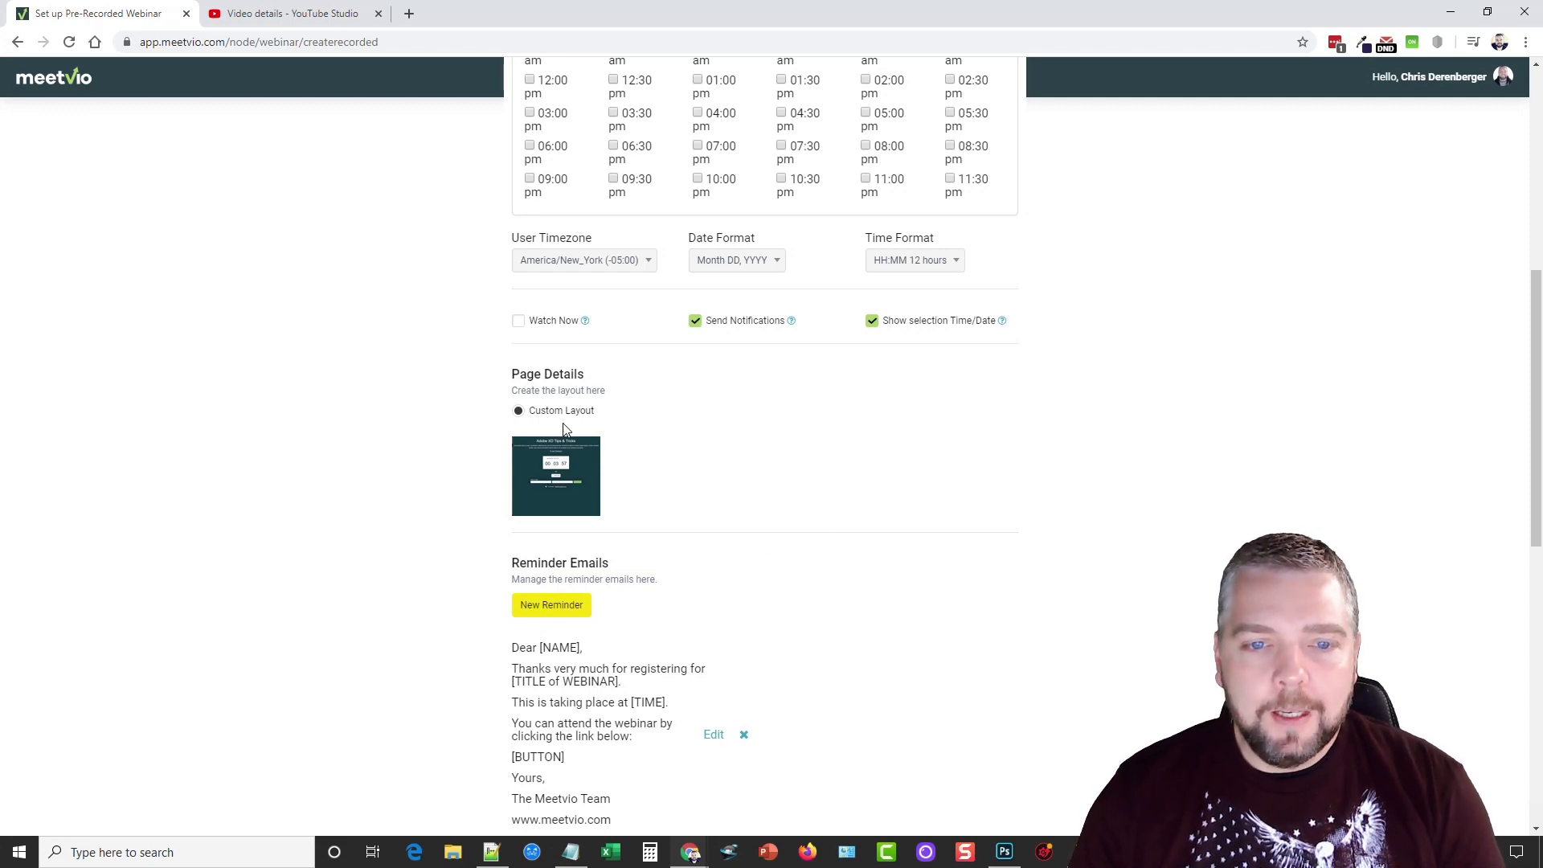
- Open the Custom Layout registration page editor and set the WP Affiliate Suite heading colour to white (#ffffff)
left_click(552, 482)
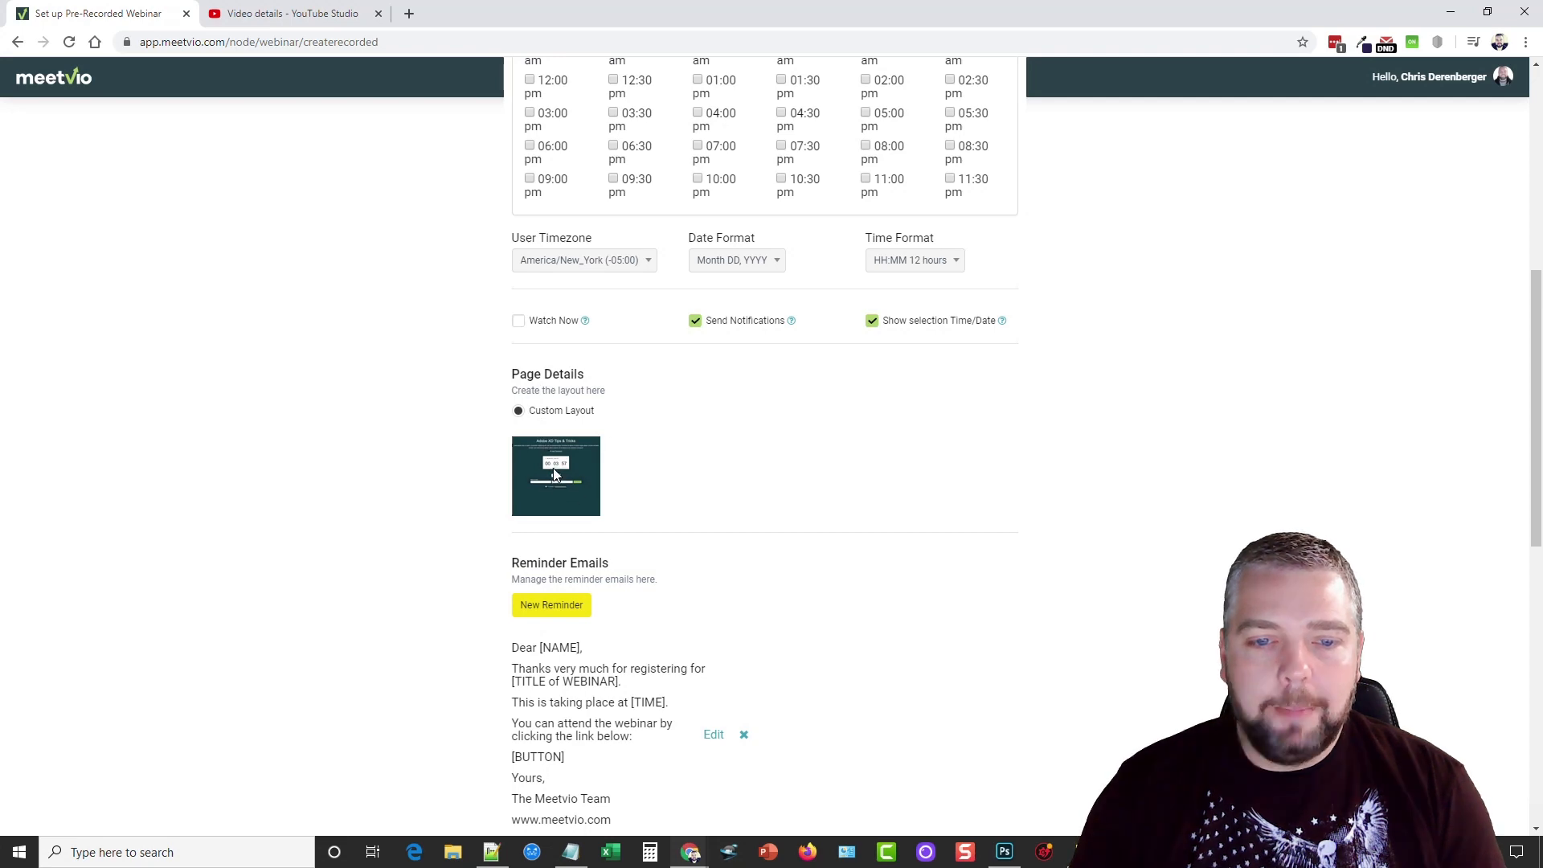
scroll(1085, 199, "up", 5)
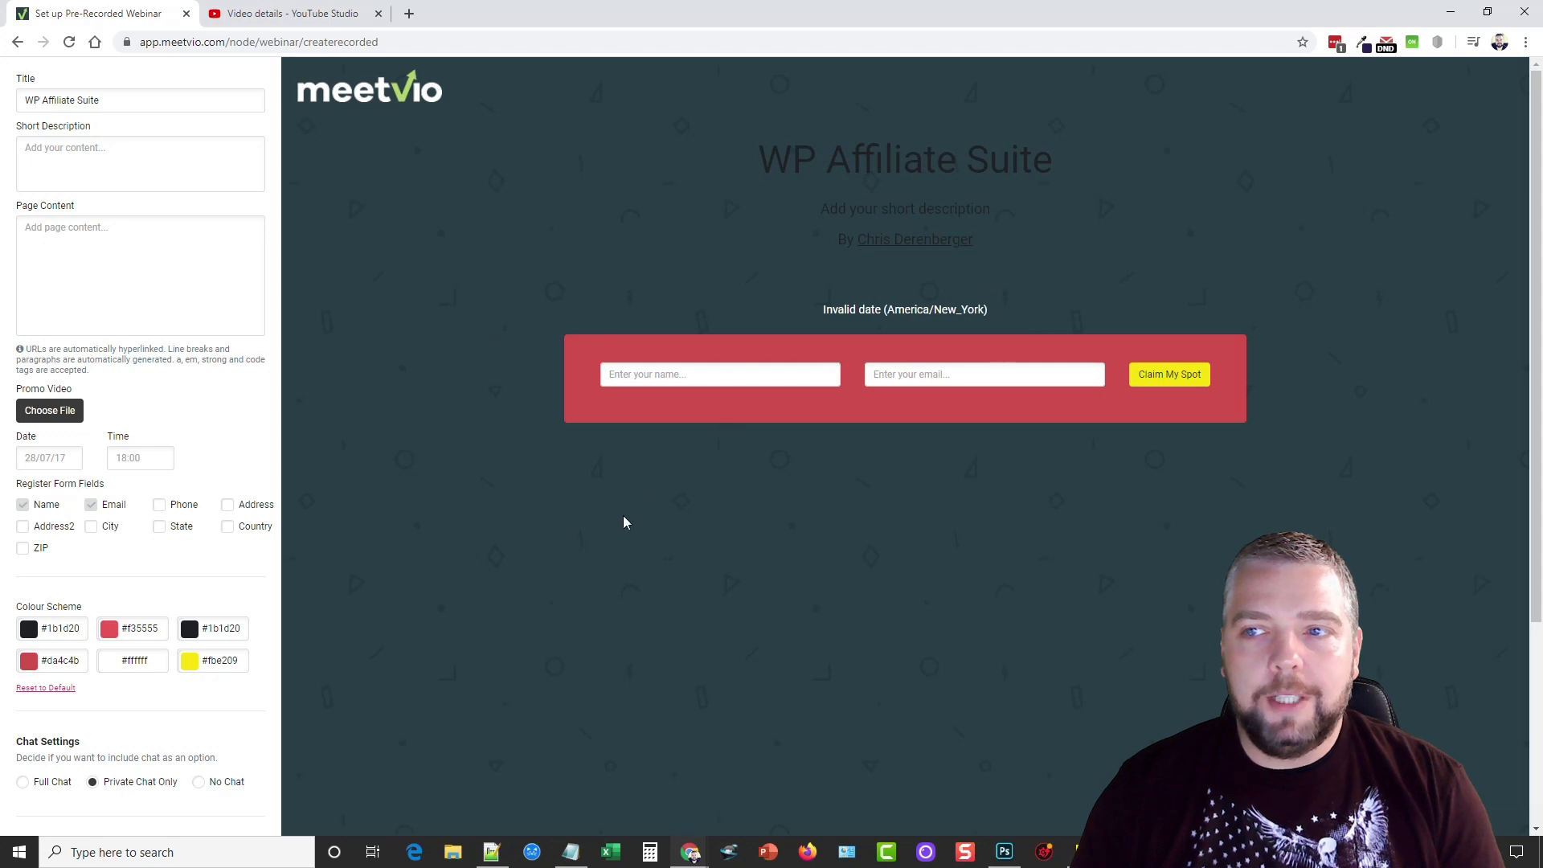
left_click(107, 100)
left_click_drag(762, 157, 1073, 165)
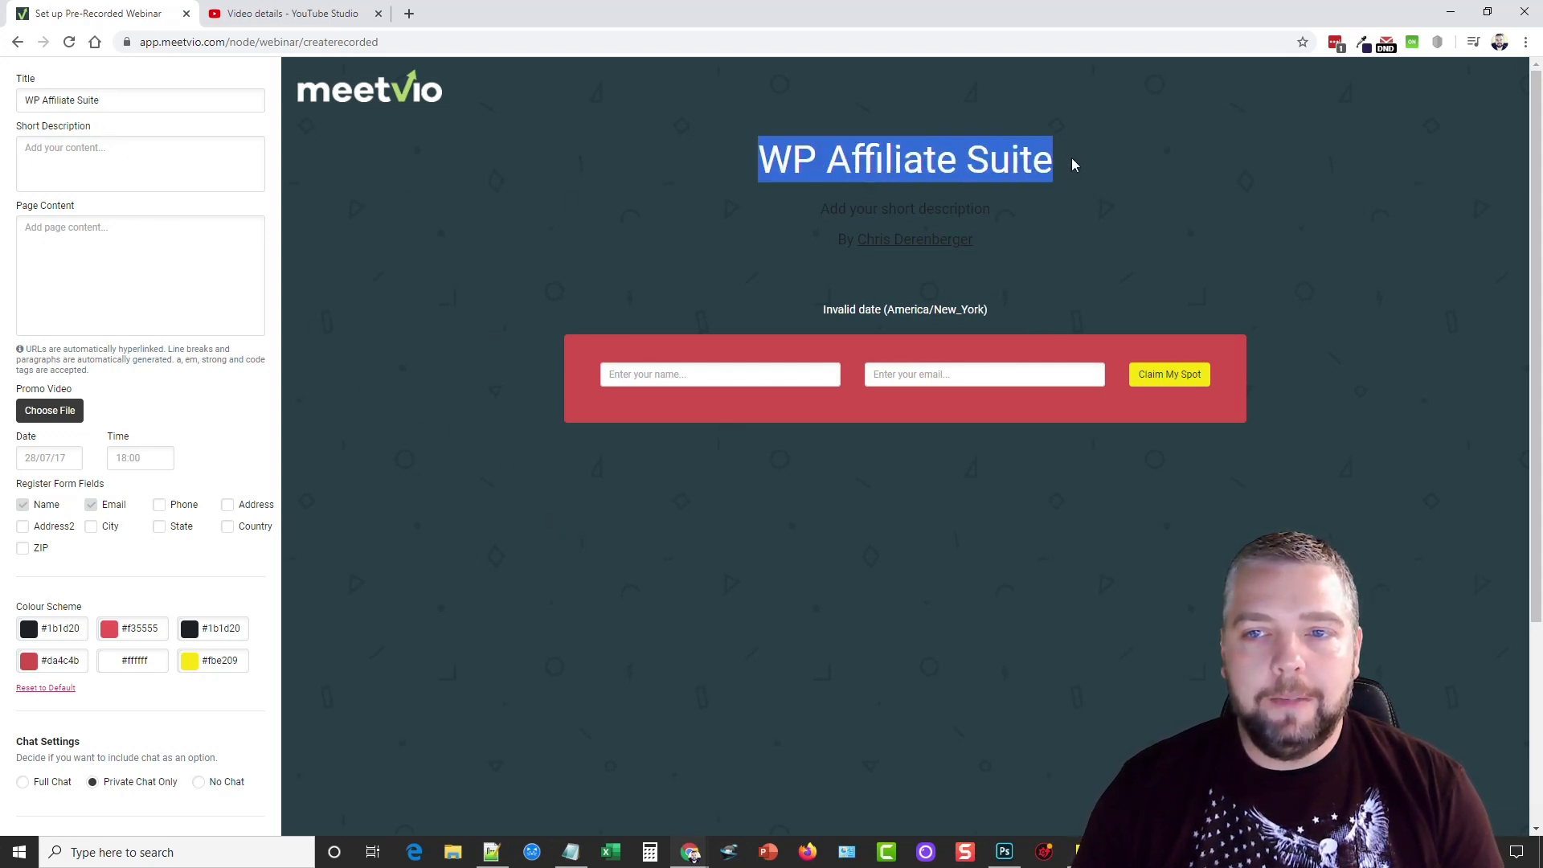
left_click(816, 157)
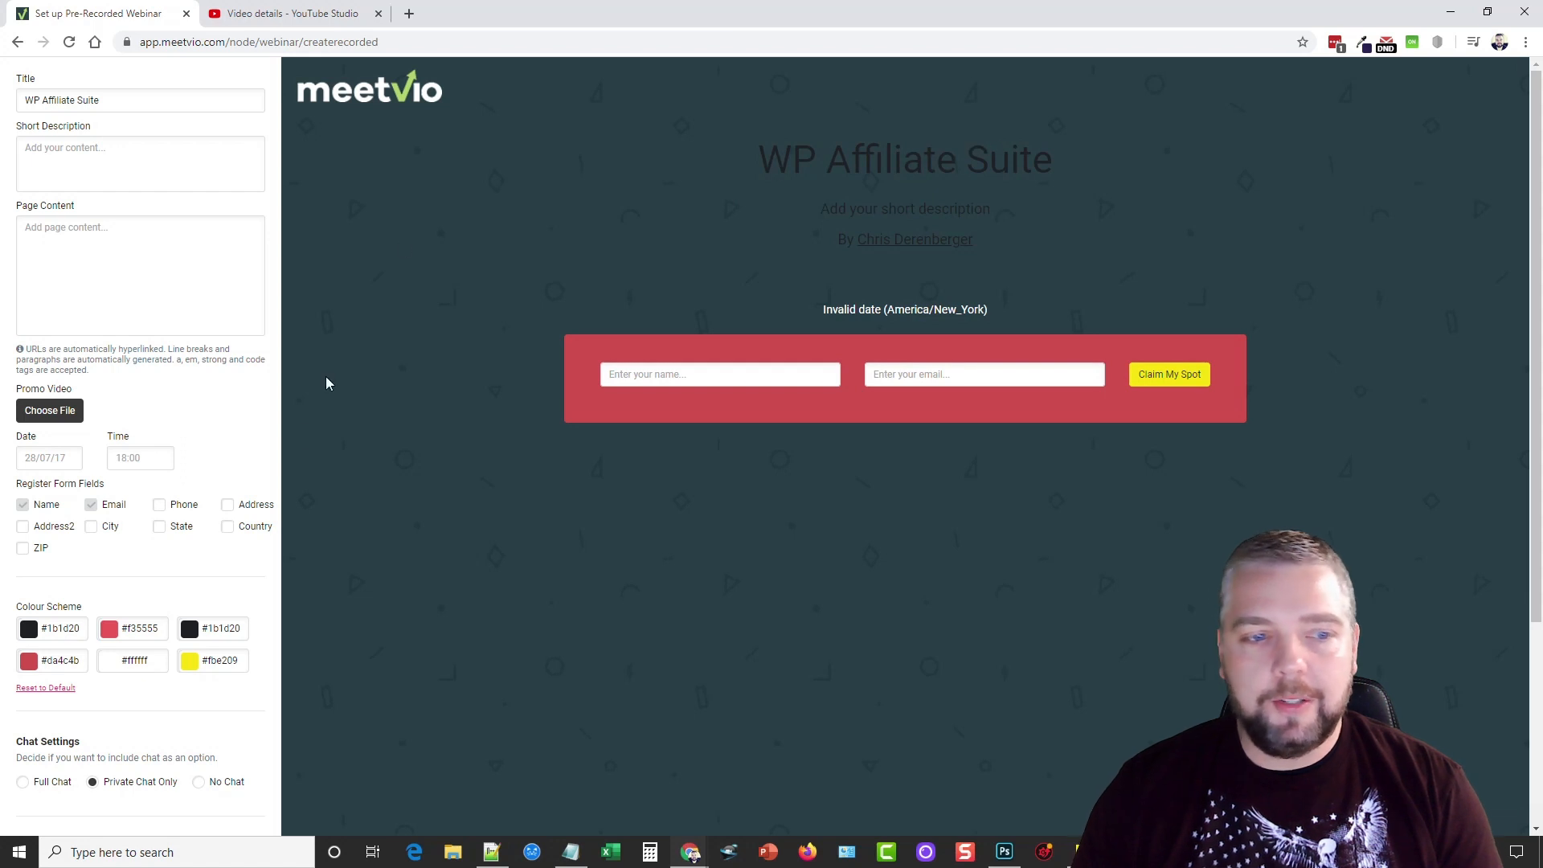
left_click(29, 629)
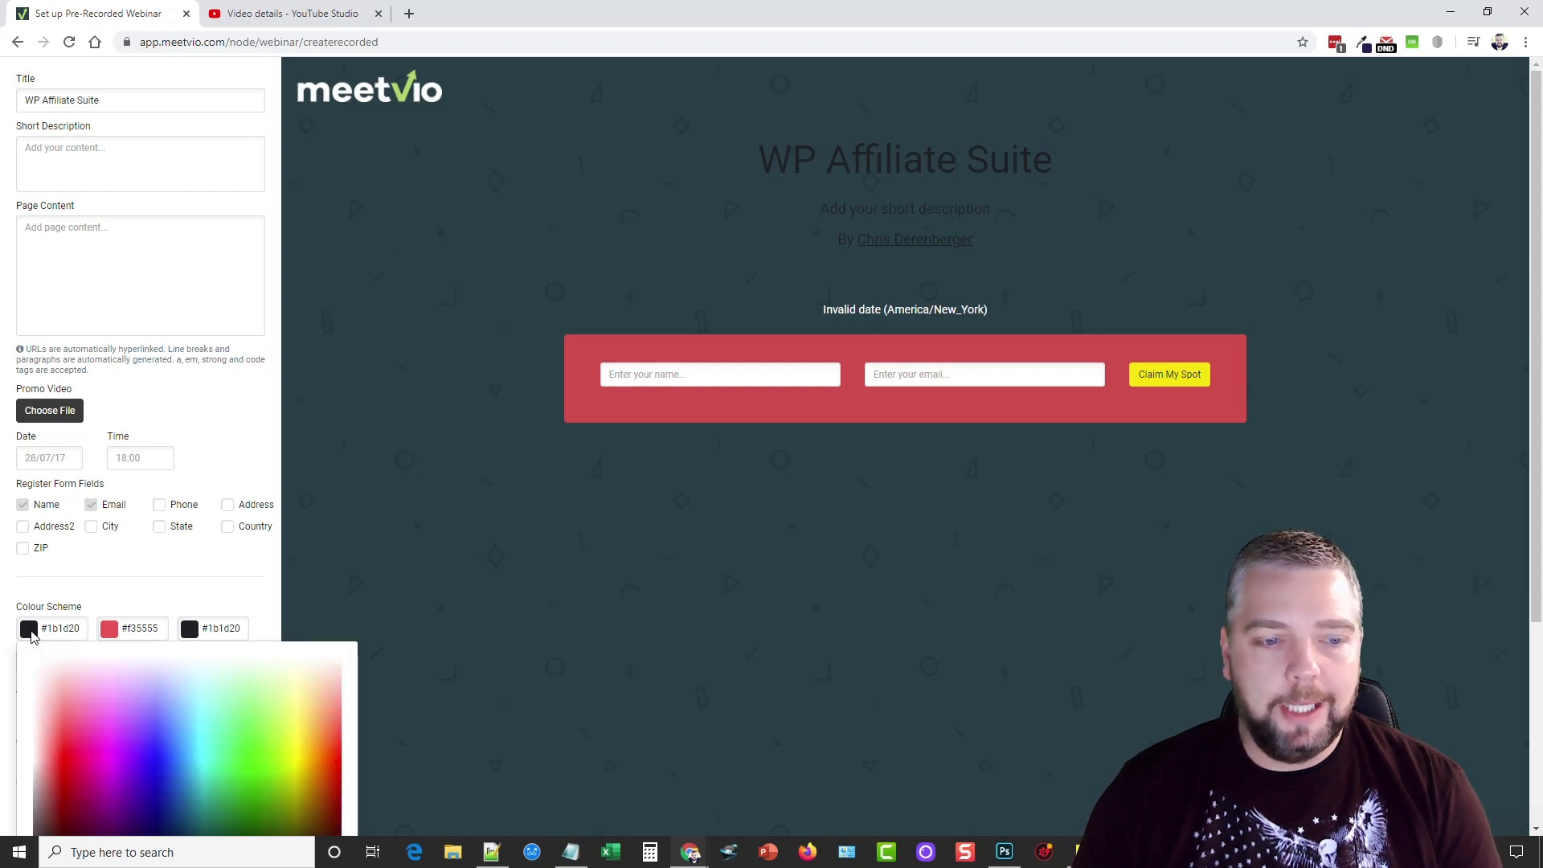
left_click(85, 697)
left_click(175, 567)
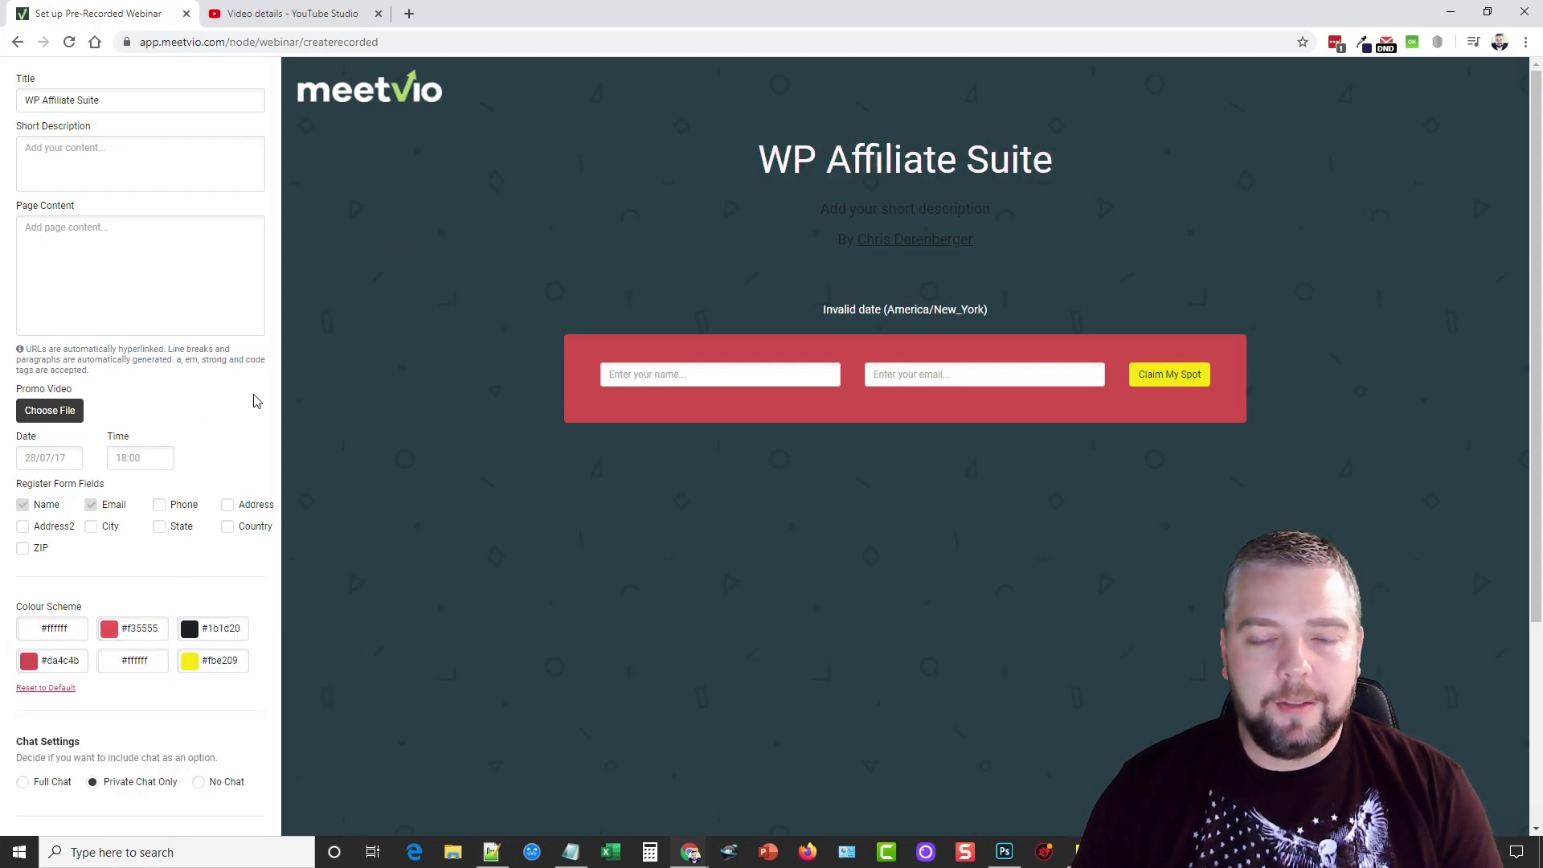
- Set the short description text colour to white and review the autoresponder list options for saving emails
left_click(126, 161)
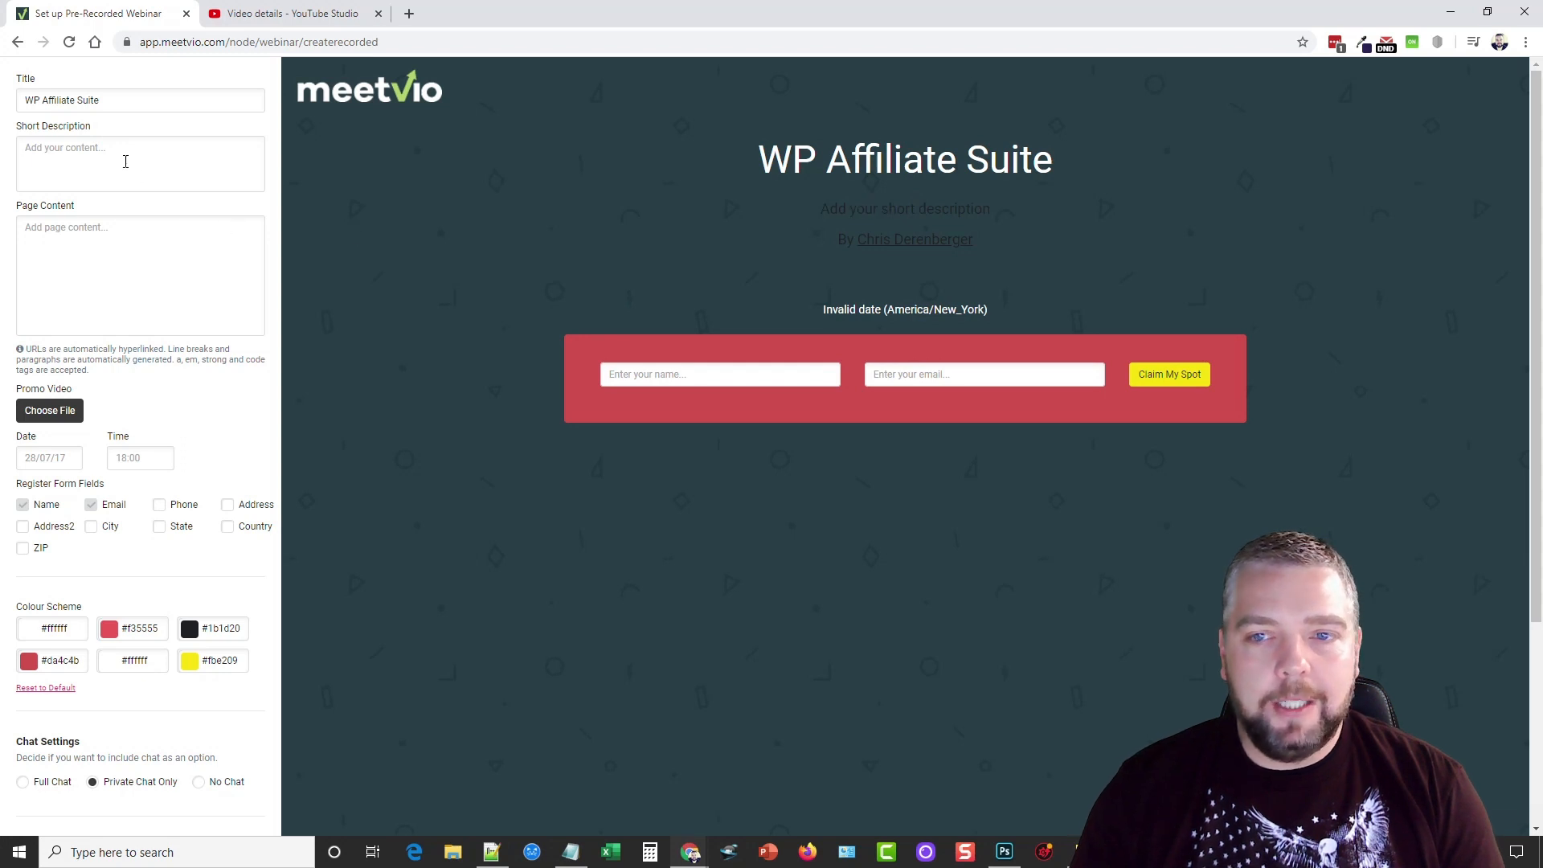
left_click(189, 628)
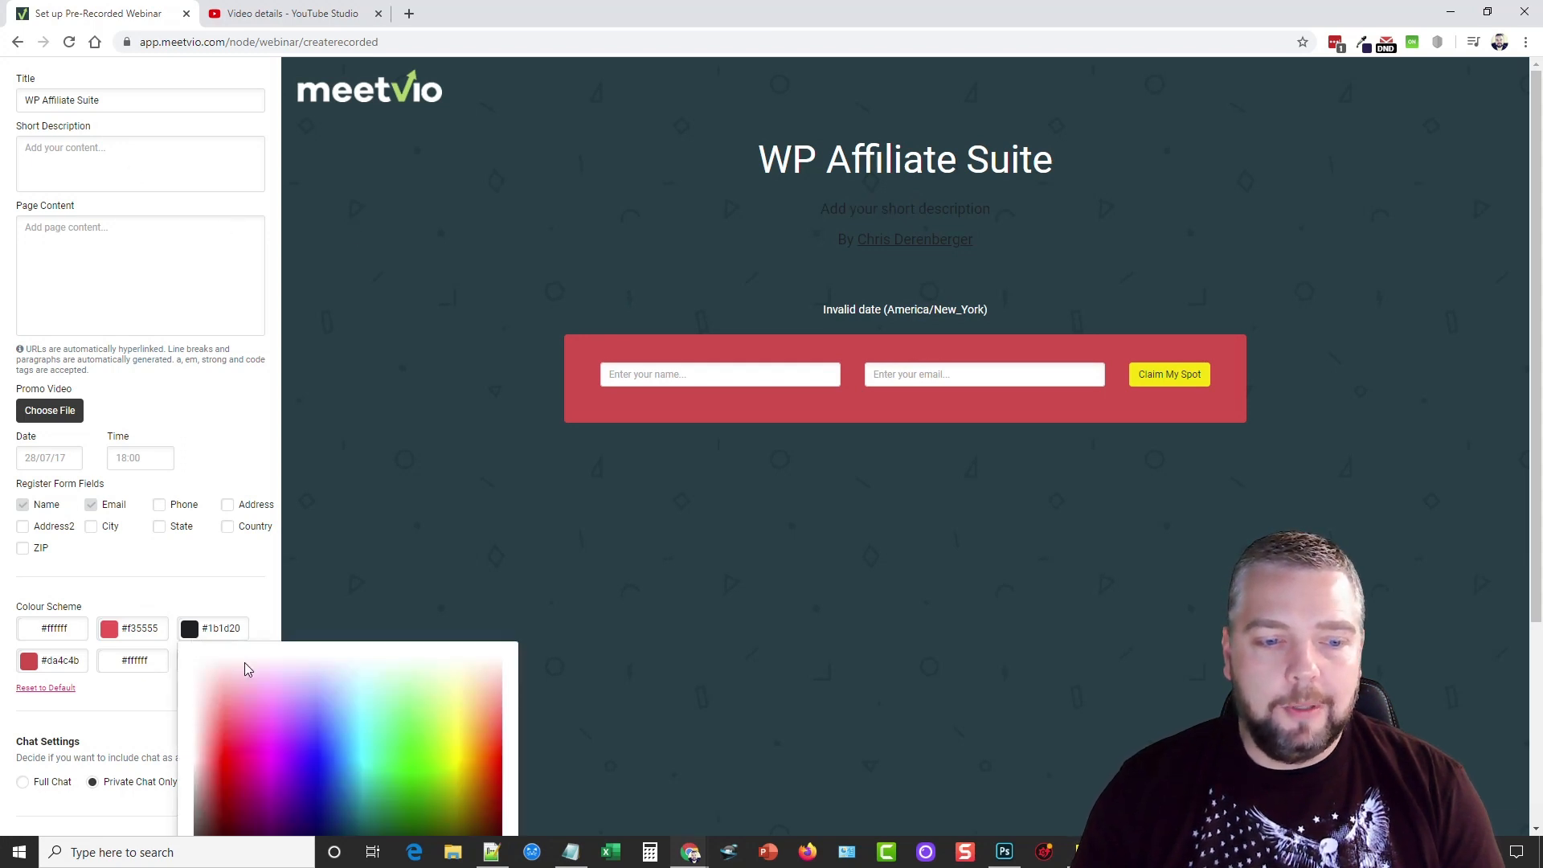
left_click(233, 680)
left_click(154, 289)
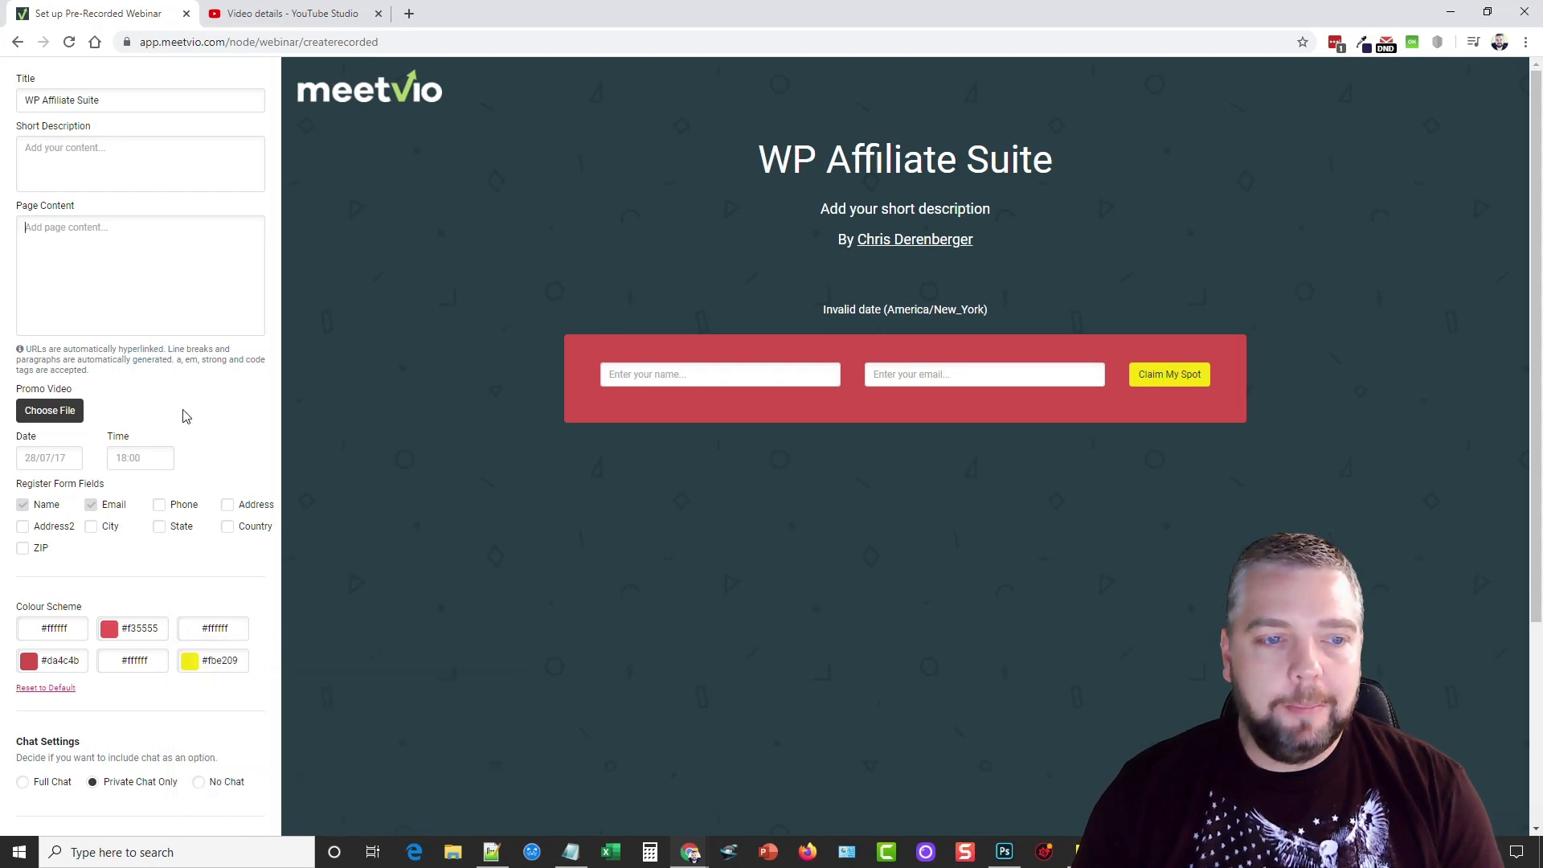
scroll(185, 415, "down", 2)
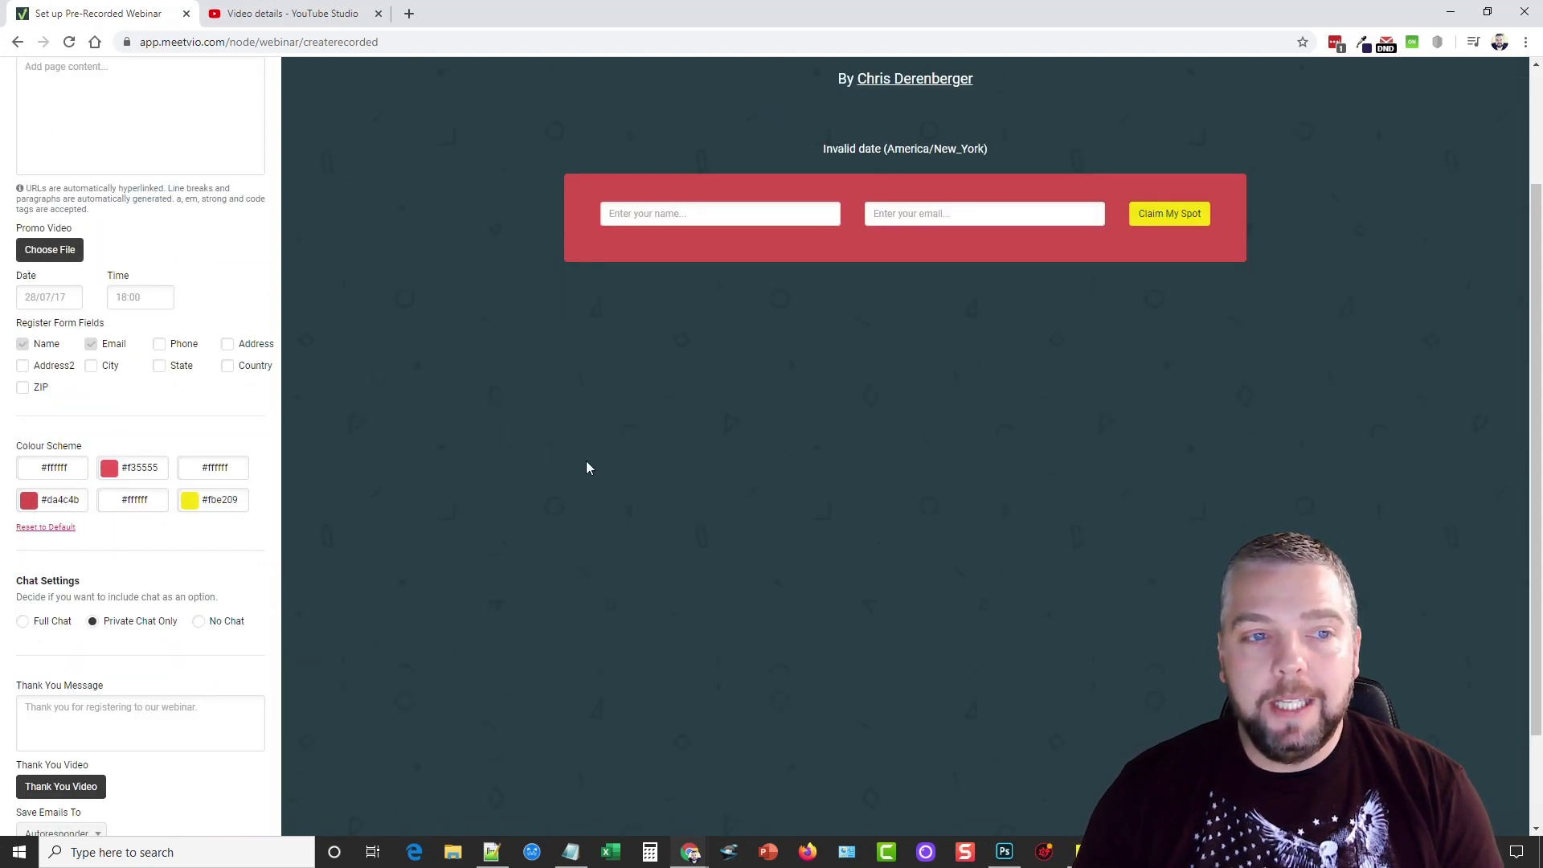
scroll(586, 460, "up", 2)
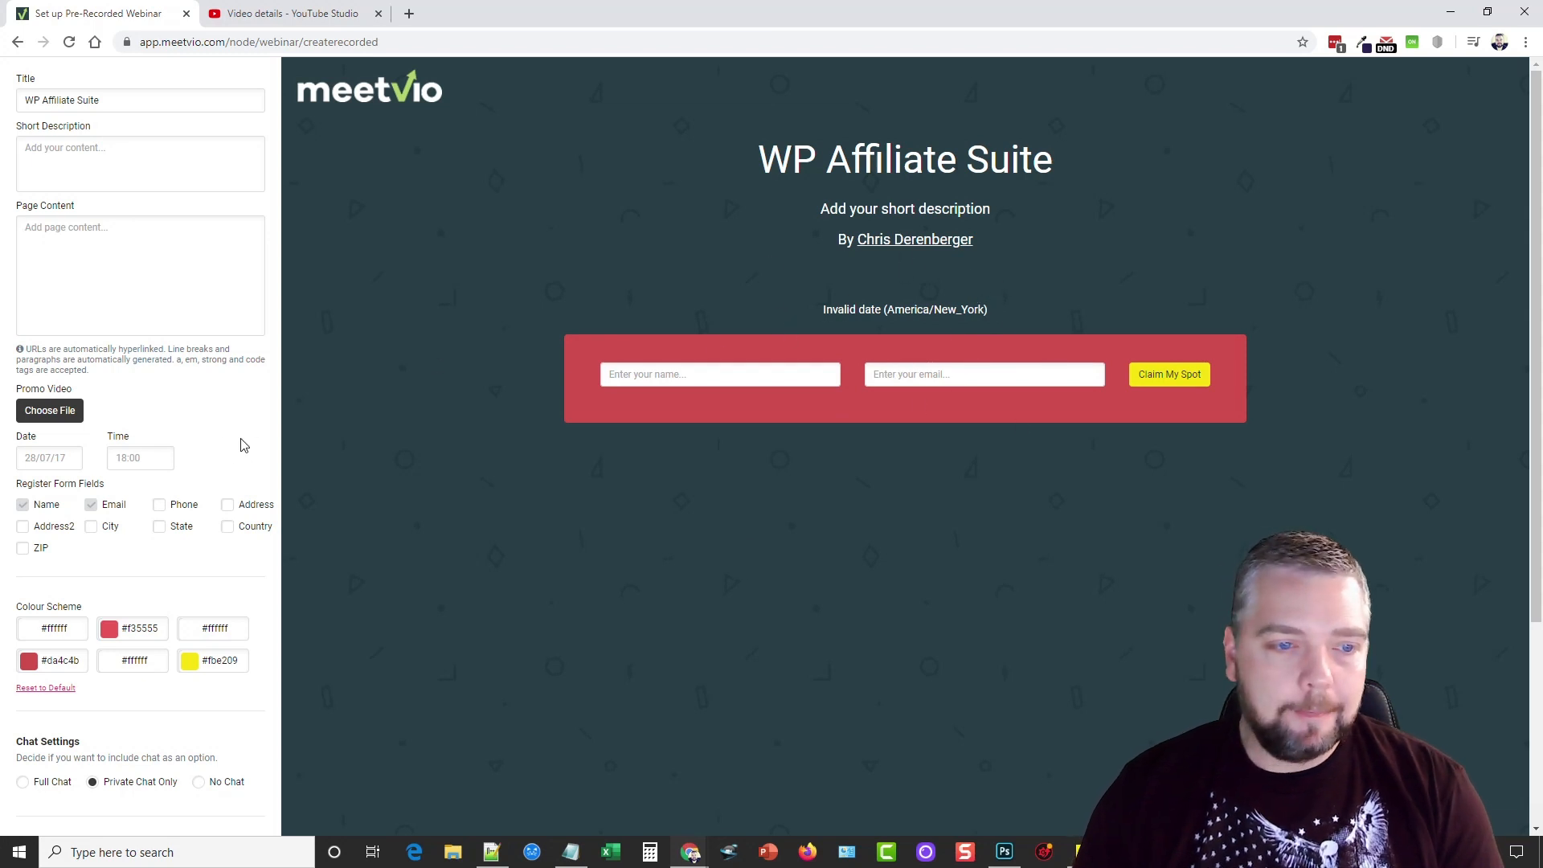
scroll(240, 445, "down", 2)
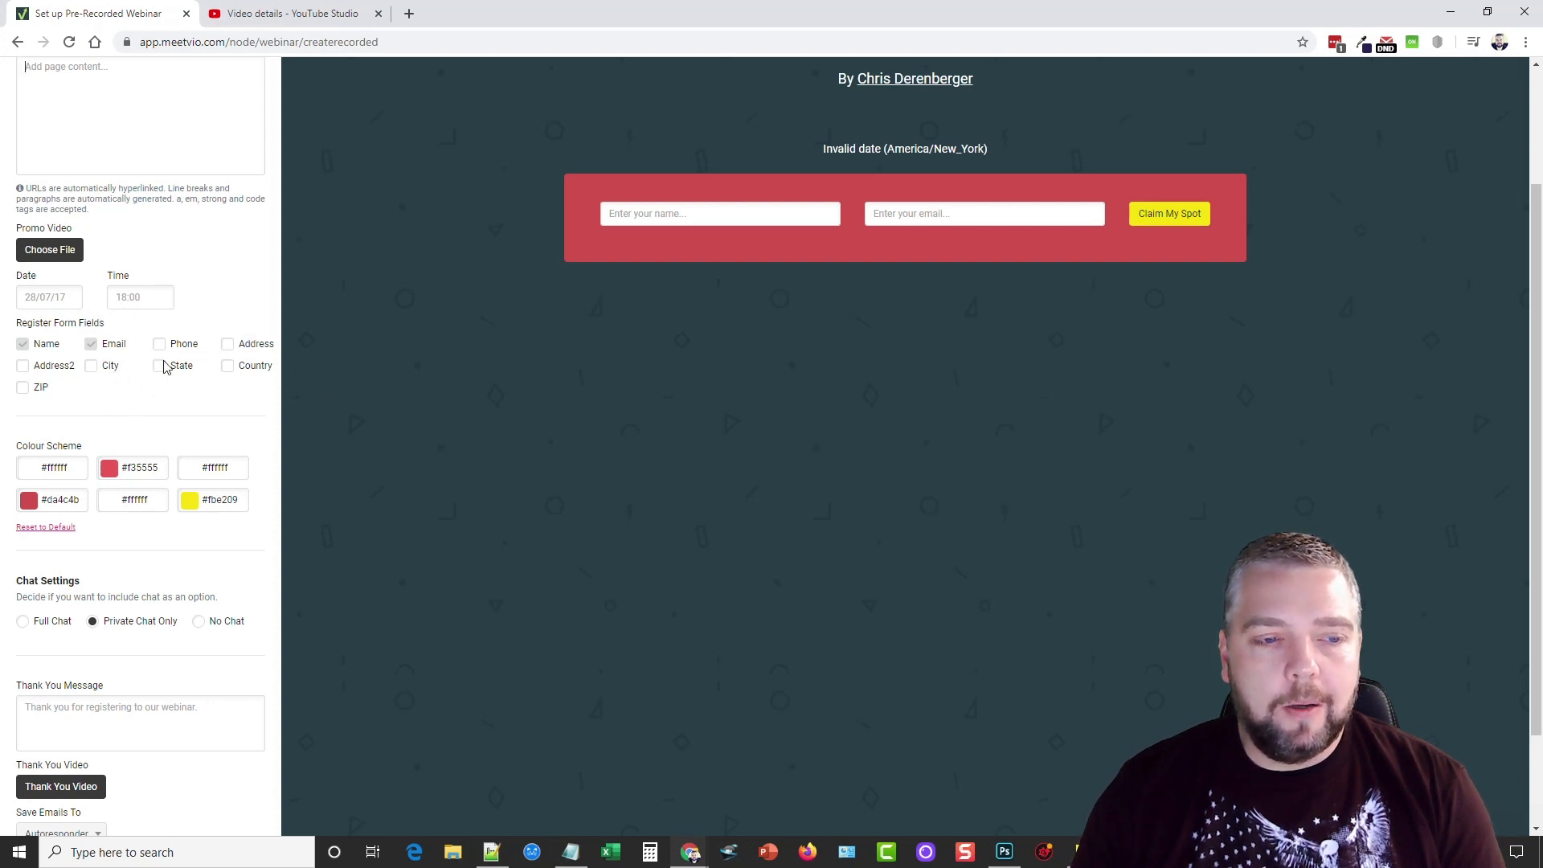
scroll(120, 375, "down", 1)
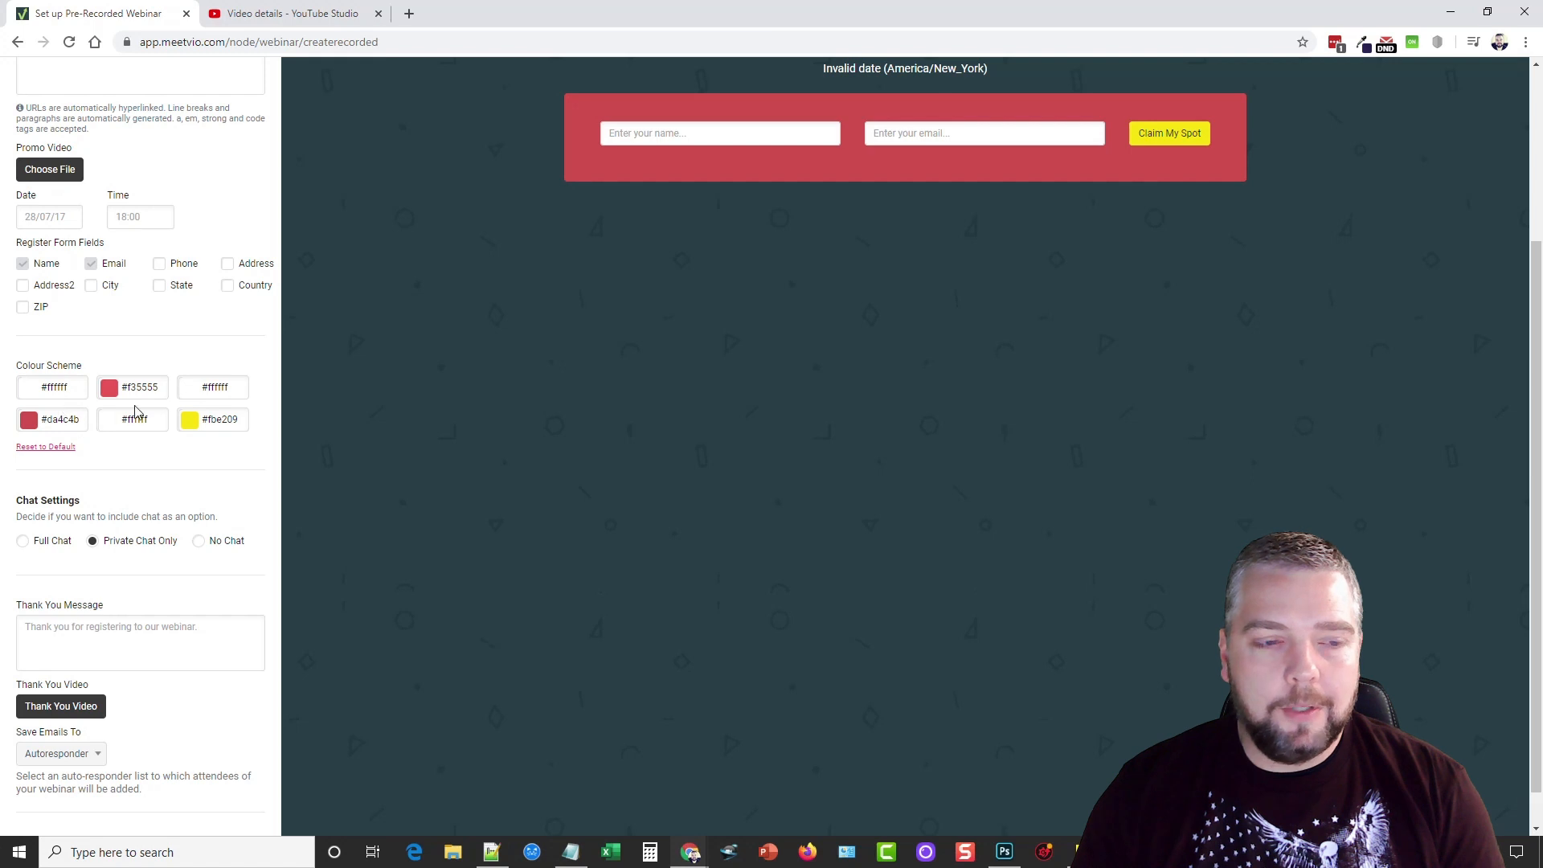
scroll(181, 458, "down", 1)
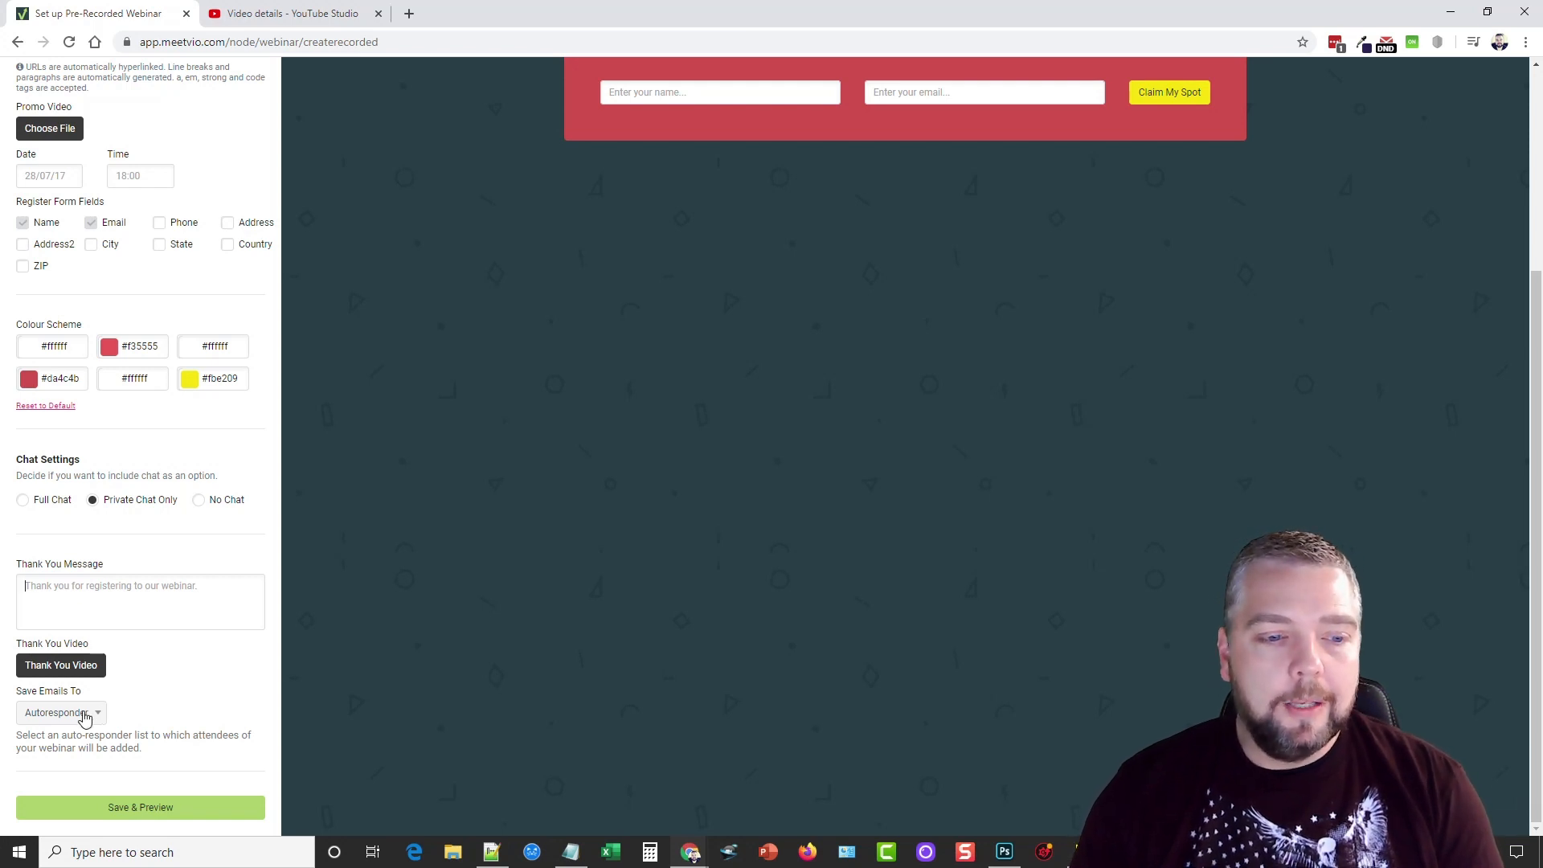
left_click(87, 718)
left_click(36, 739)
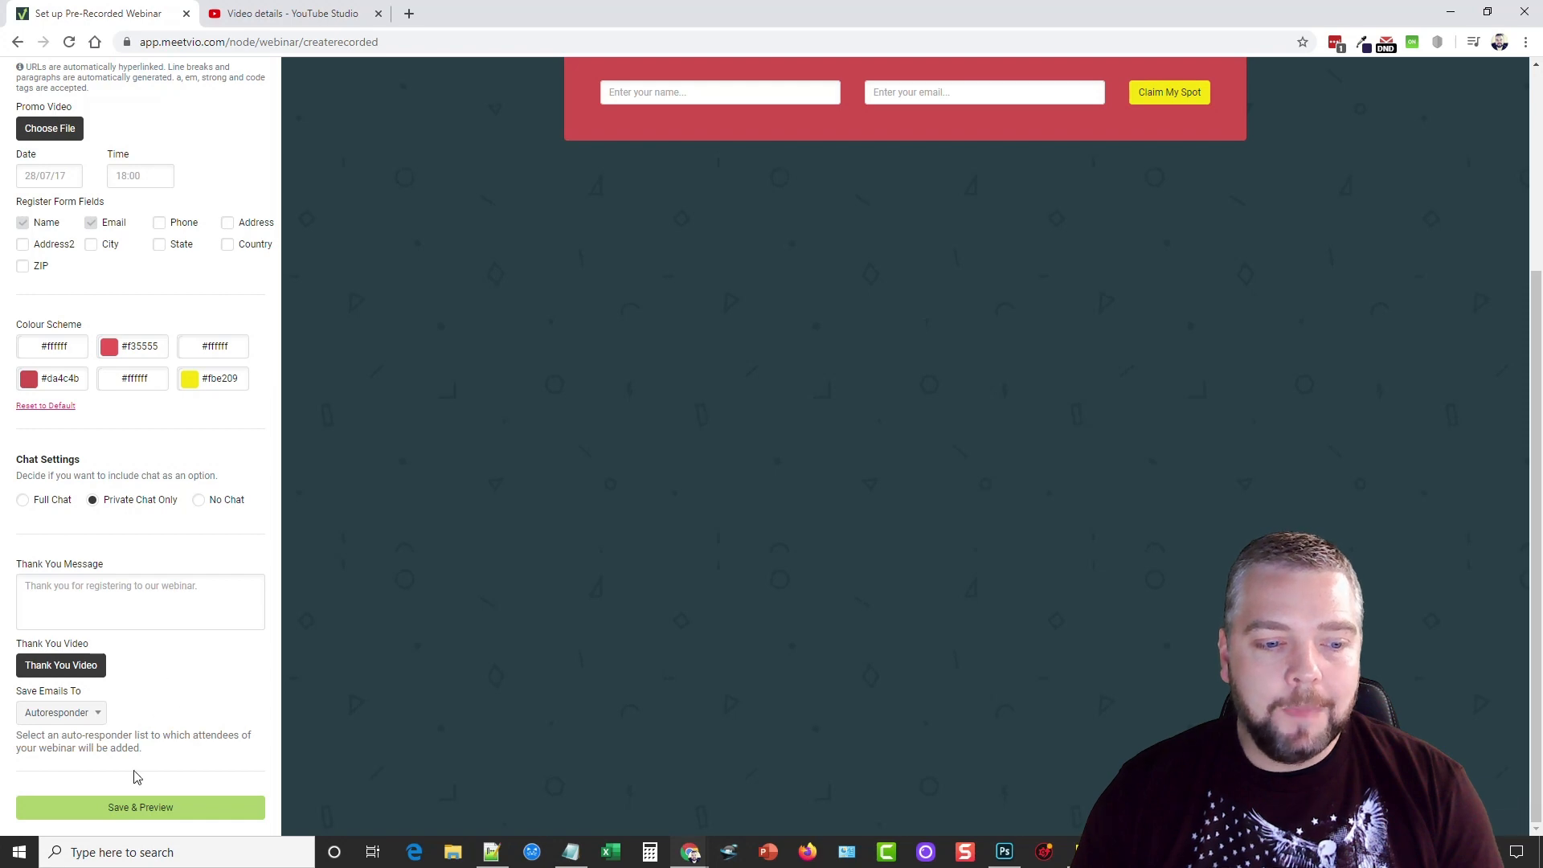
- Save the registration page, copy the WP Affiliate Suite webinar URL from its MORE details, and switch to the incognito window
left_click(135, 807)
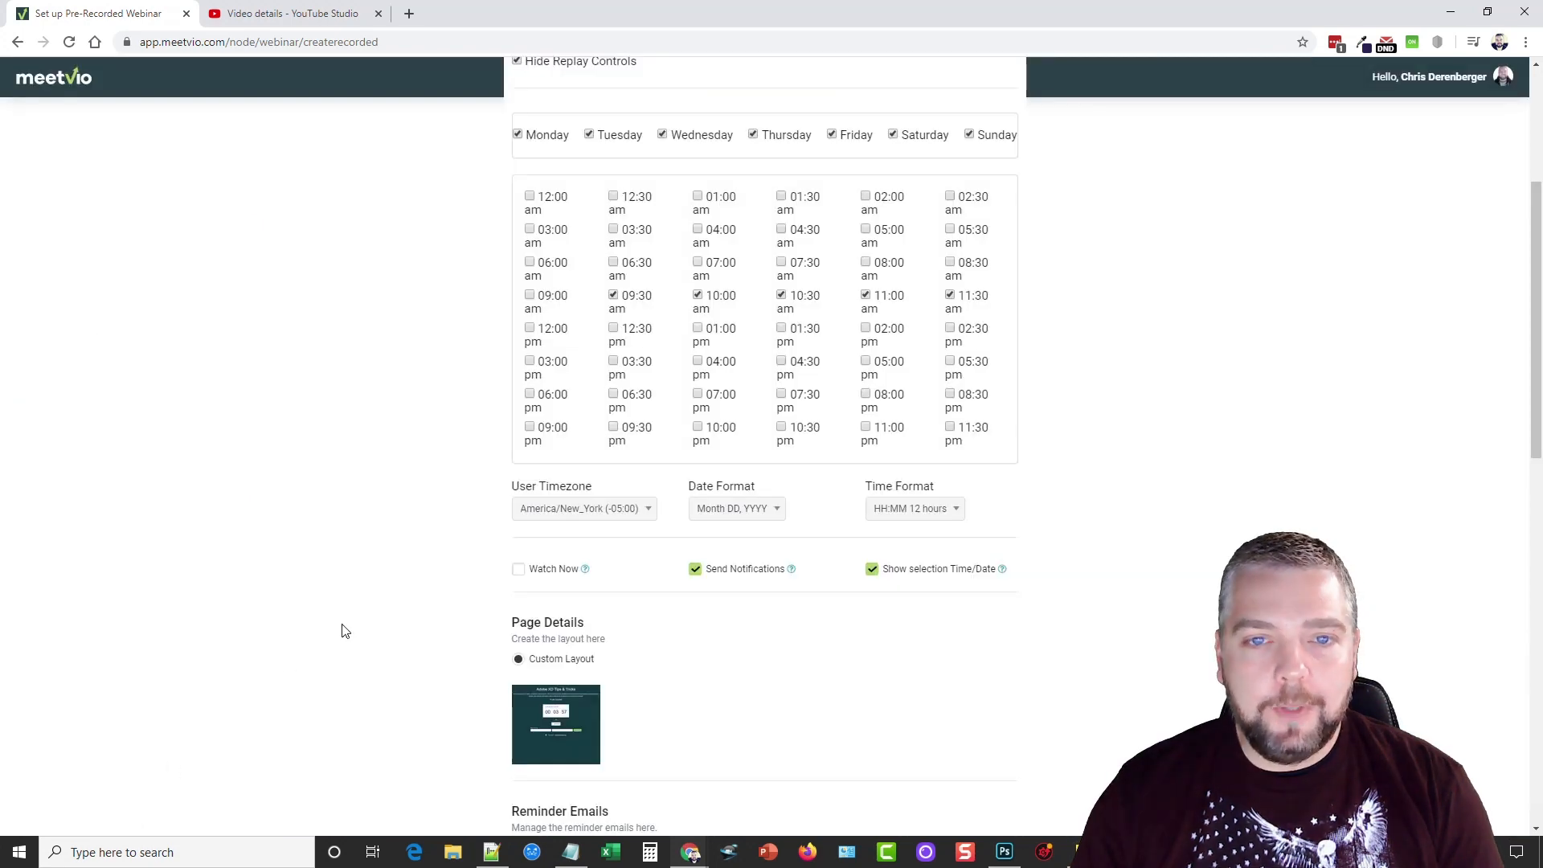
scroll(448, 644, "up", 5)
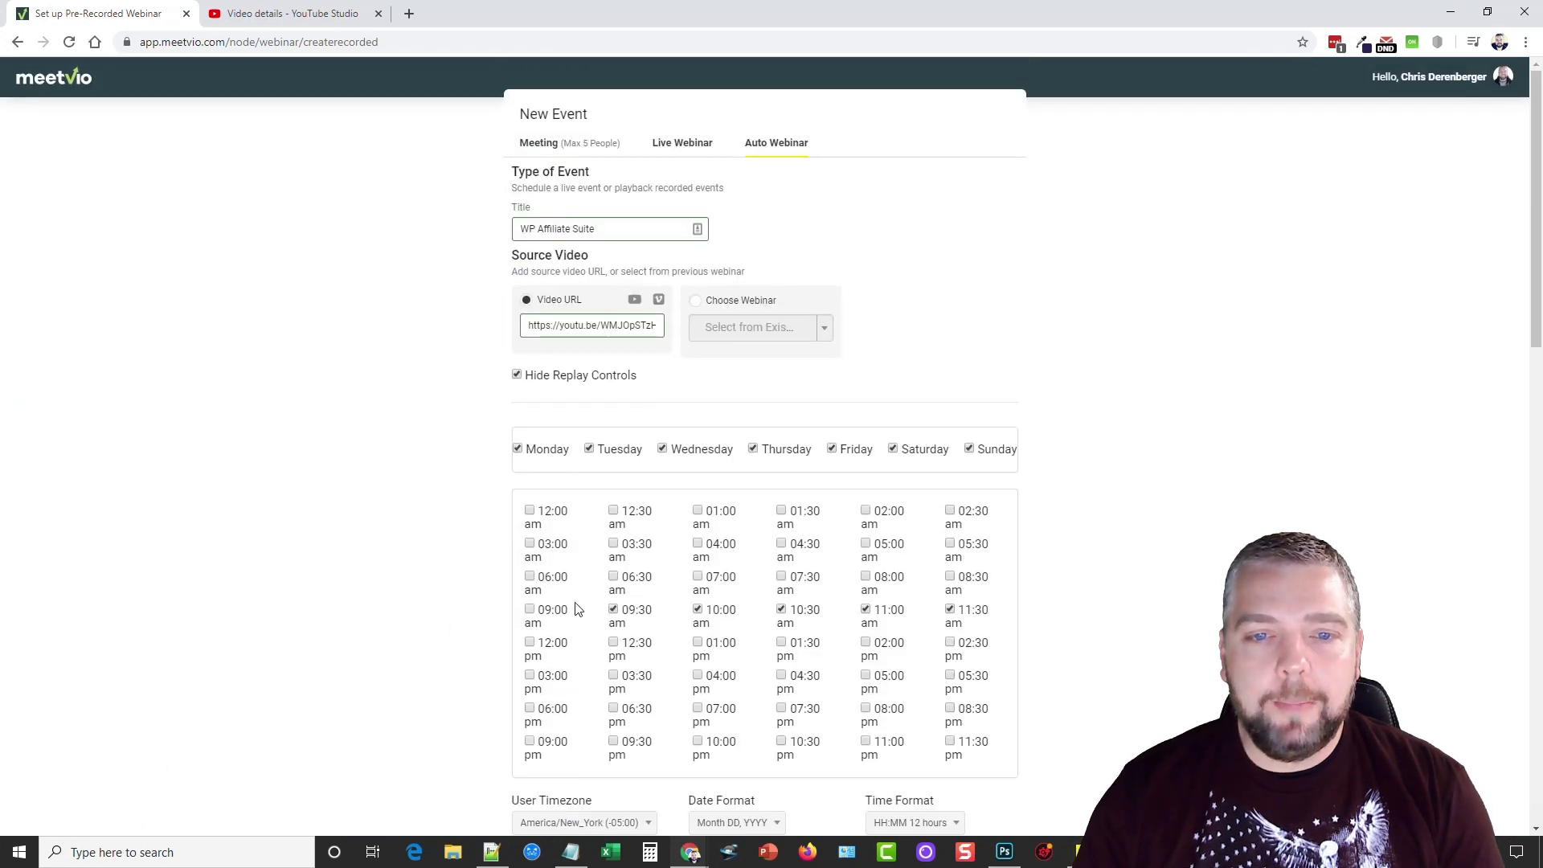
scroll(651, 543, "down", 10)
scroll(730, 347, "down", 5)
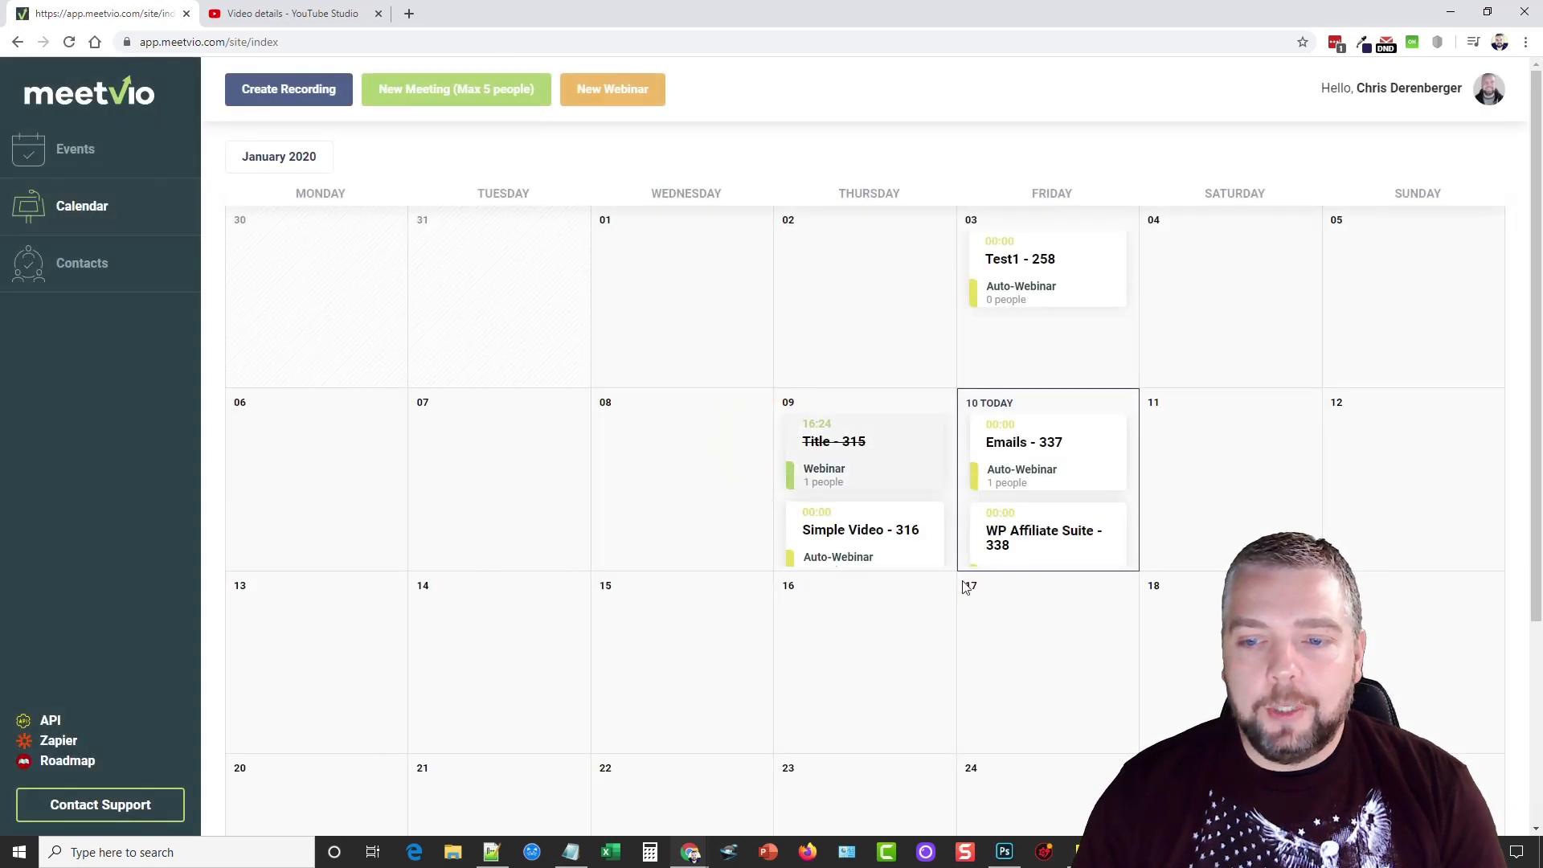
mouse_move(1044, 494)
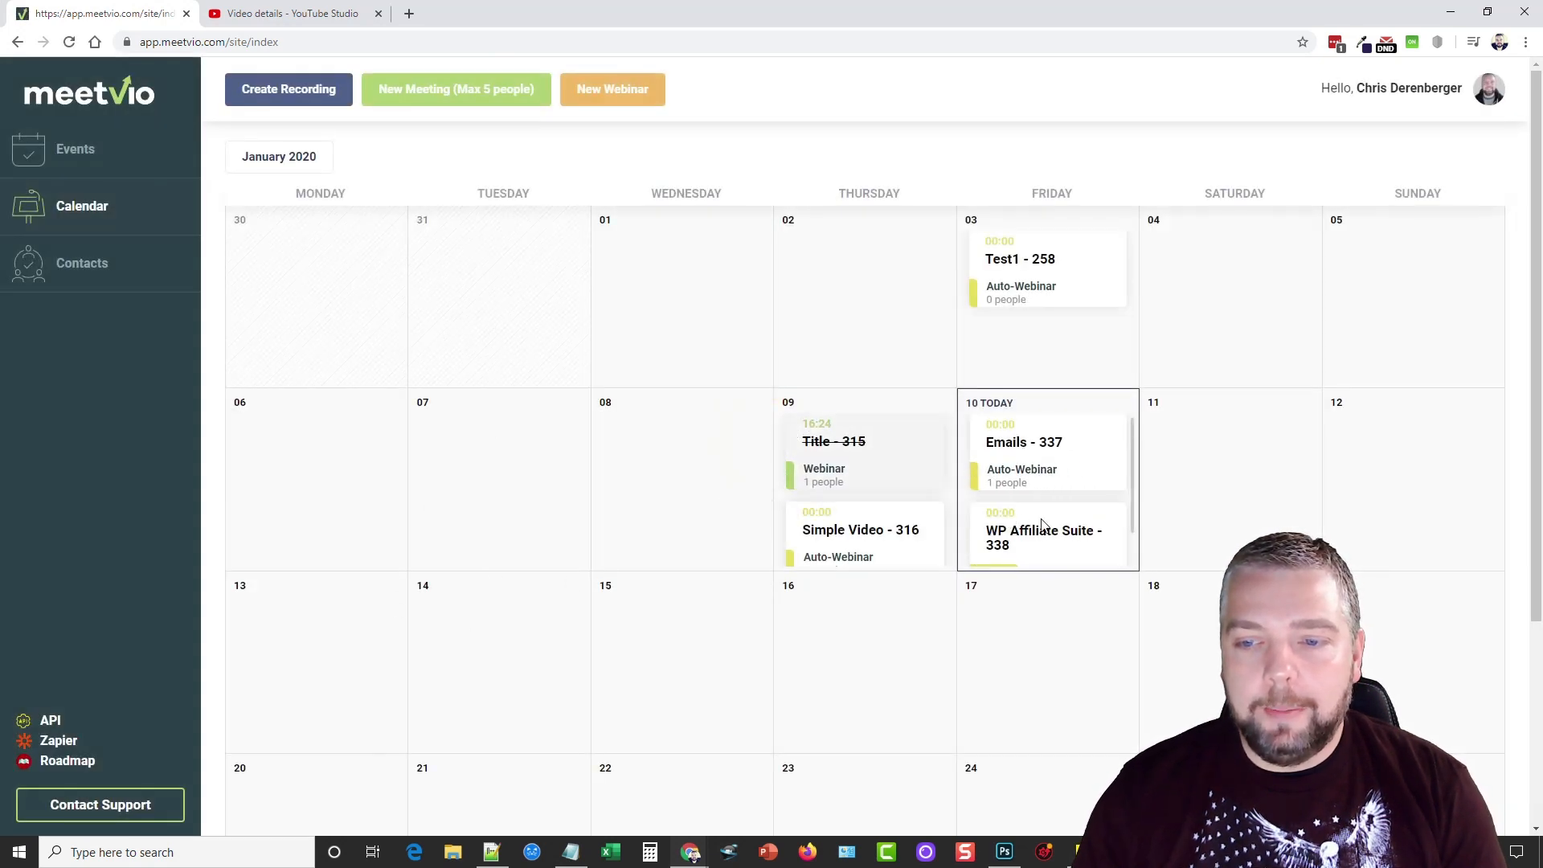
scroll(1043, 525, "down", 2)
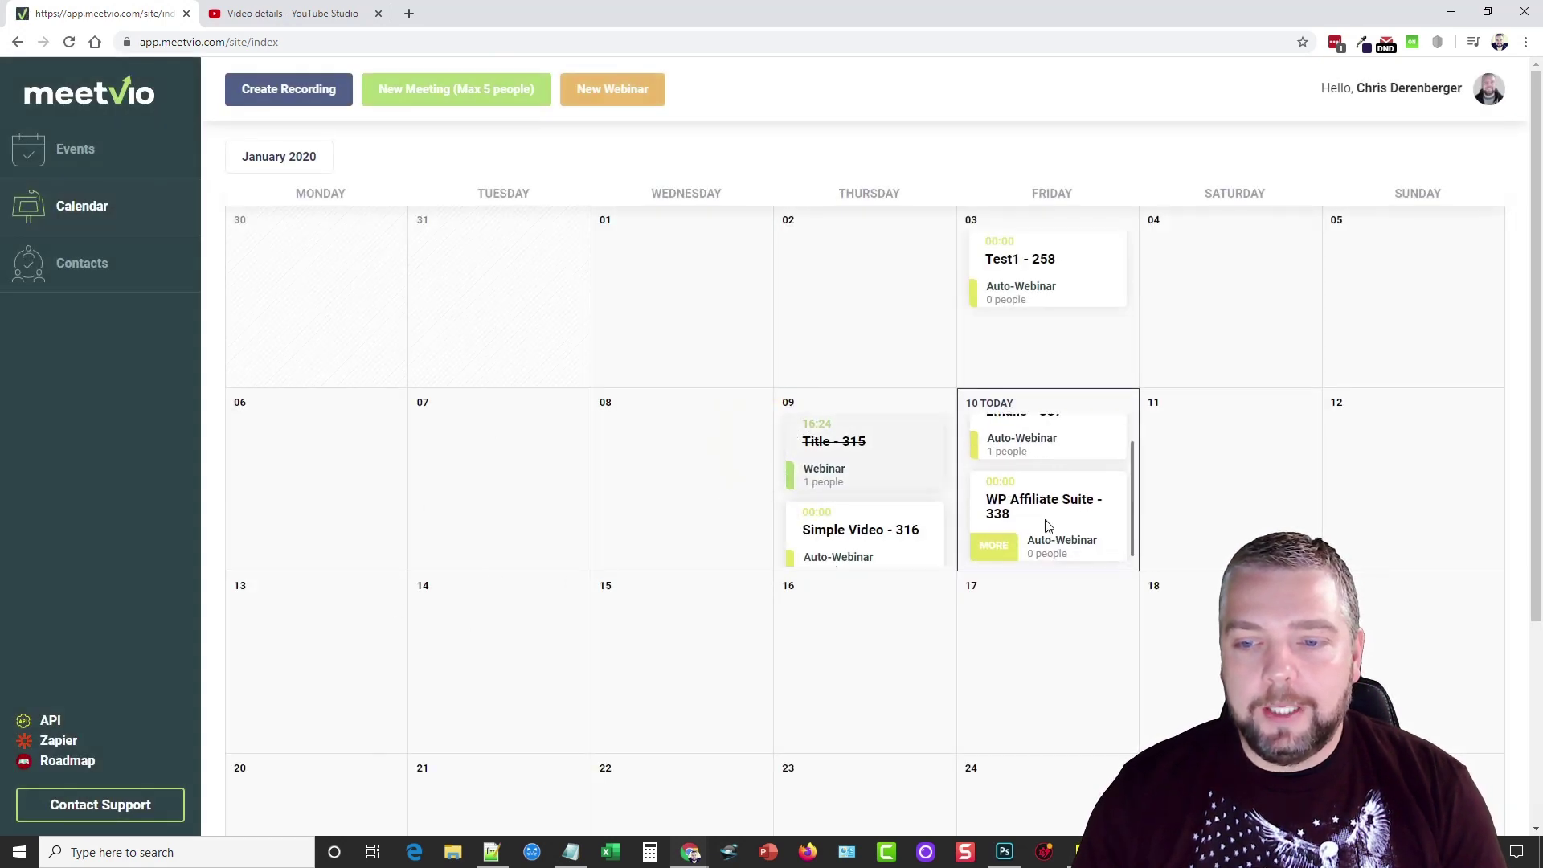
left_click(1001, 545)
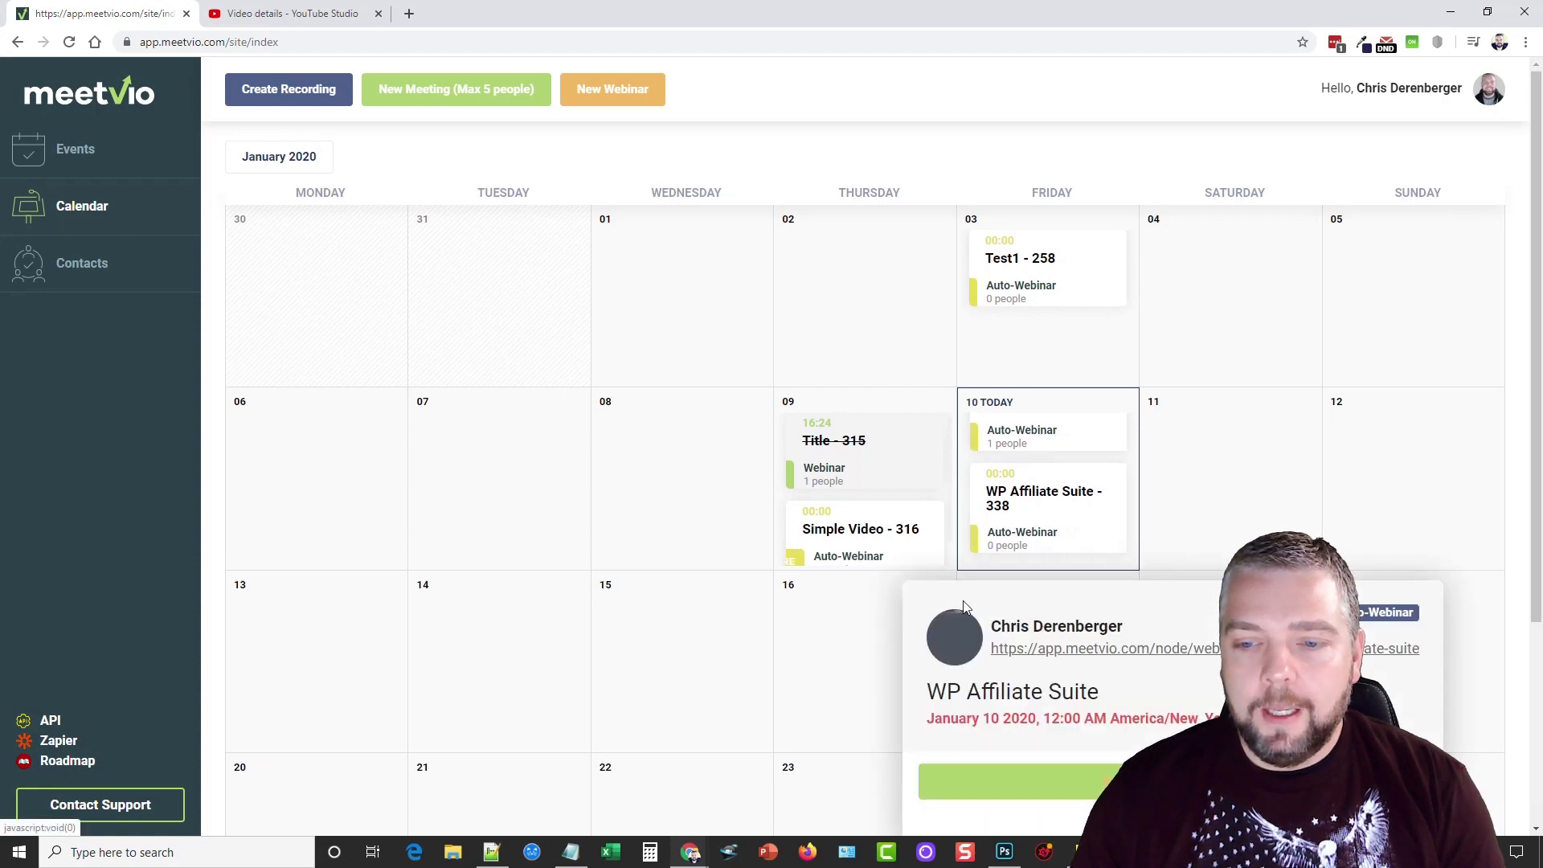
scroll(1002, 545, "down", 3)
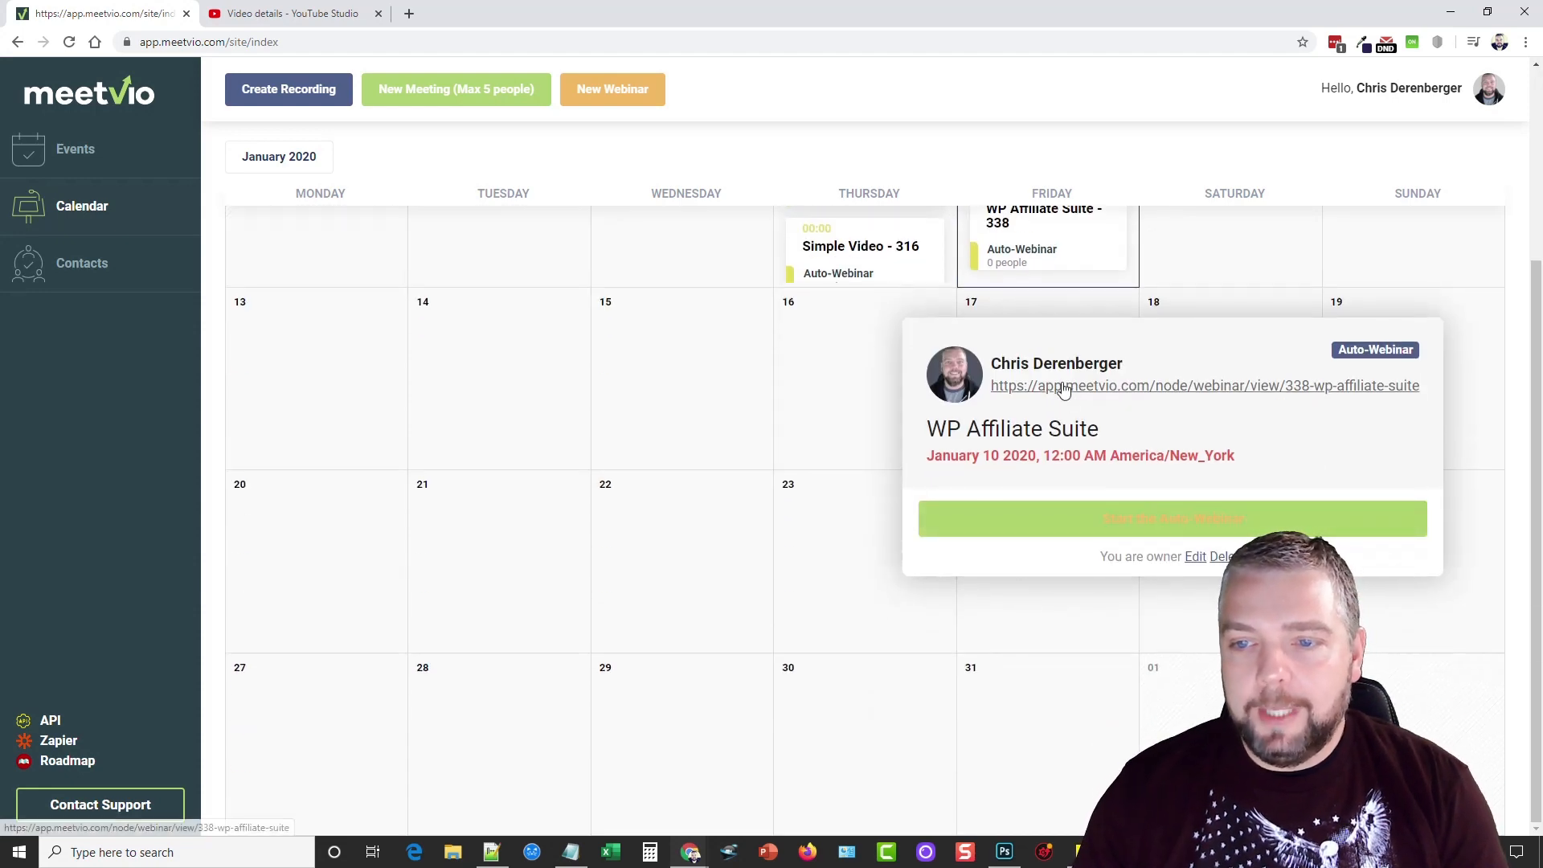
right_click(1181, 391)
left_click(1242, 497)
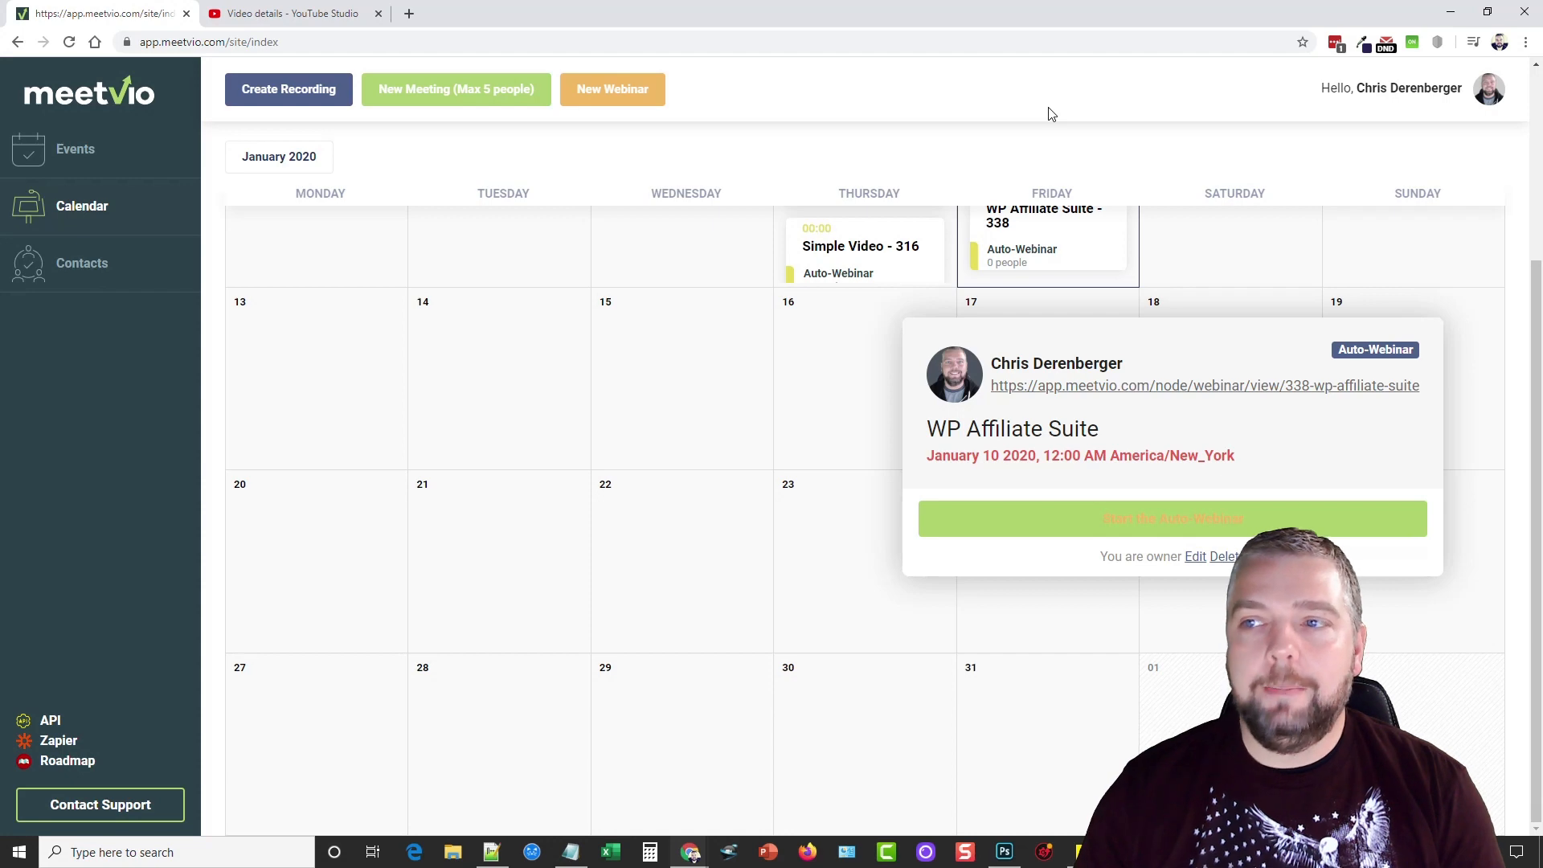
key("alt+Tab")
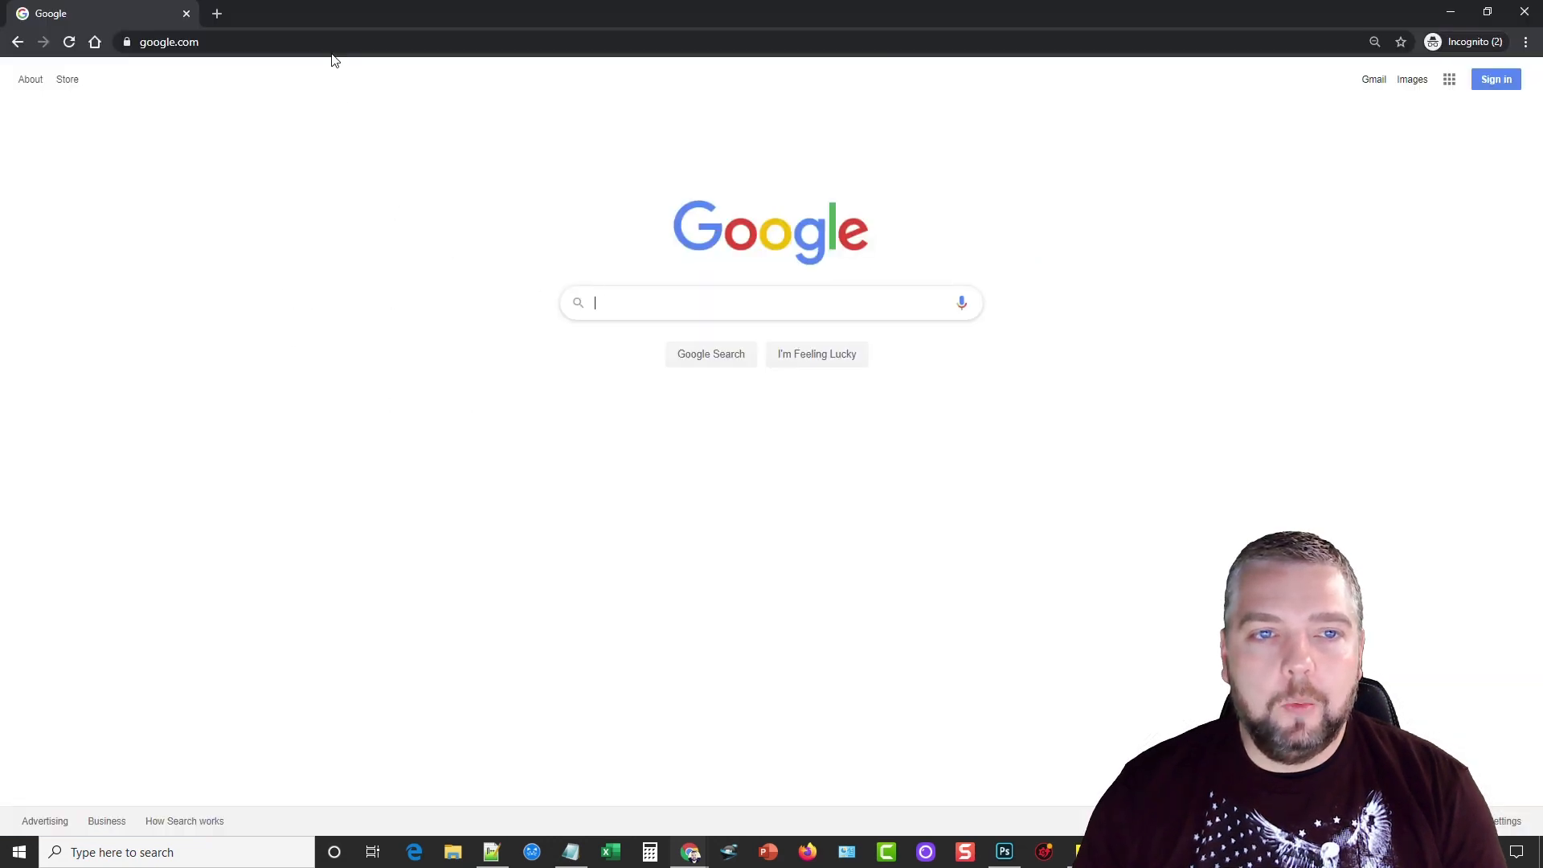
- Paste-and-go the webinar link, check the Select date dropdown, and try Claim My Spot with empty details
right_click(338, 41)
left_click(422, 181)
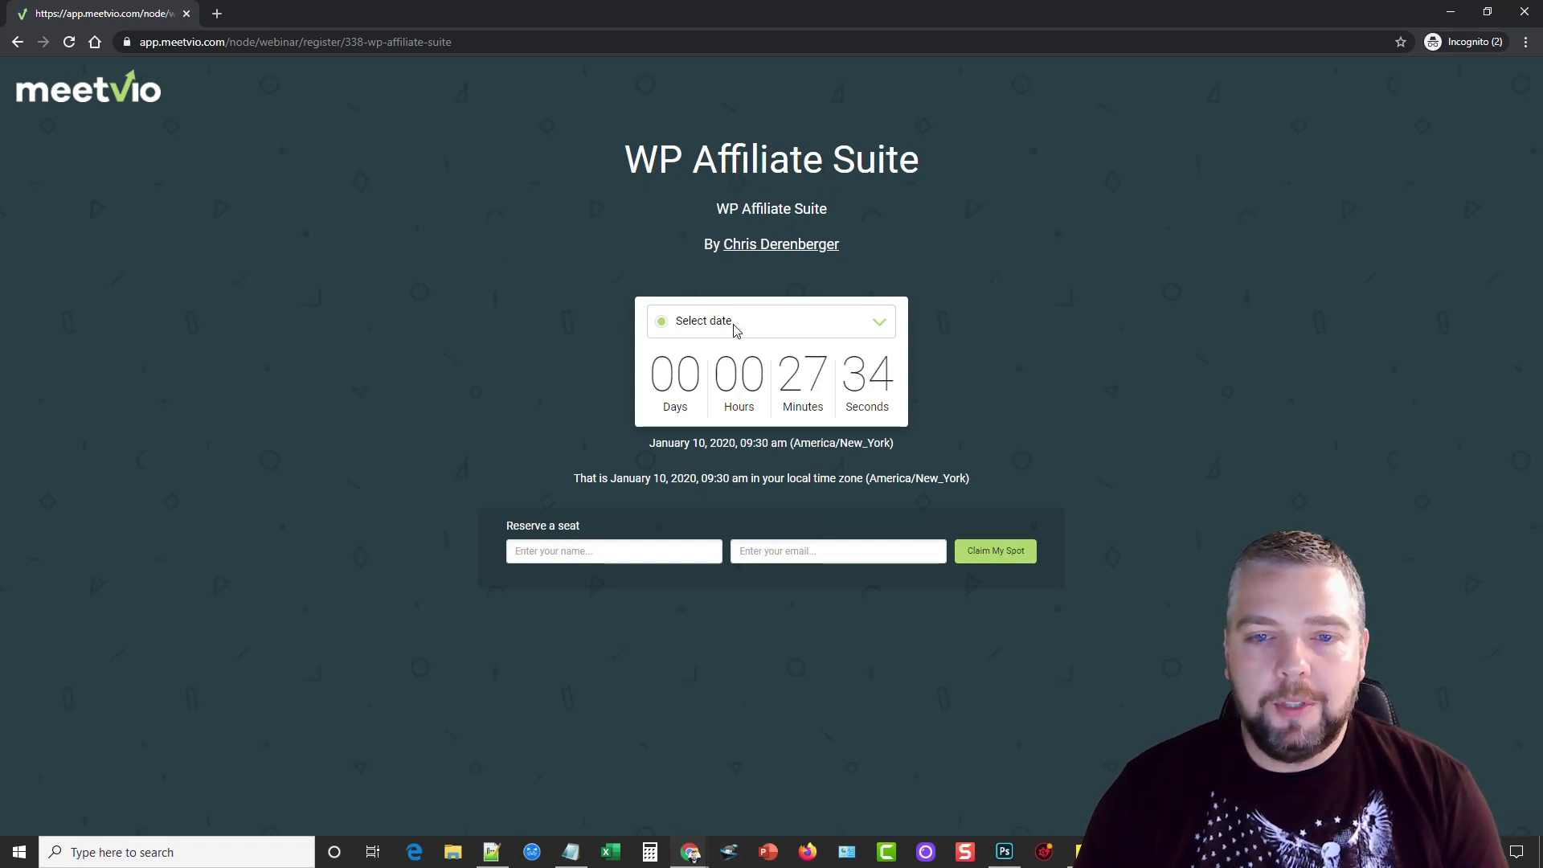
left_click(881, 324)
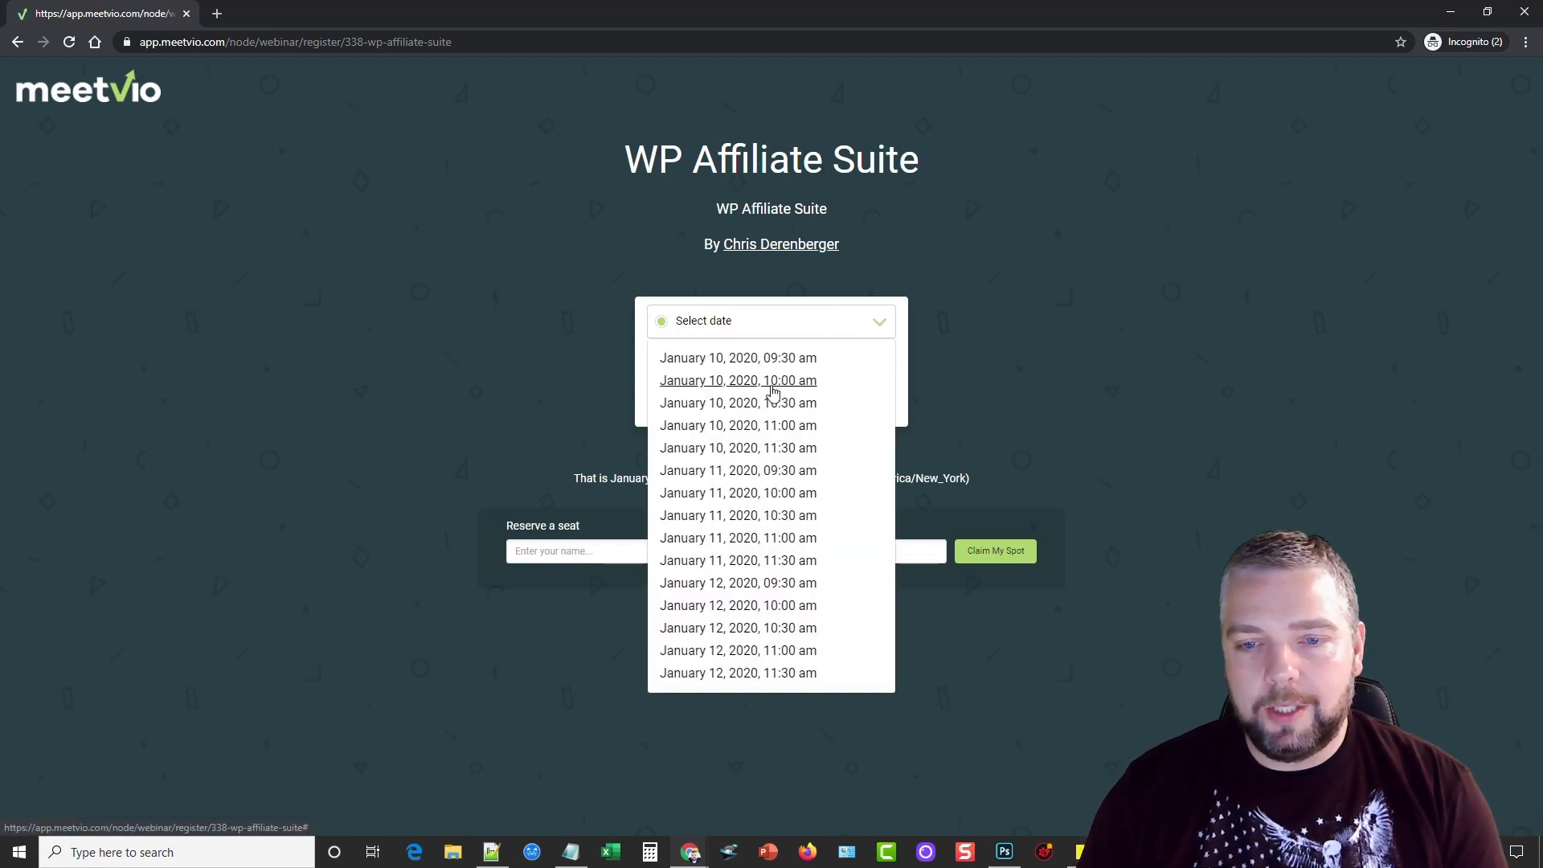
left_click(530, 302)
left_click(558, 552)
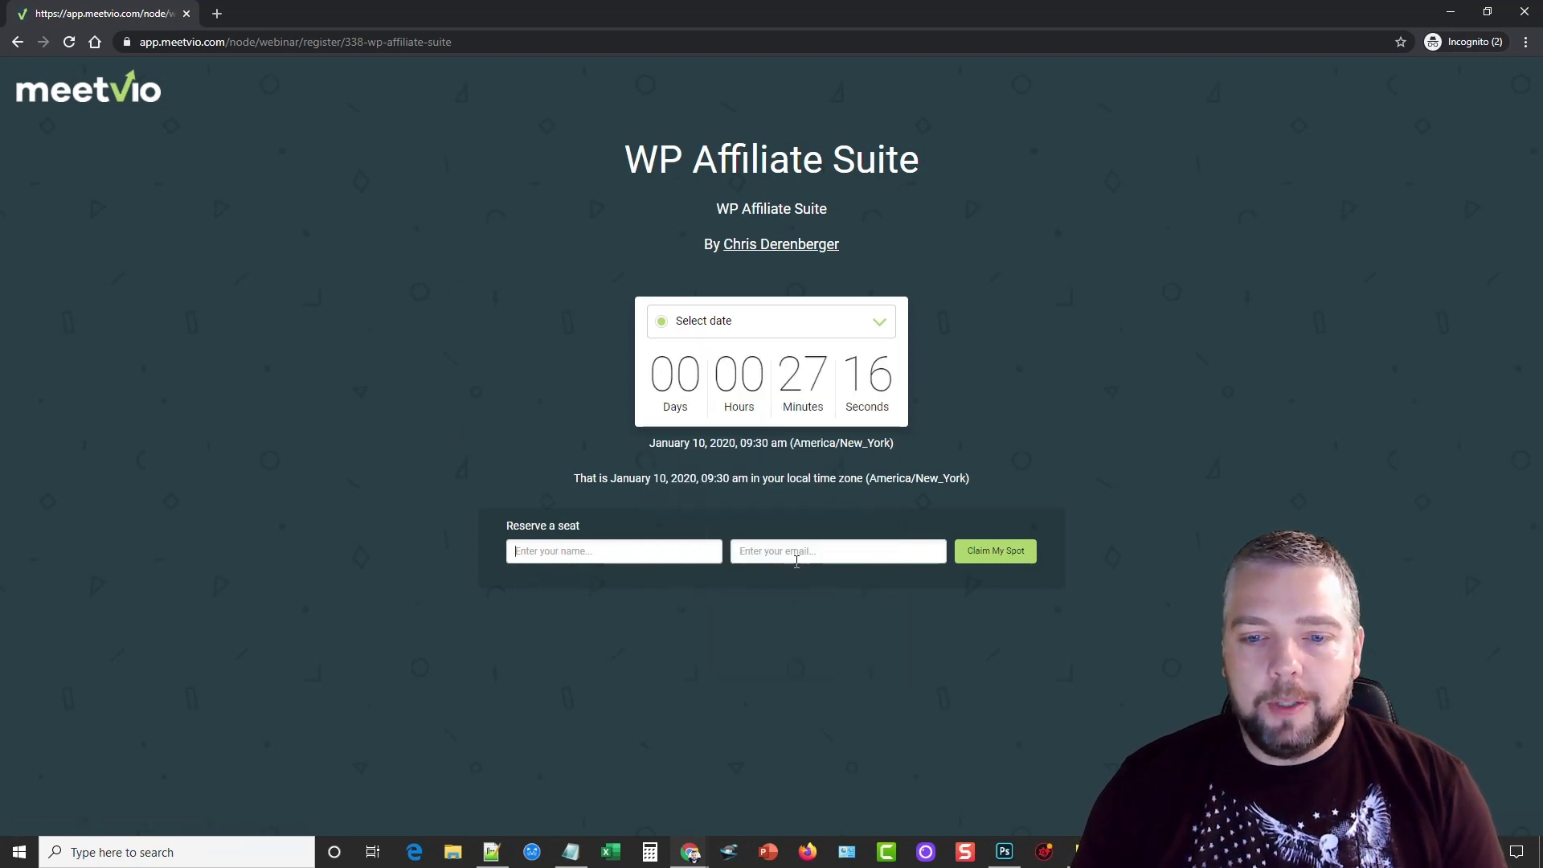
left_click(995, 550)
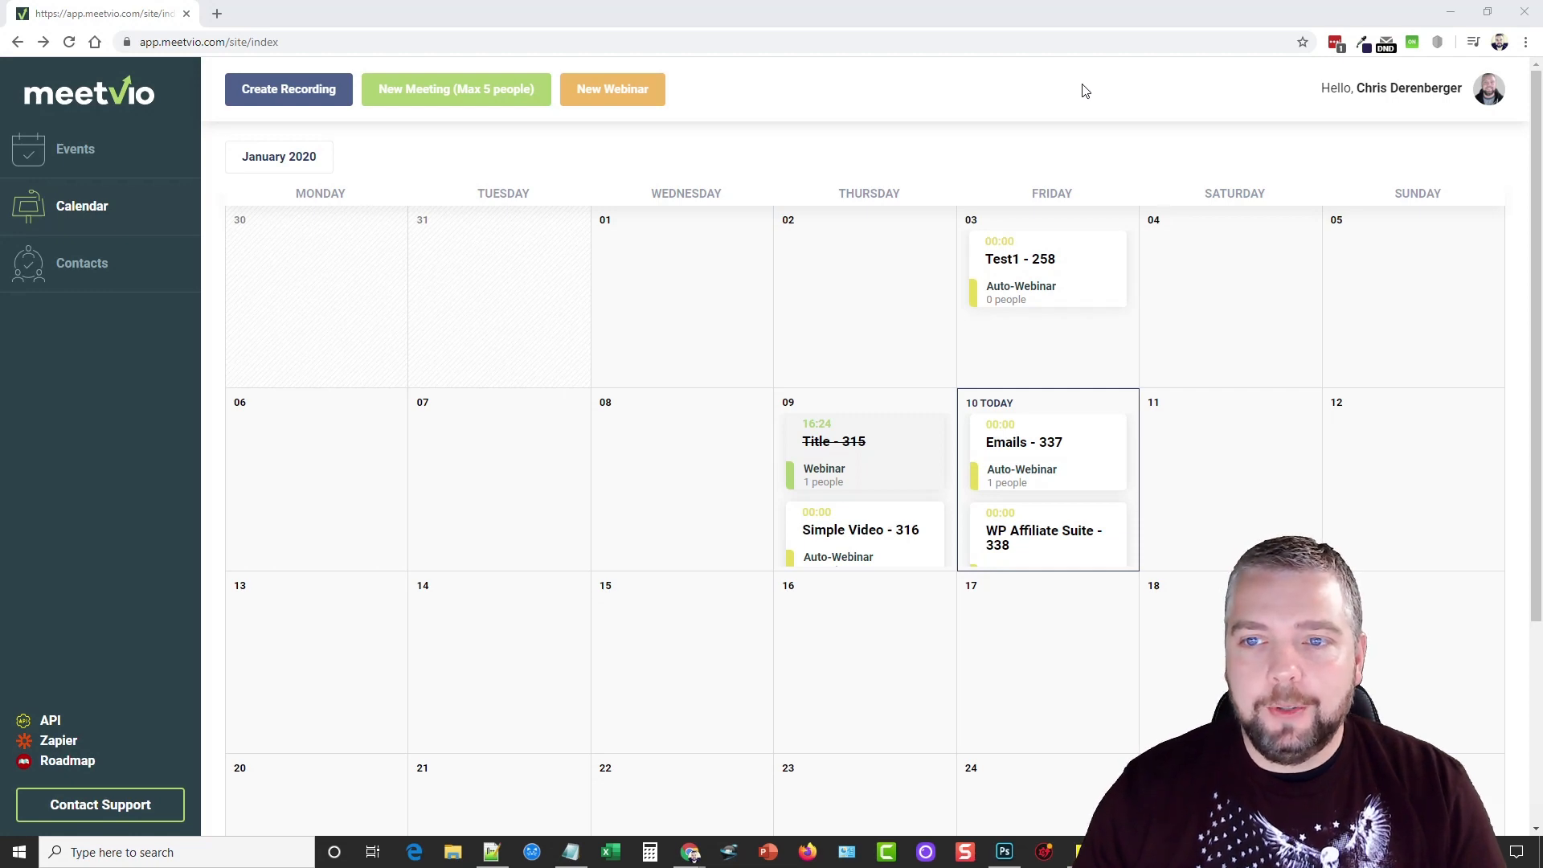
scroll(1092, 314, "down", 3)
scroll(1085, 374, "up", 3)
scroll(1062, 458, "down", 1)
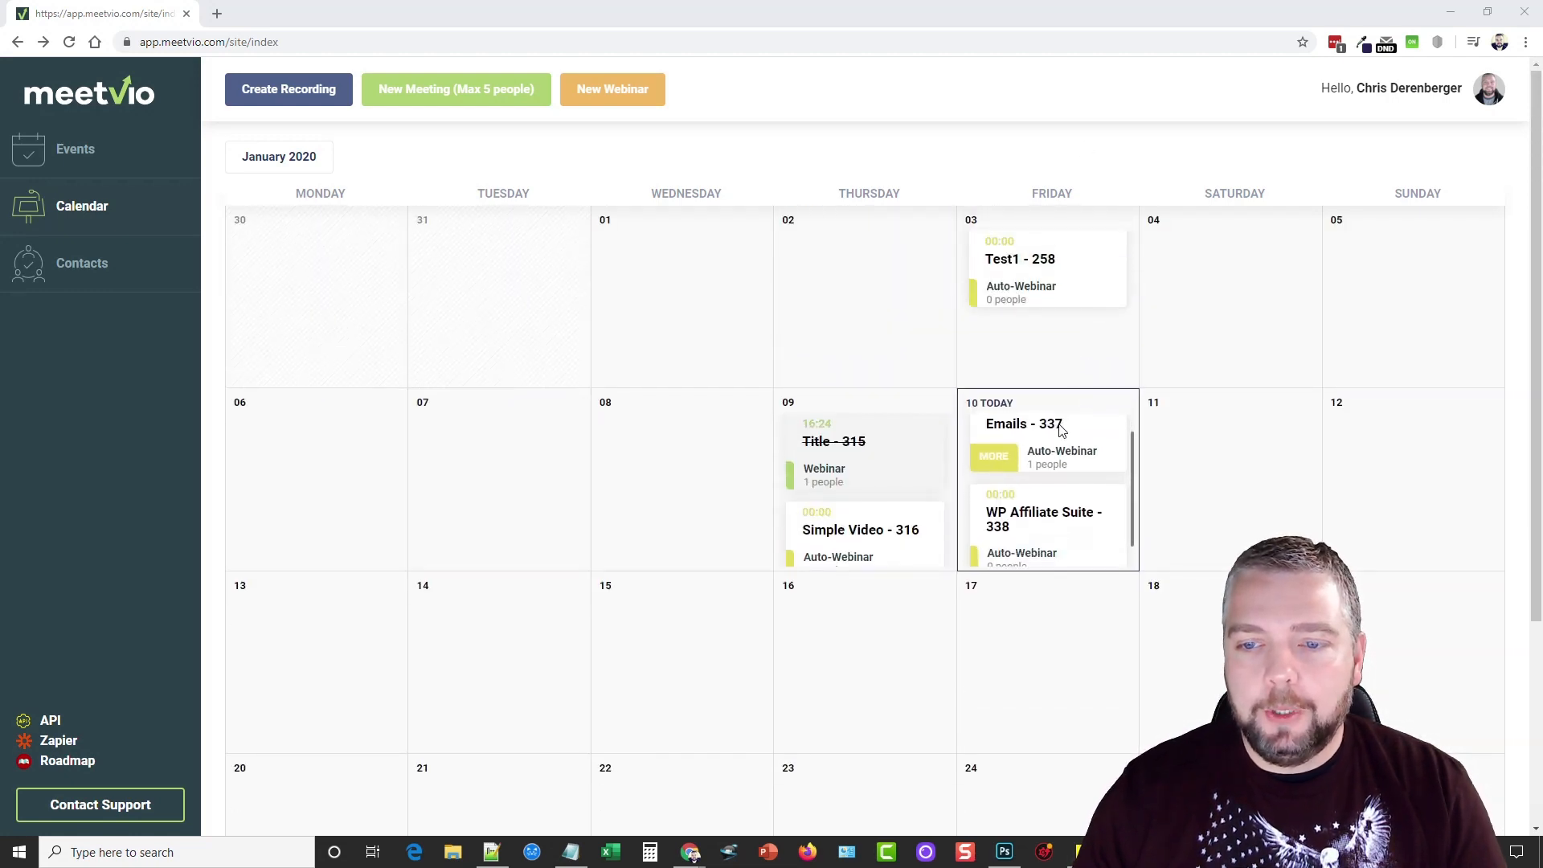
scroll(1061, 458, "down", 1)
- Open the WP Affiliate Suite event details and follow the webinar room URL into its new tab
left_click(991, 542)
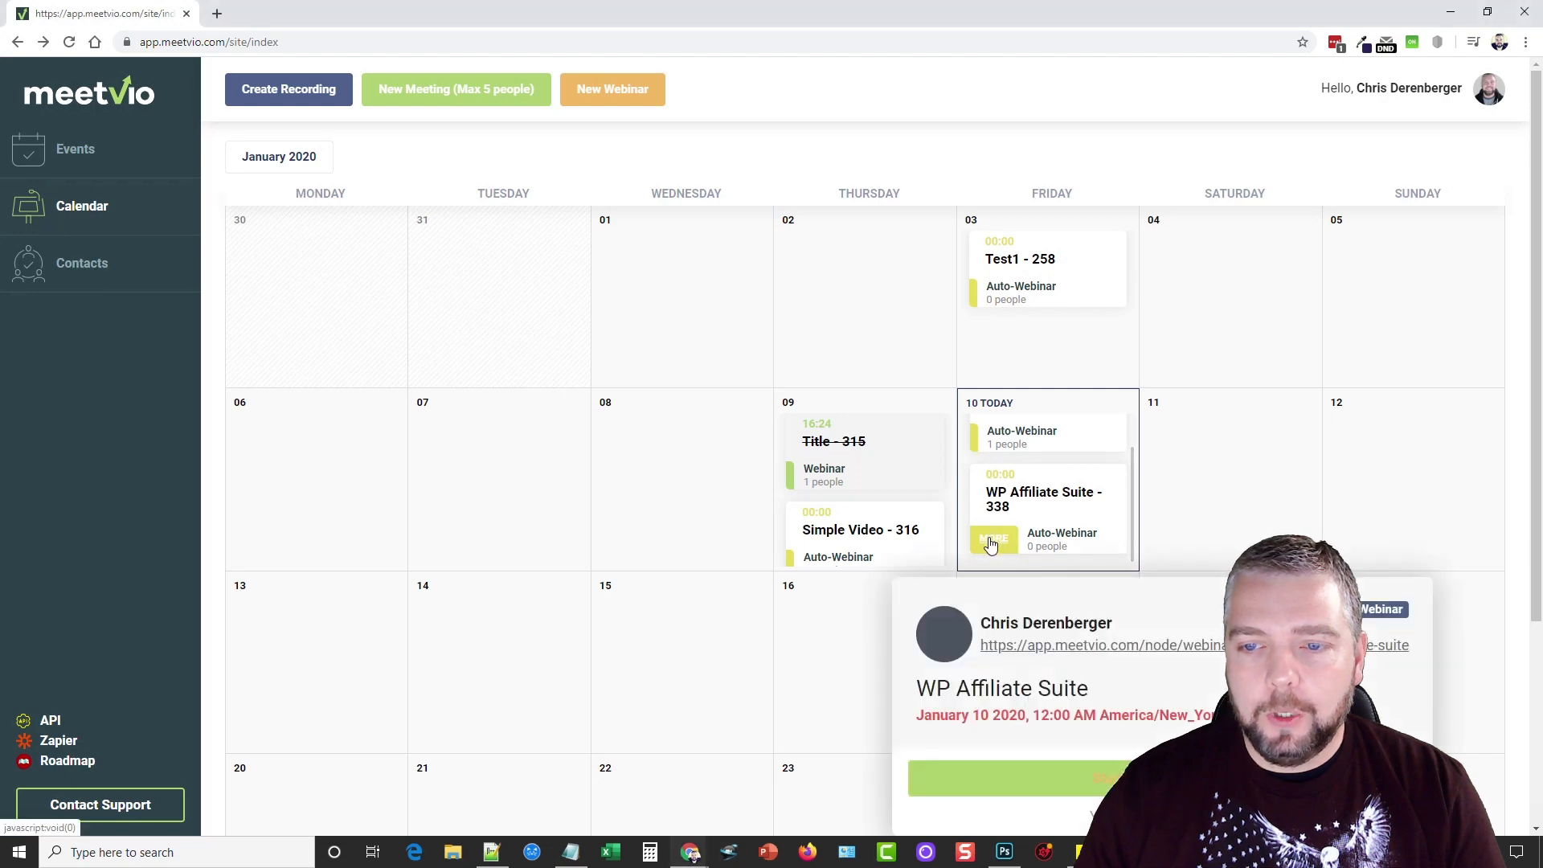
left_click(1131, 648)
left_click(295, 14)
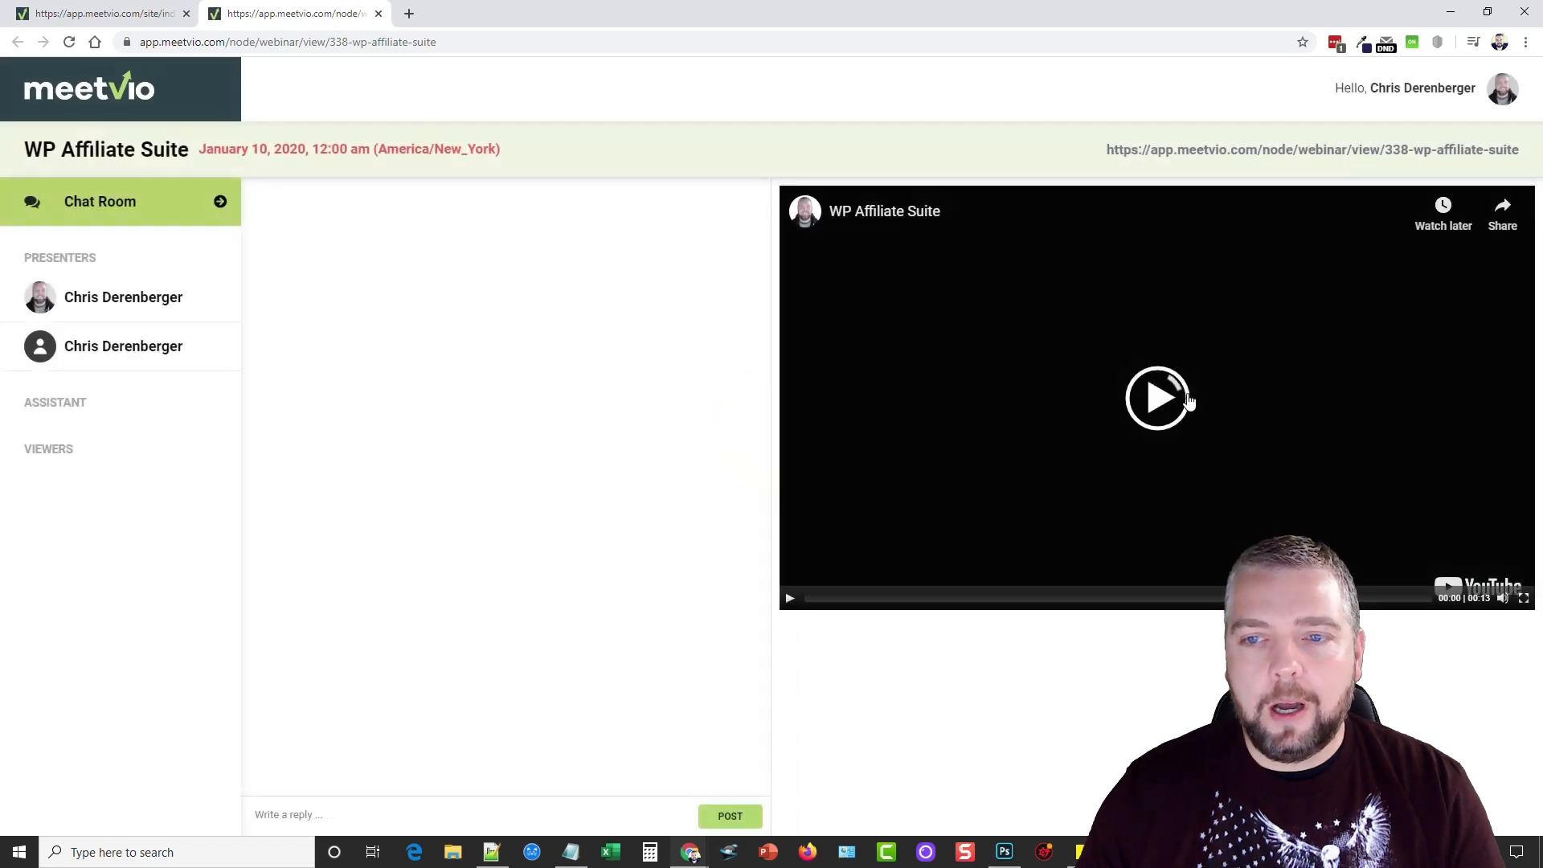
- Play and pause the webinar room video, briefly checking the source on YouTube, then return to the calendar tab
left_click(1158, 399)
left_click(350, 94)
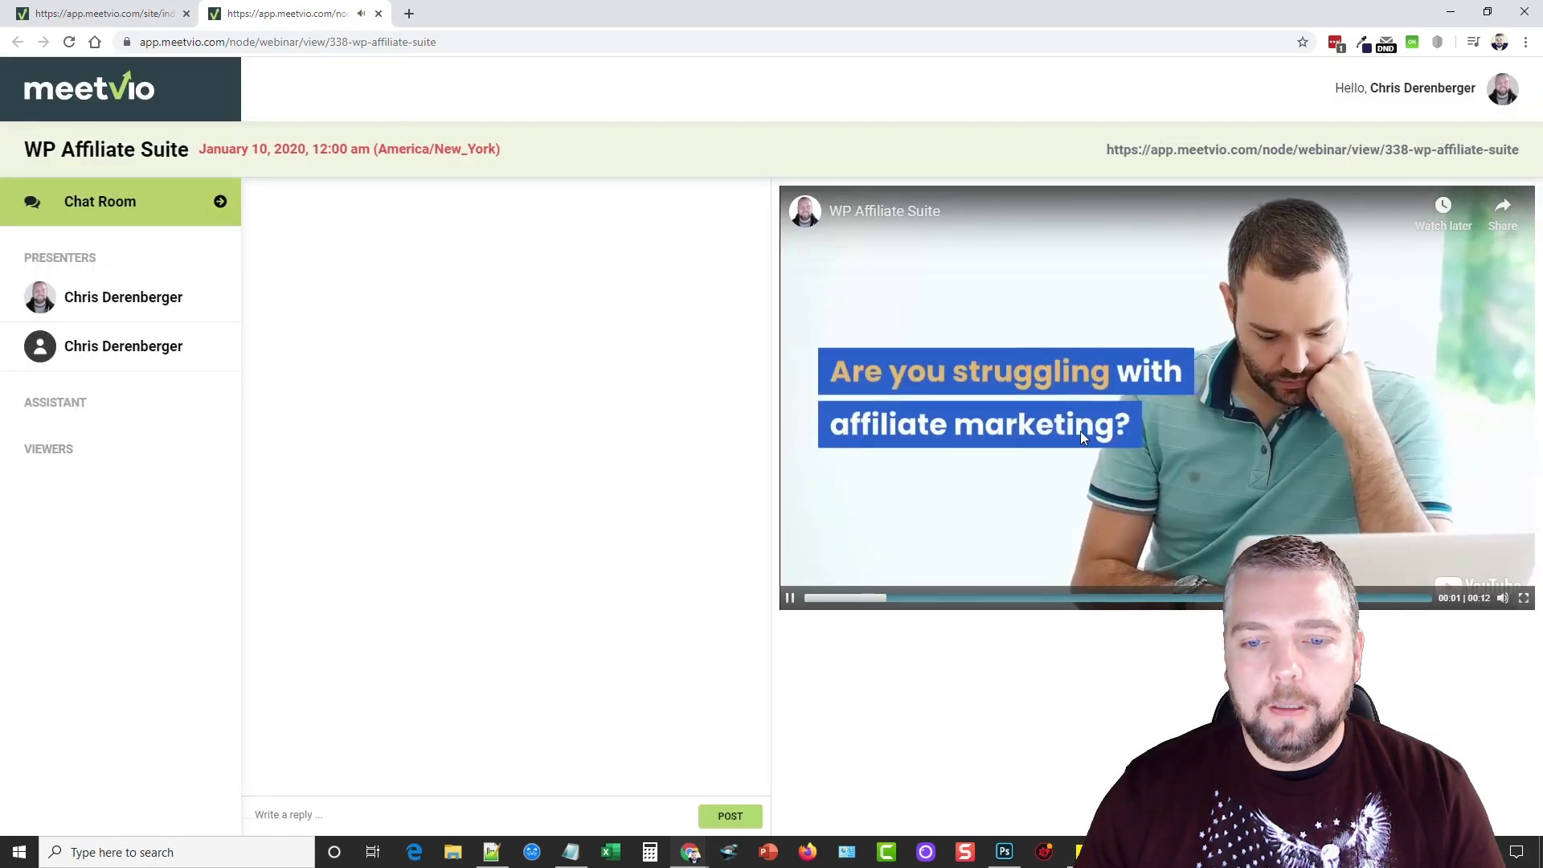
left_click(1080, 431)
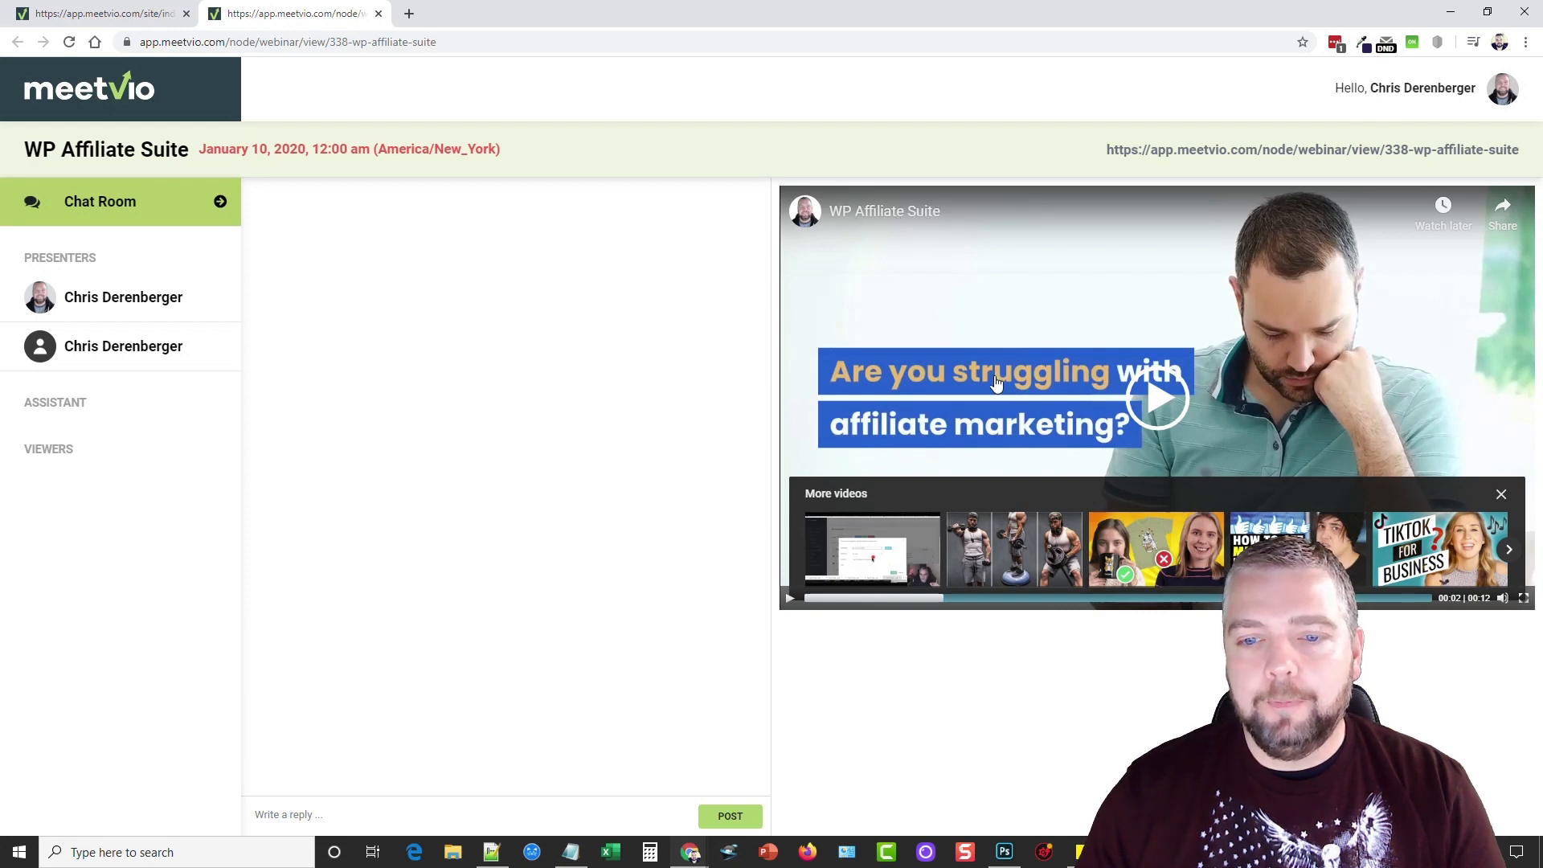
left_click(894, 221)
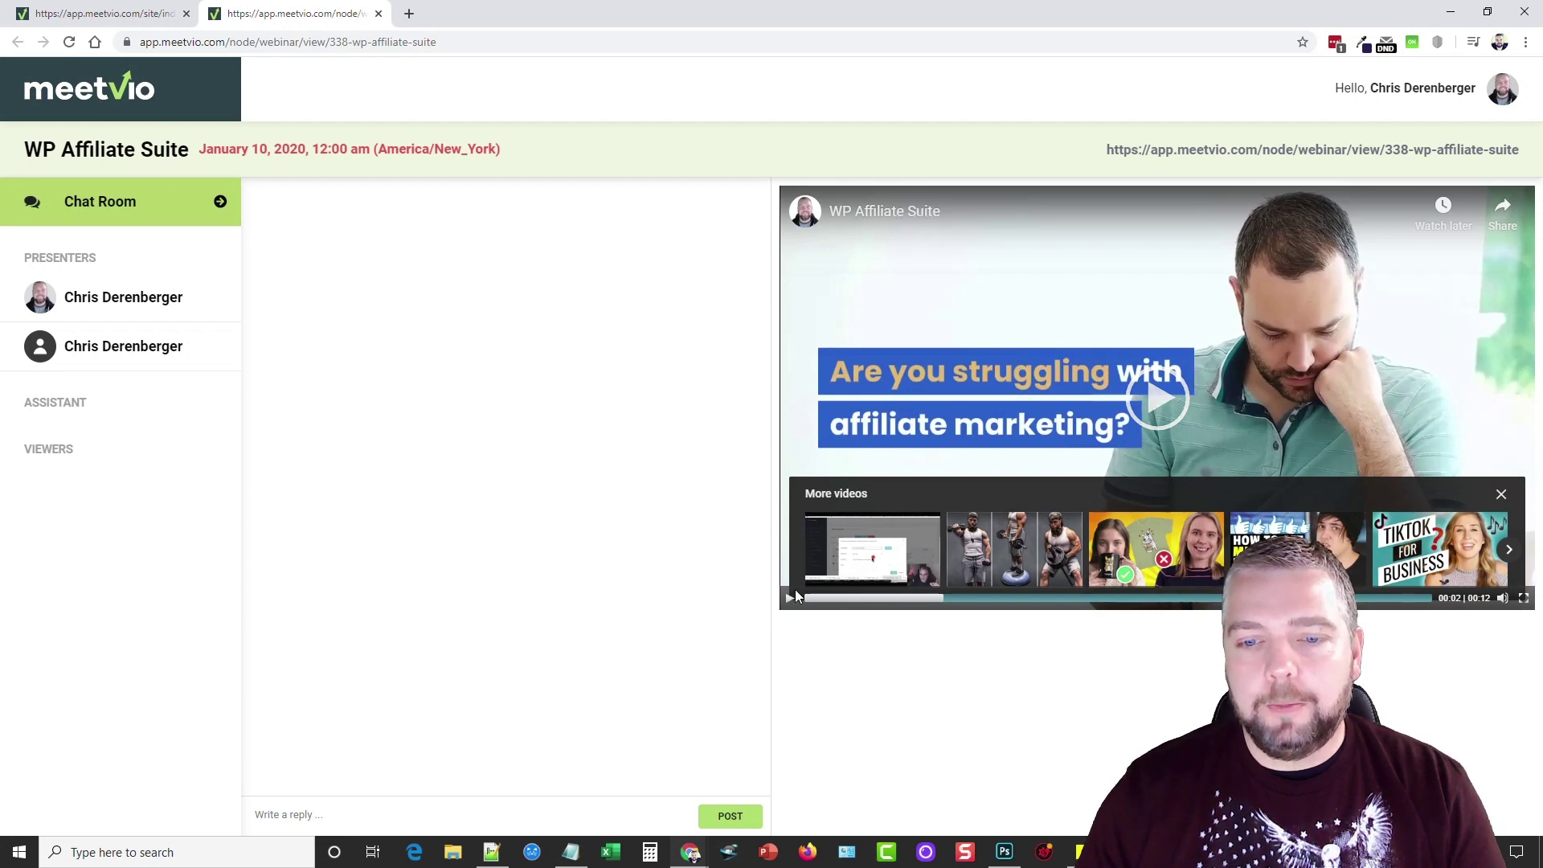
left_click(897, 214)
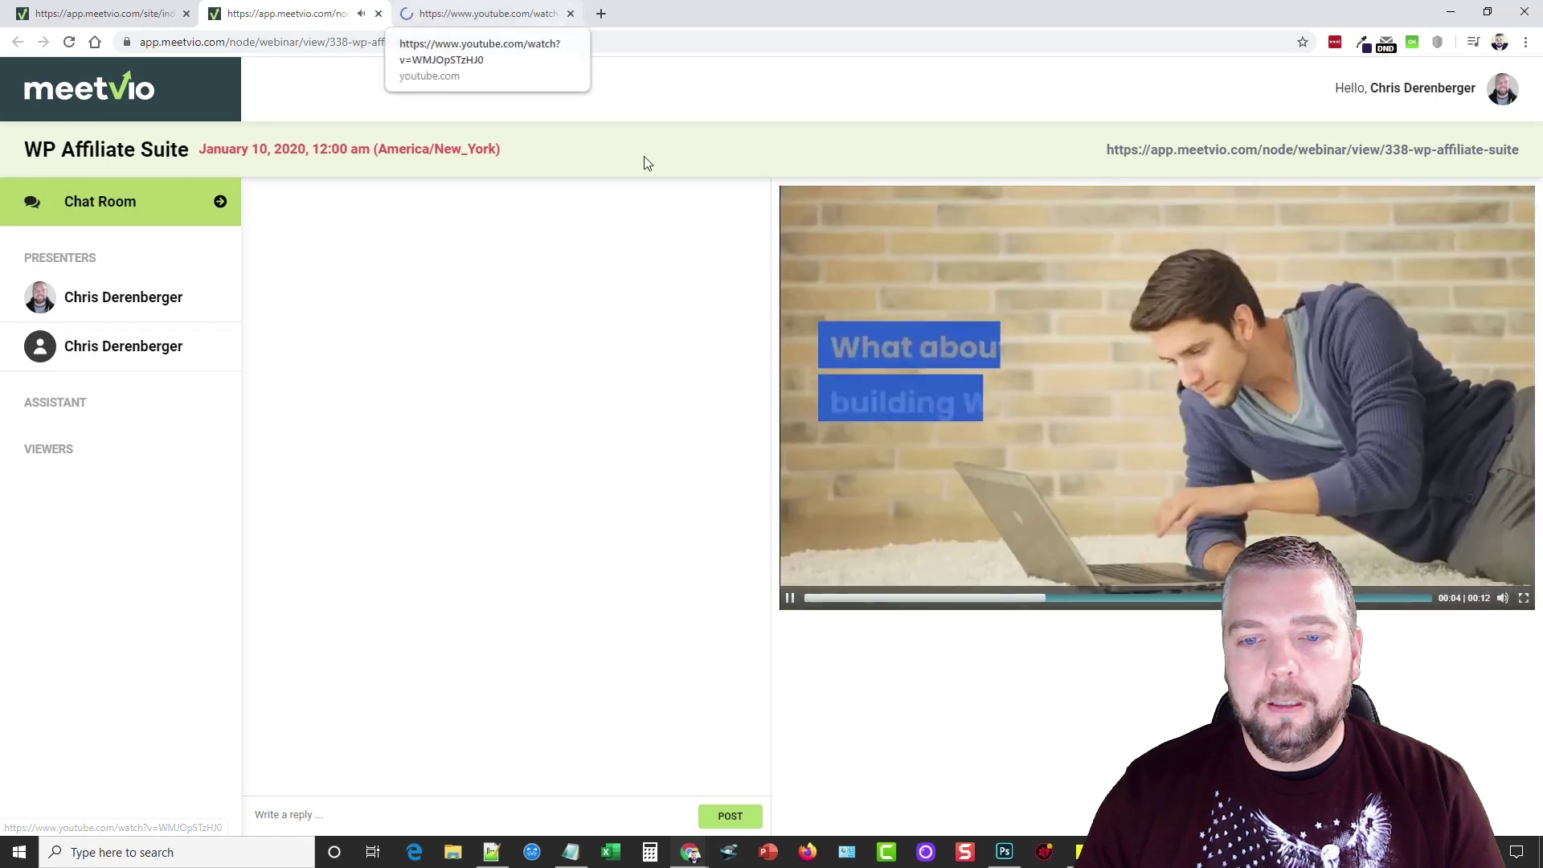
left_click(790, 597)
left_click(483, 13)
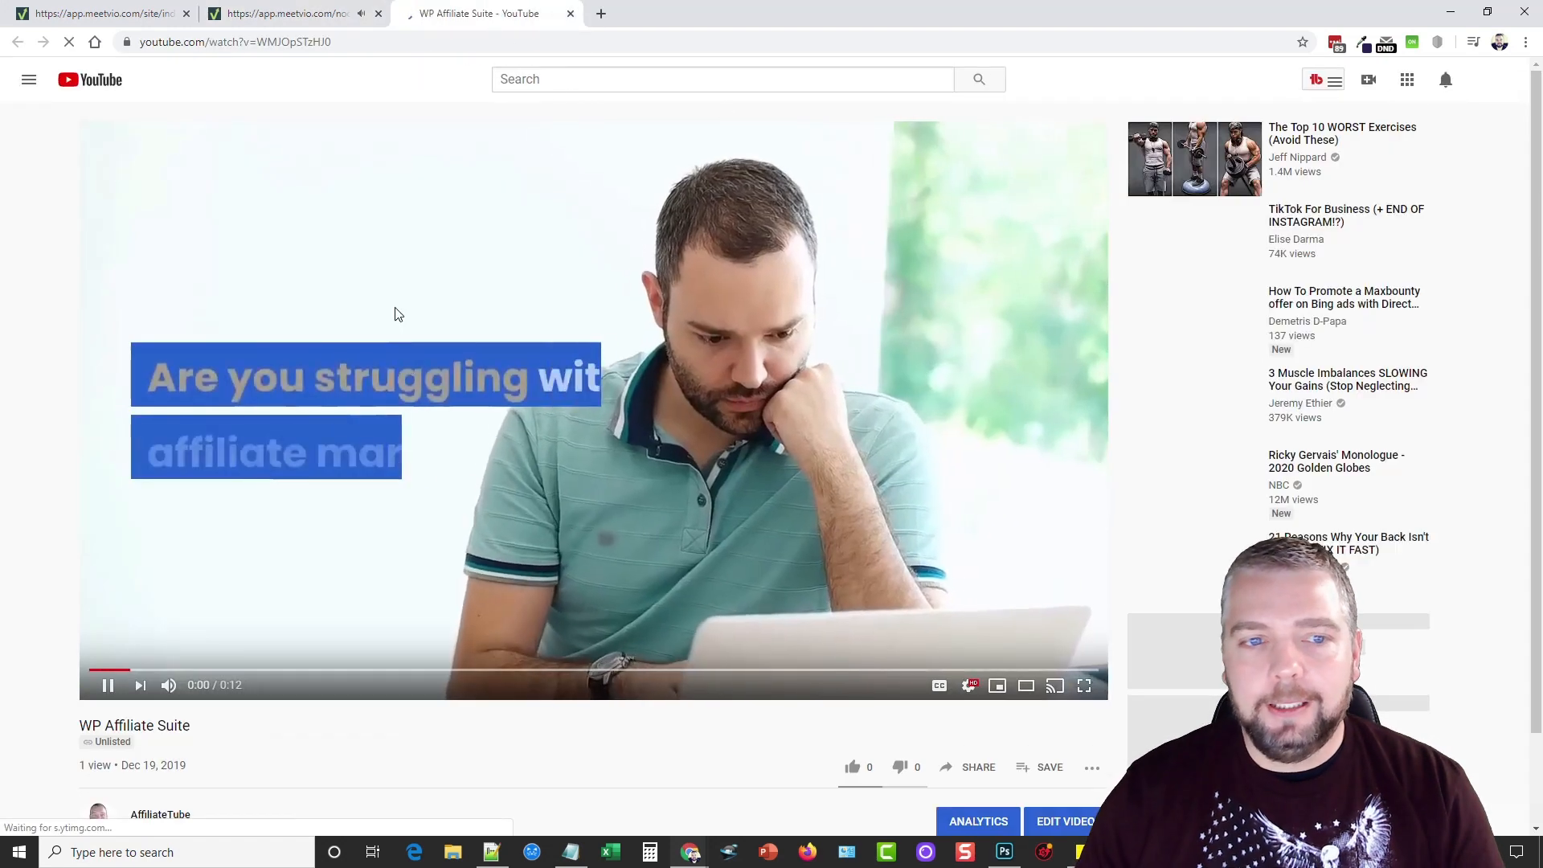
left_click(570, 13)
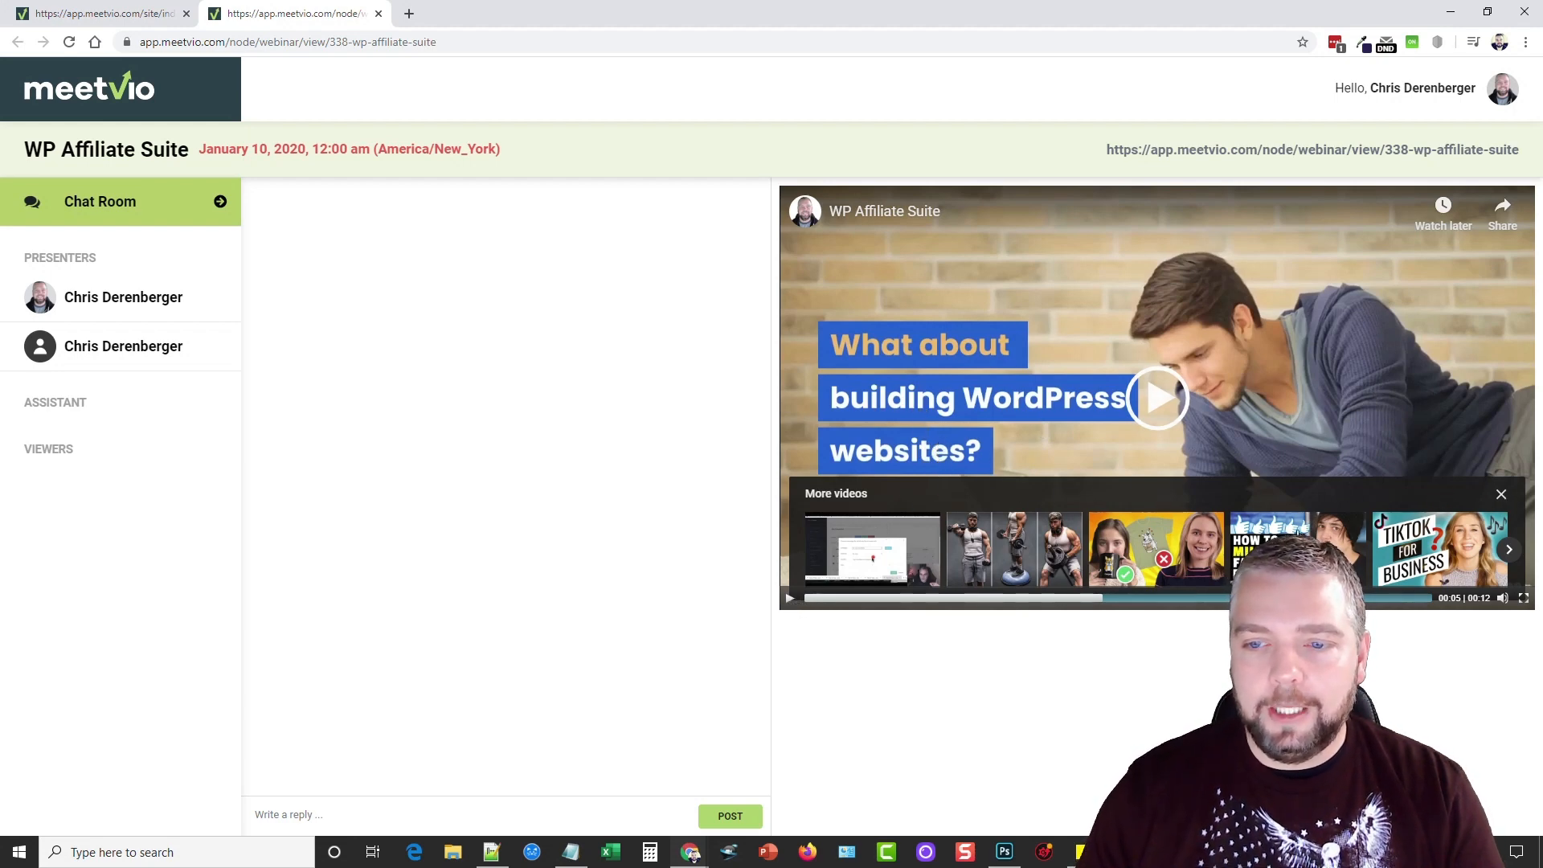
left_click(1501, 493)
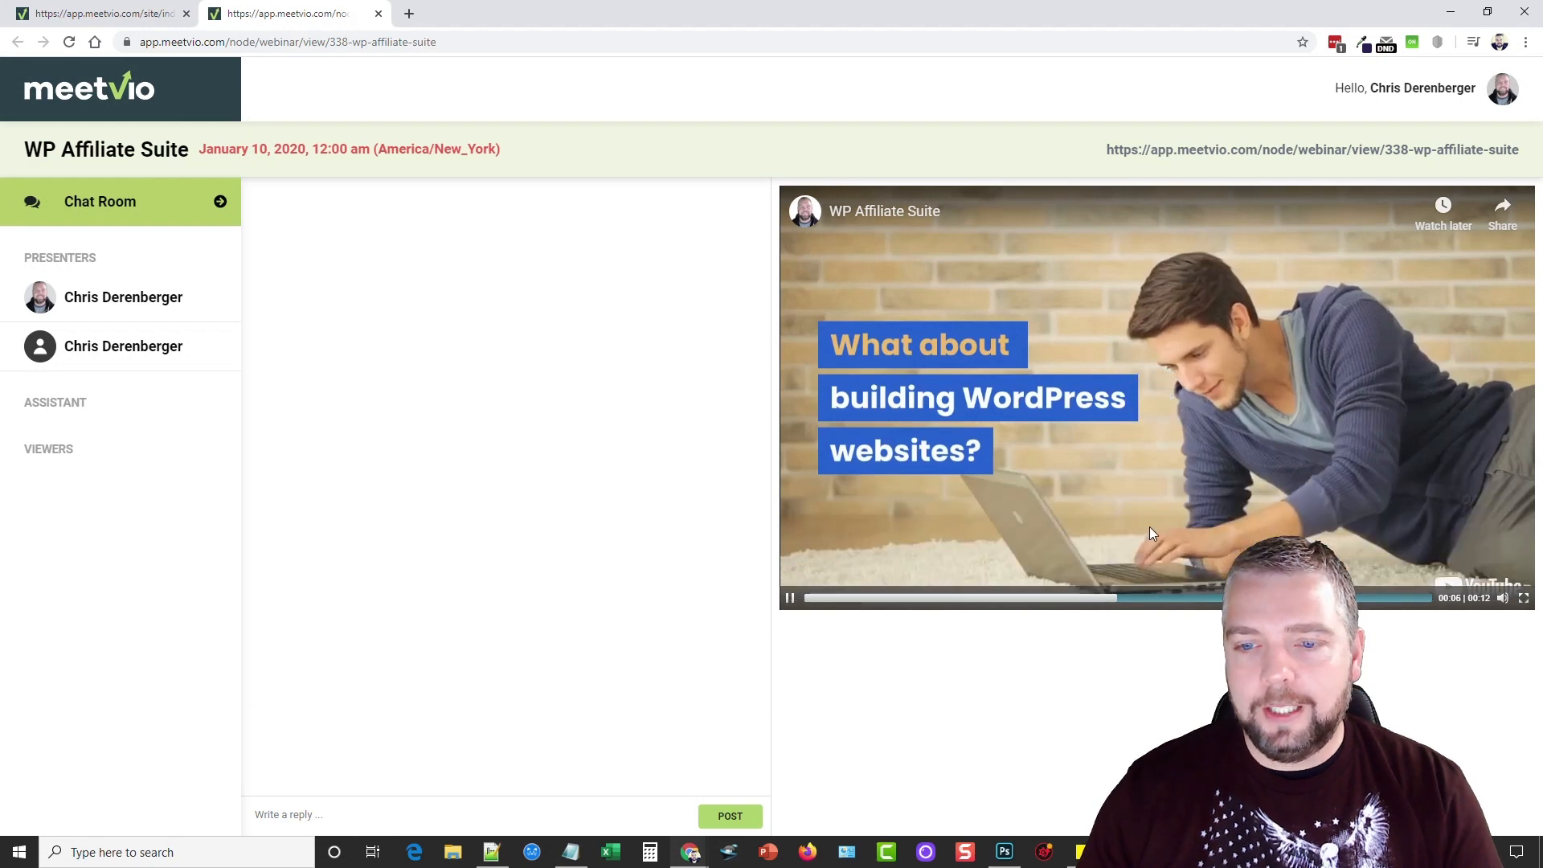
left_click(1148, 533)
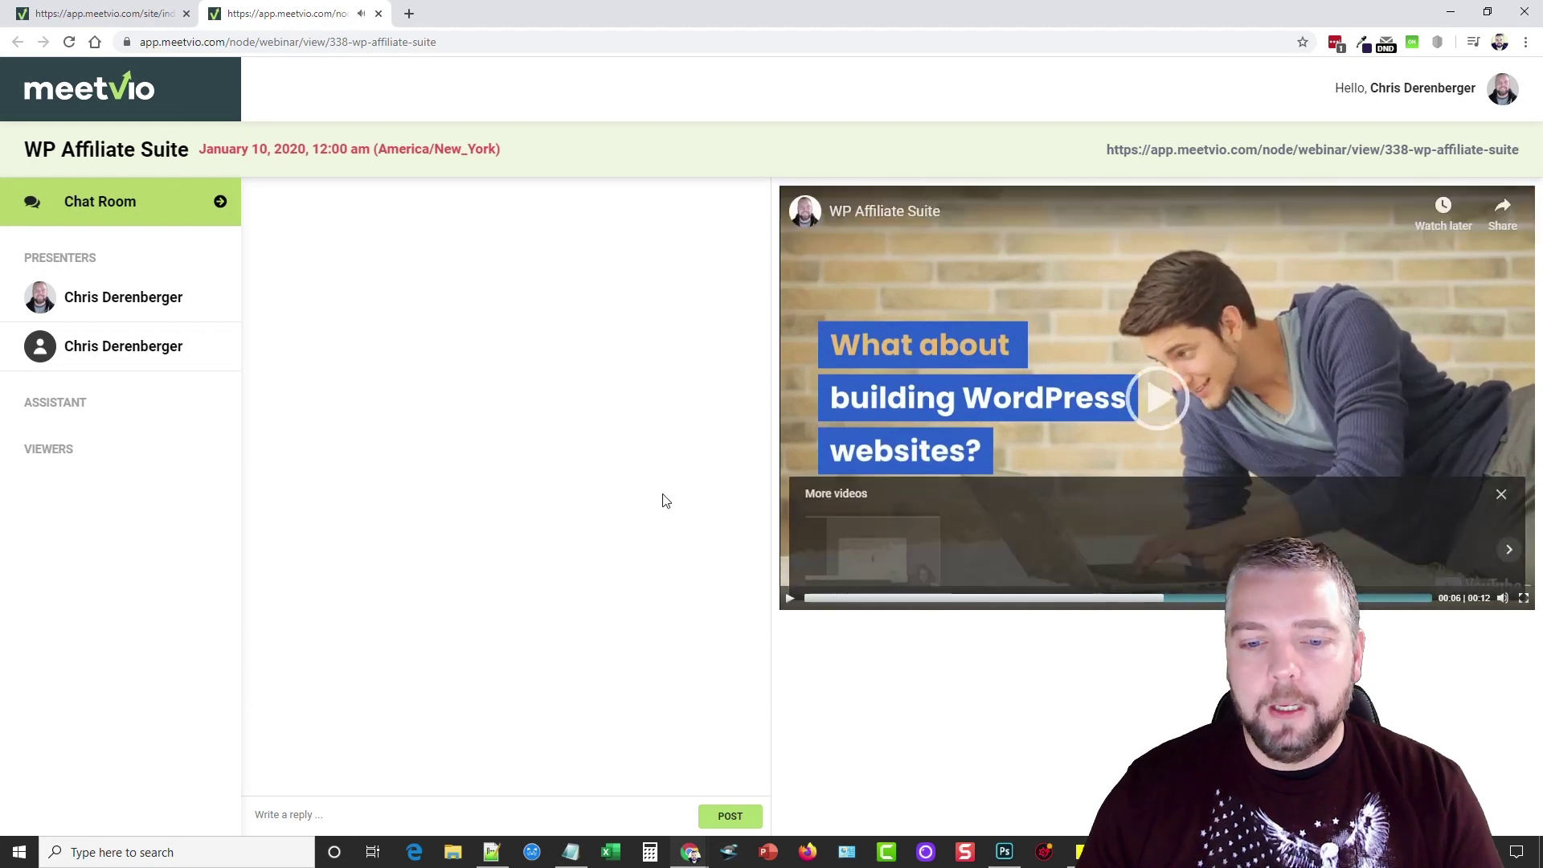
left_click(138, 13)
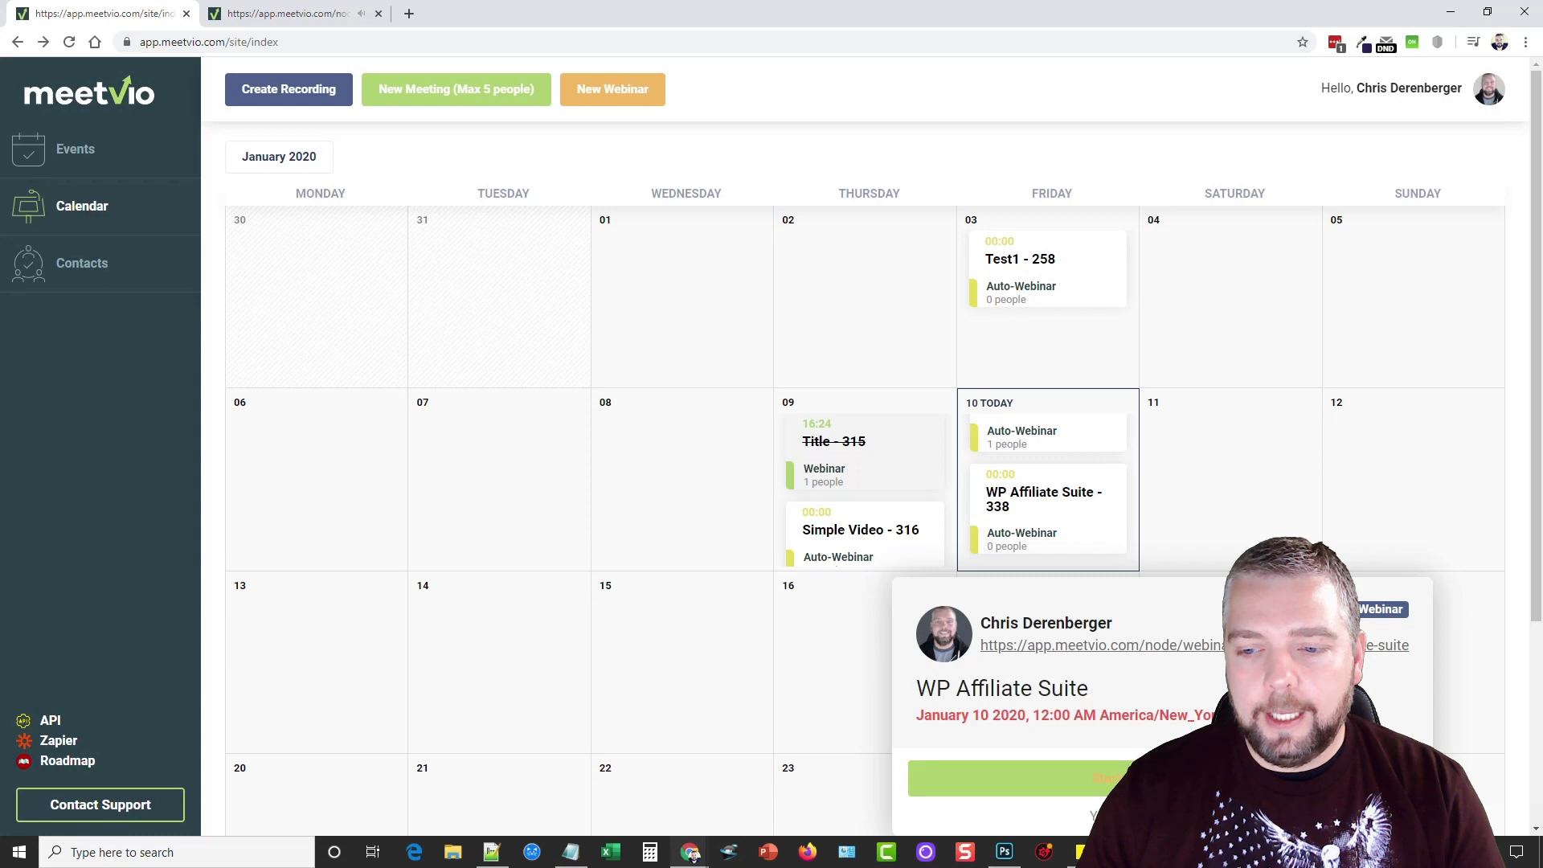
left_click(1001, 777)
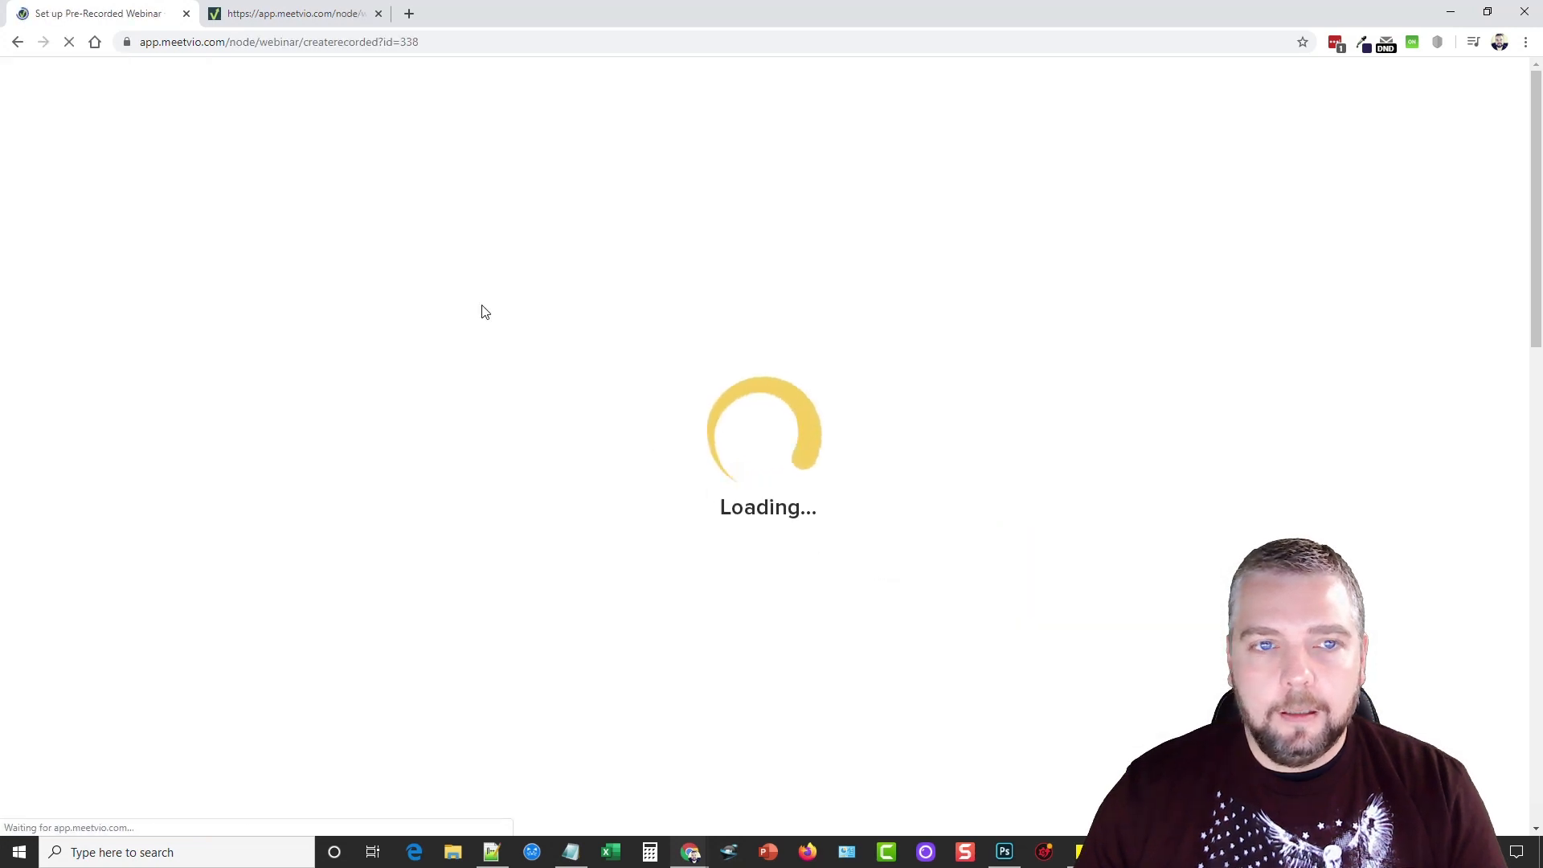
scroll(470, 398, "down", 8)
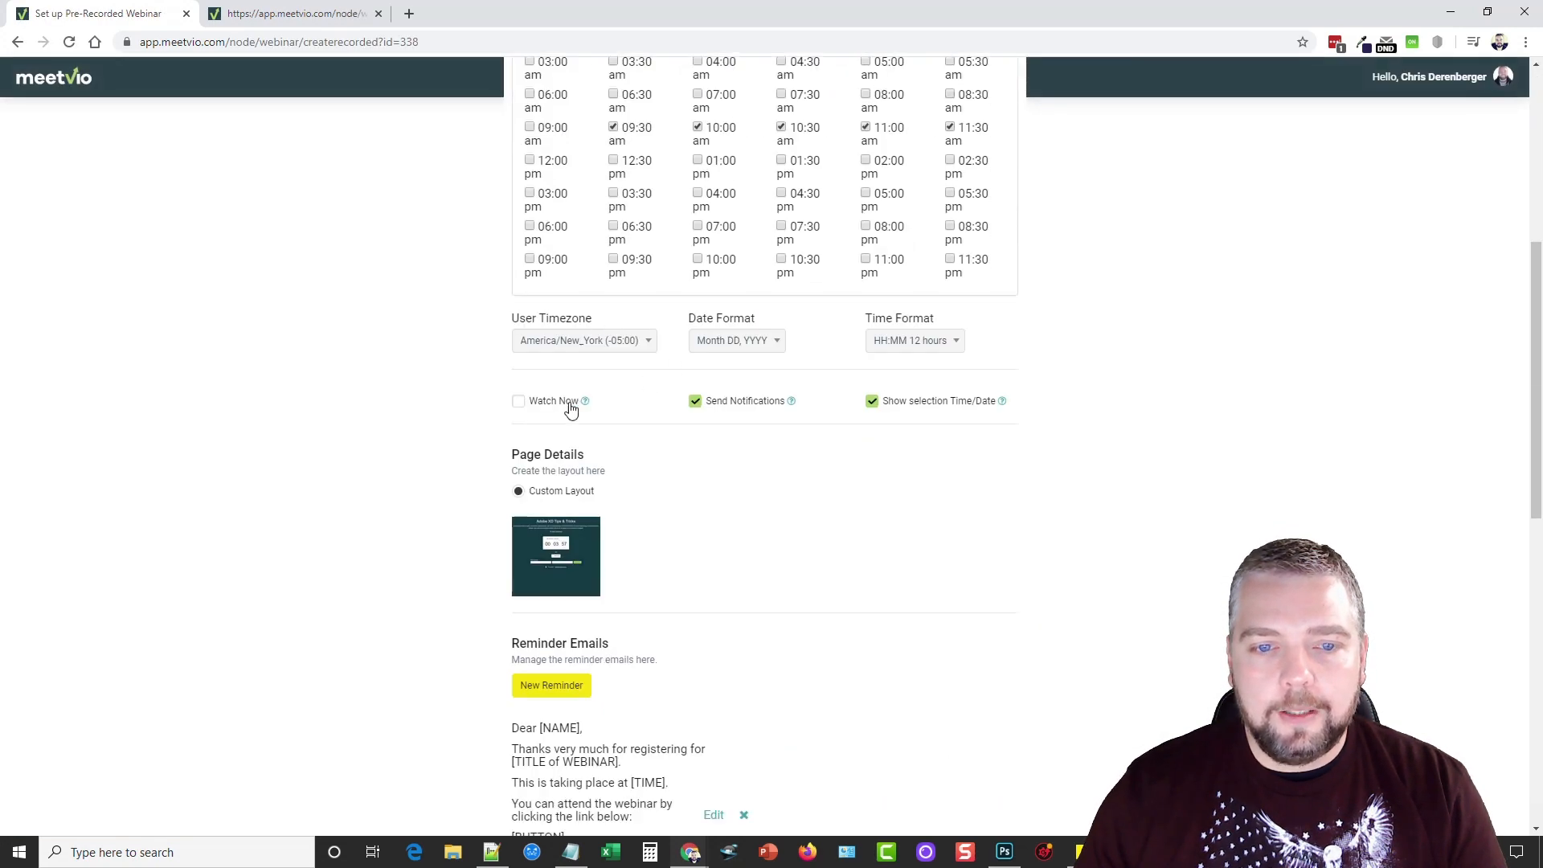
scroll(458, 518, "down", 5)
scroll(458, 519, "up", 6)
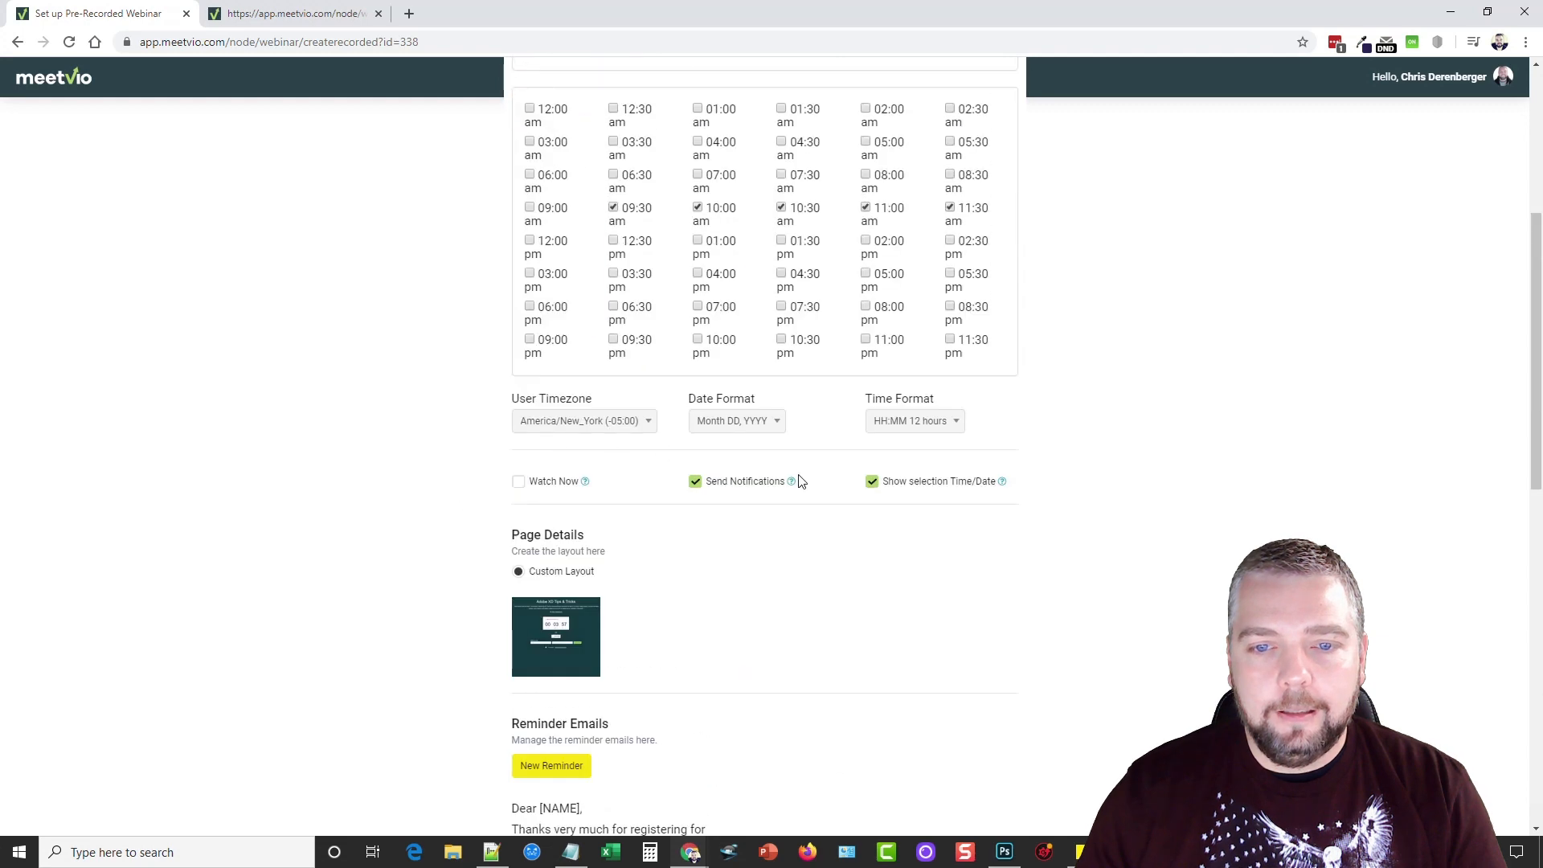
scroll(897, 489, "up", 5)
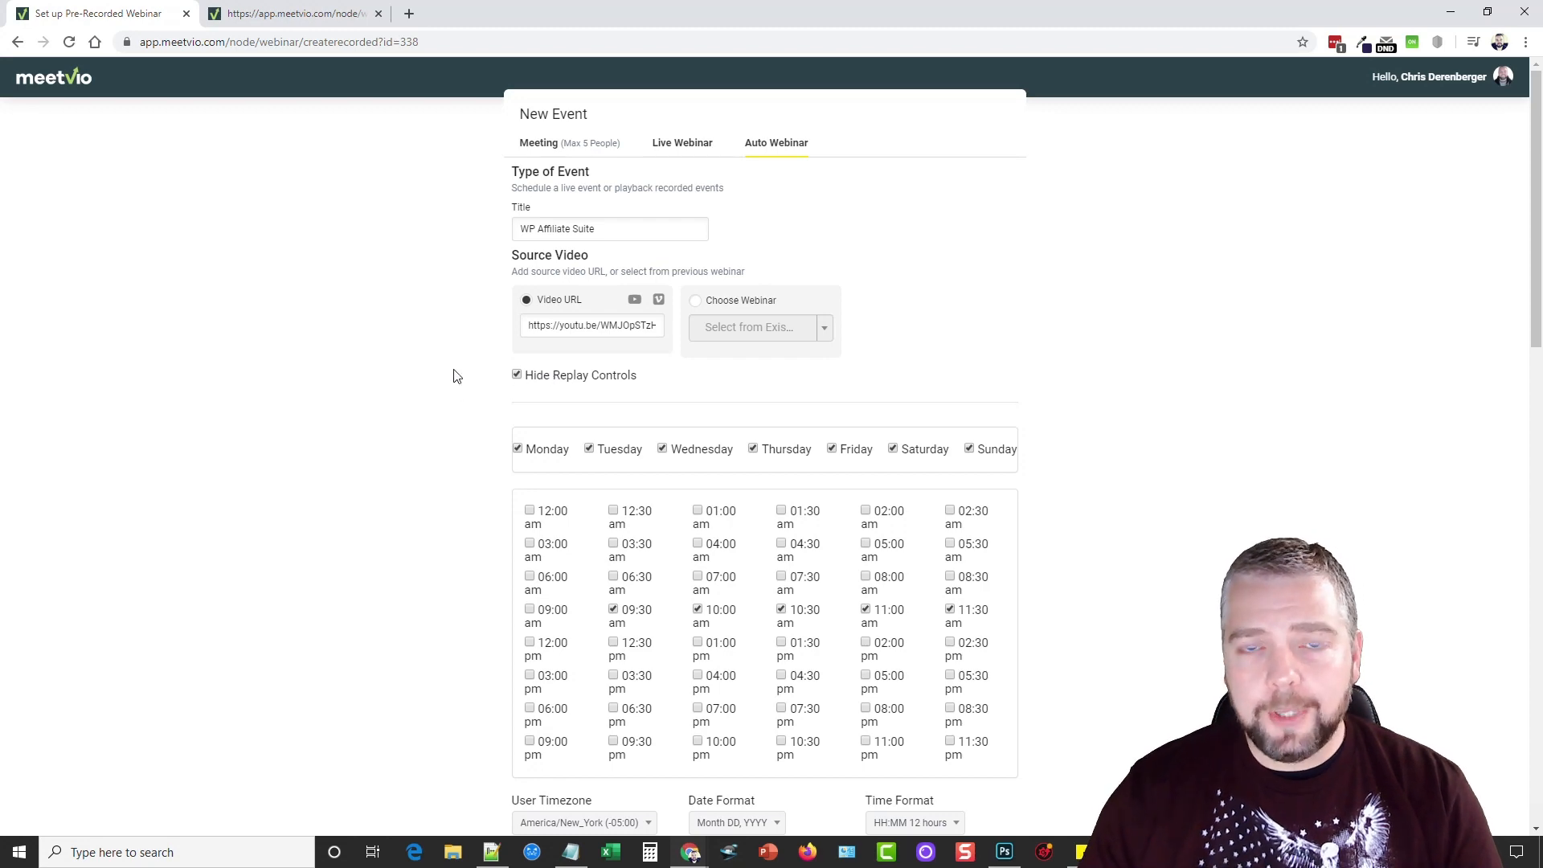
scroll(454, 376, "down", 5)
scroll(454, 375, "down", 2)
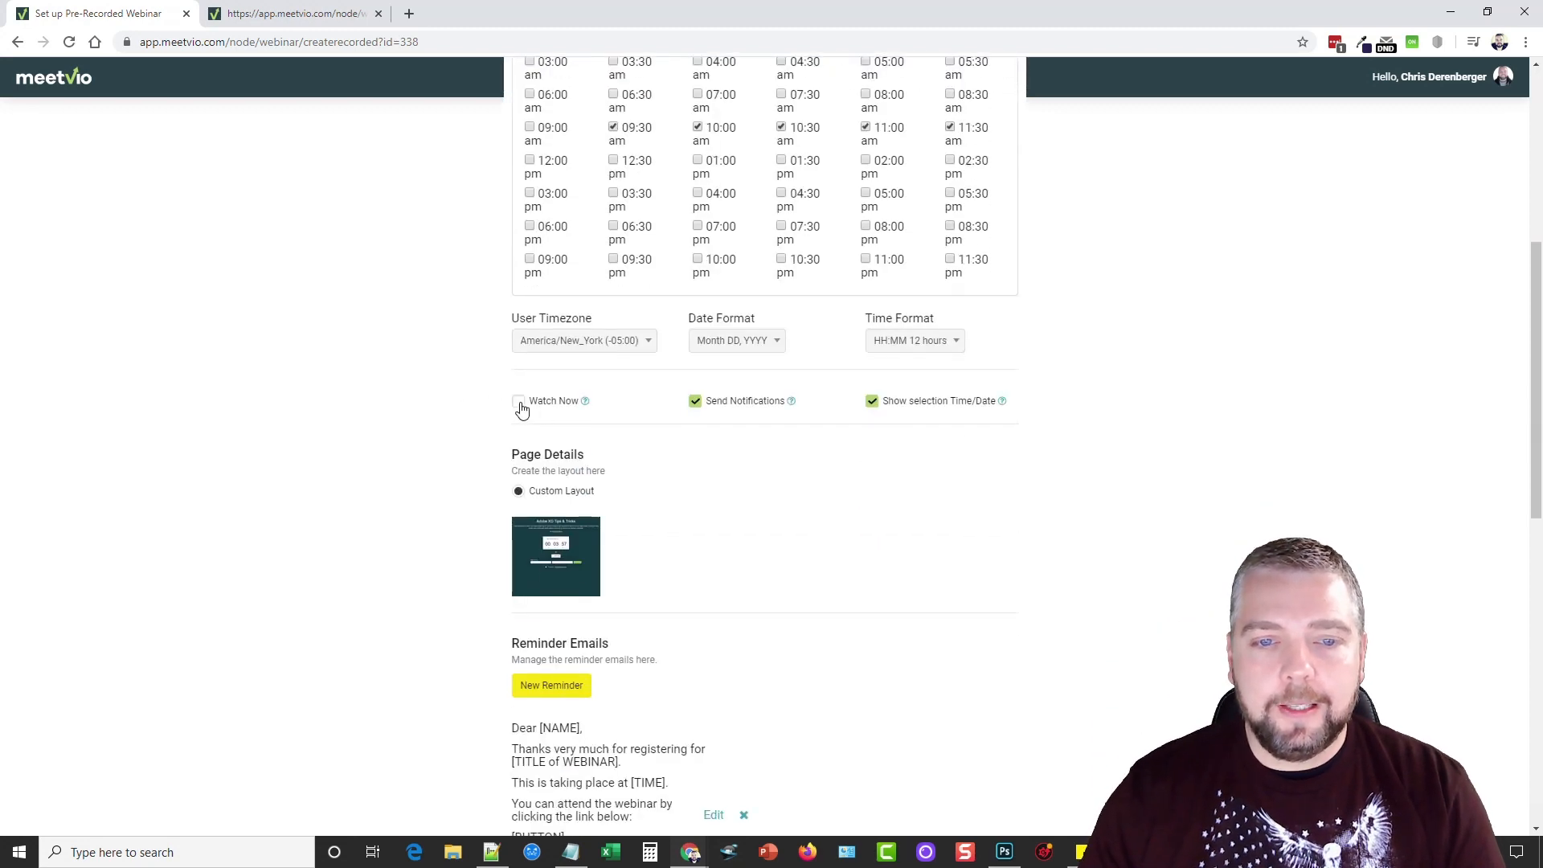